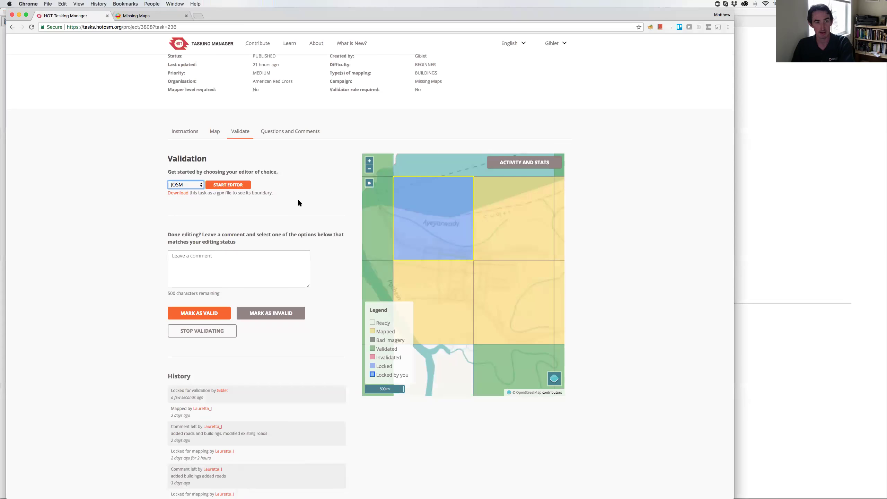
# Step: Start the JOSM editor for the locked validation task and add the DigitalGlobe Premium Imagery background
pyautogui.click(234, 184)
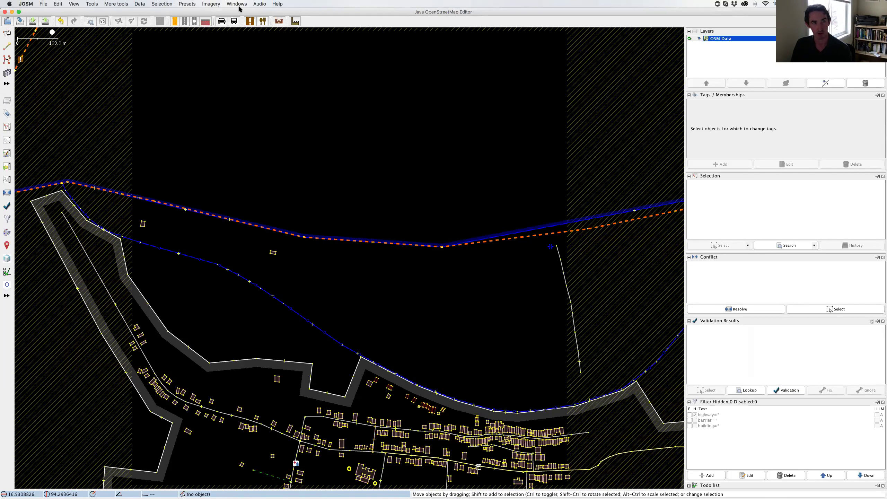
pyautogui.click(216, 4)
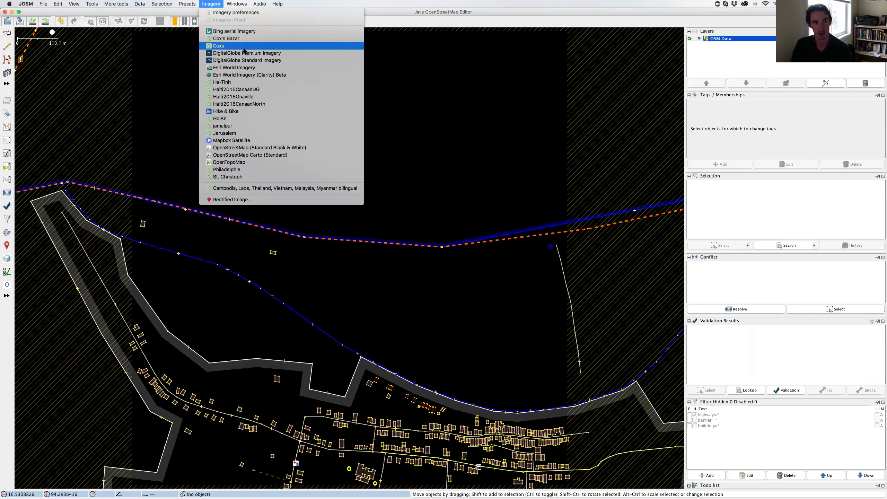
pyautogui.click(276, 54)
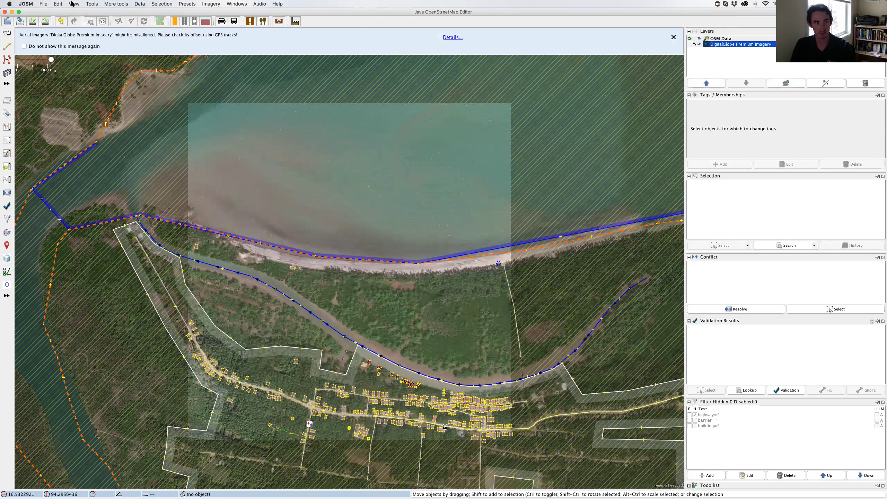
# Step: Open the plugin preferences and look through the available plugins, including buildings_tools
pyautogui.click(26, 4)
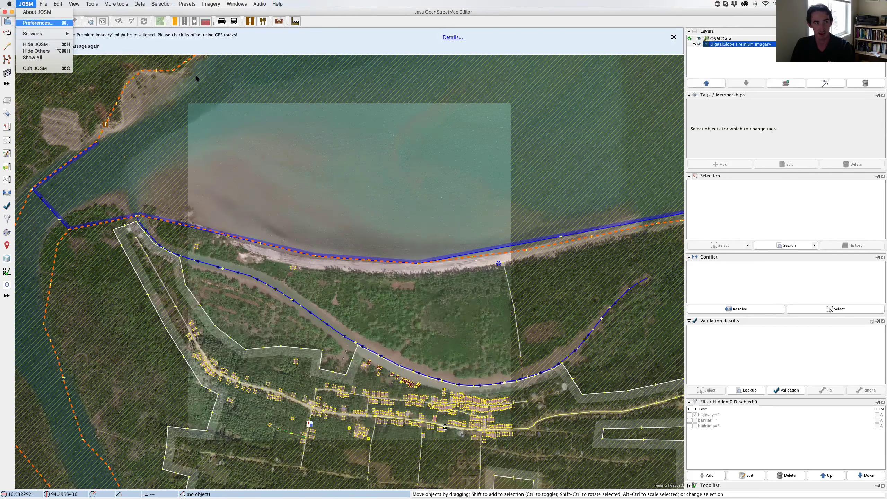
pyautogui.press('Return')
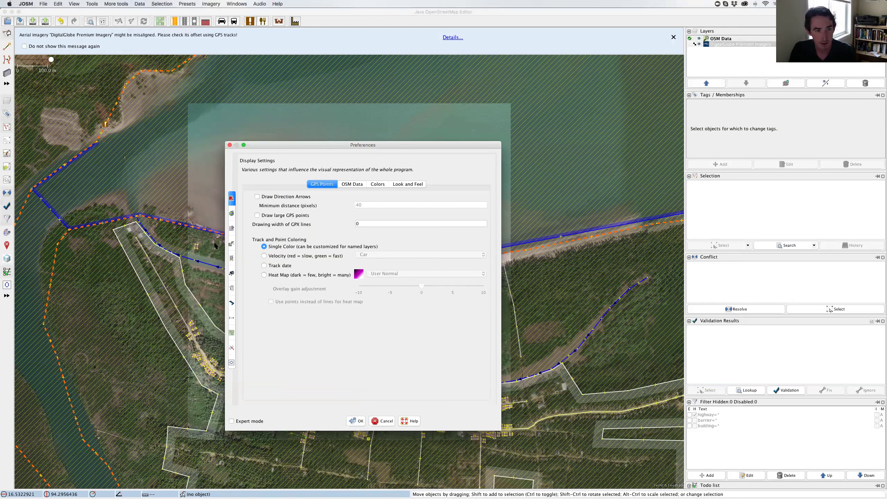
pyautogui.click(230, 244)
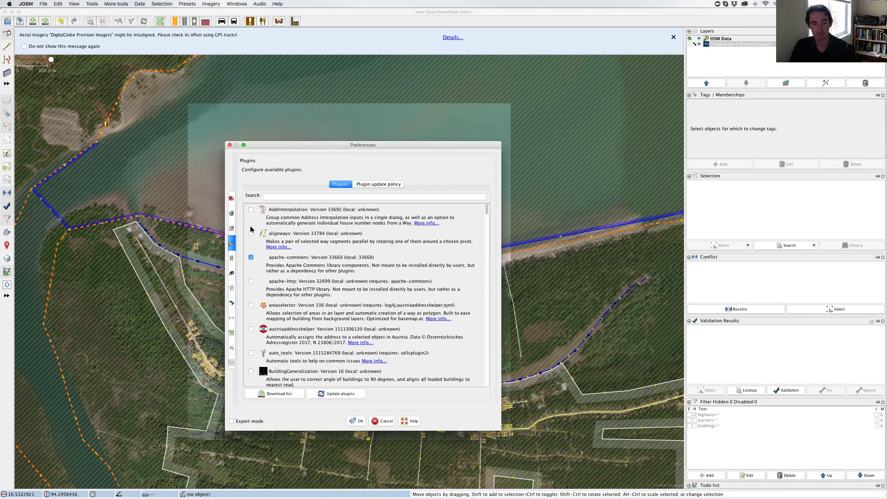
pyautogui.scroll(-3, 299, 240)
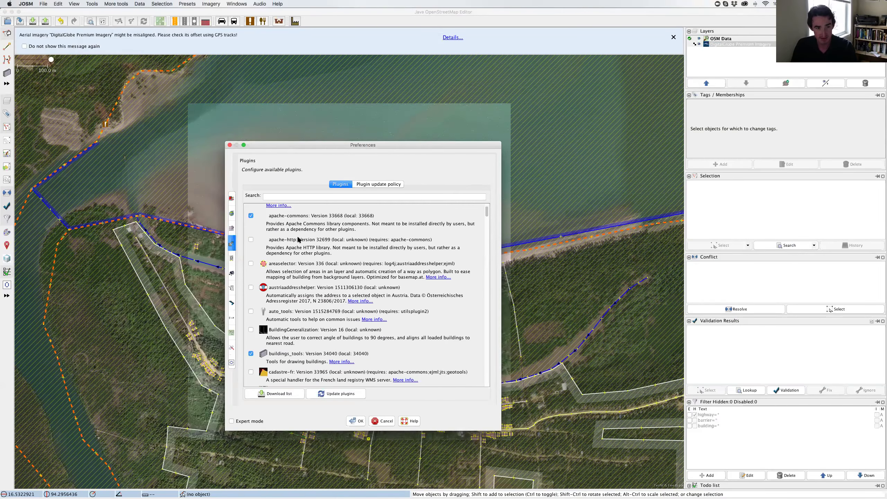
pyautogui.scroll(-2, 269, 282)
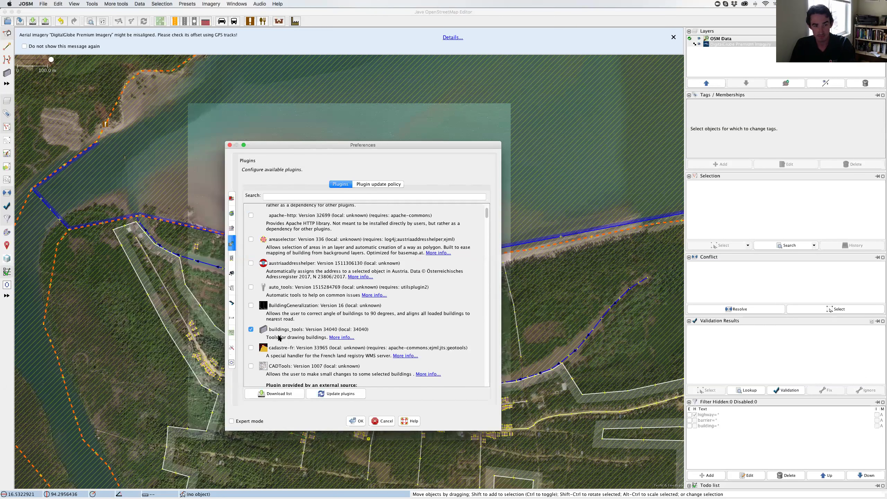
pyautogui.scroll(-1, 281, 333)
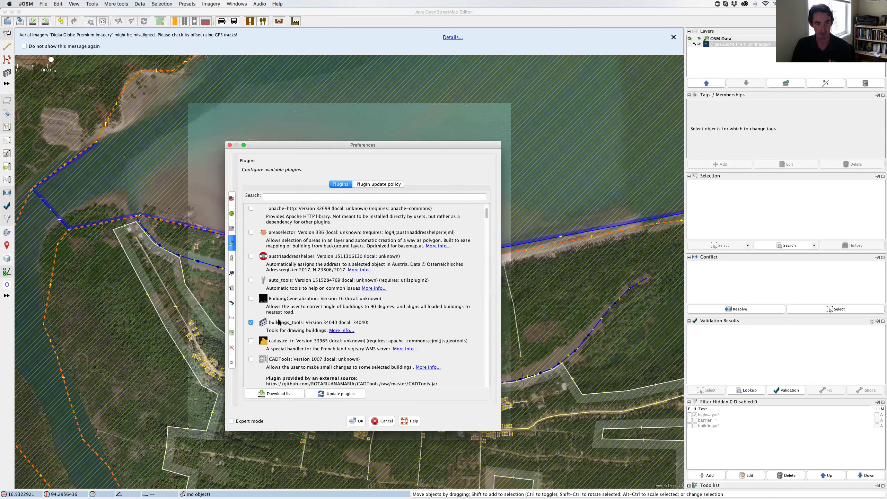
pyautogui.scroll(-2, 278, 321)
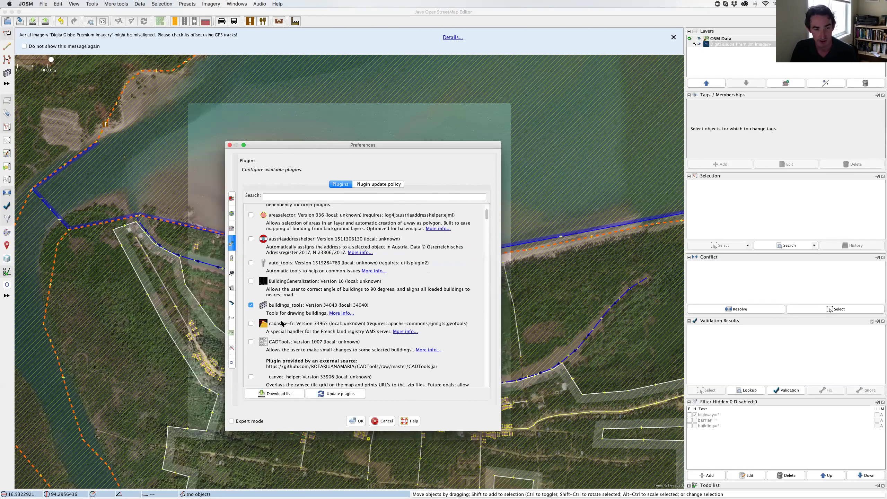
pyautogui.scroll(-10, 281, 324)
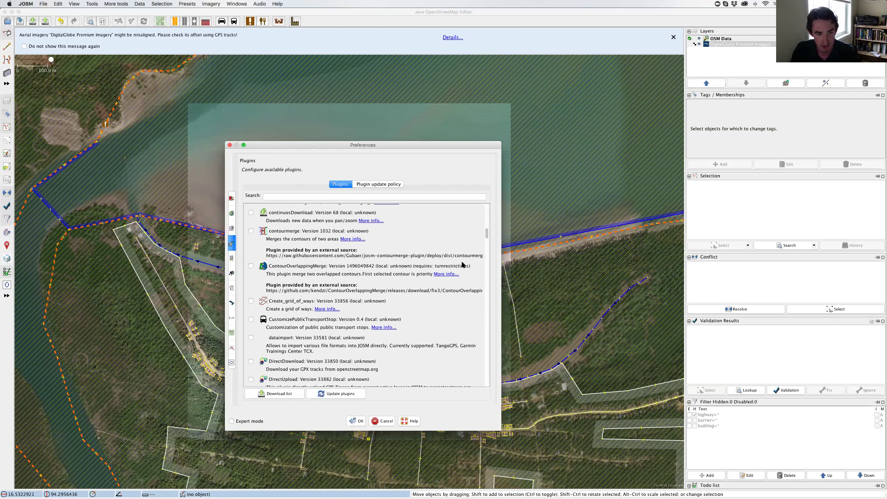
pyautogui.moveTo(485, 234); pyautogui.dragTo(452, 309)
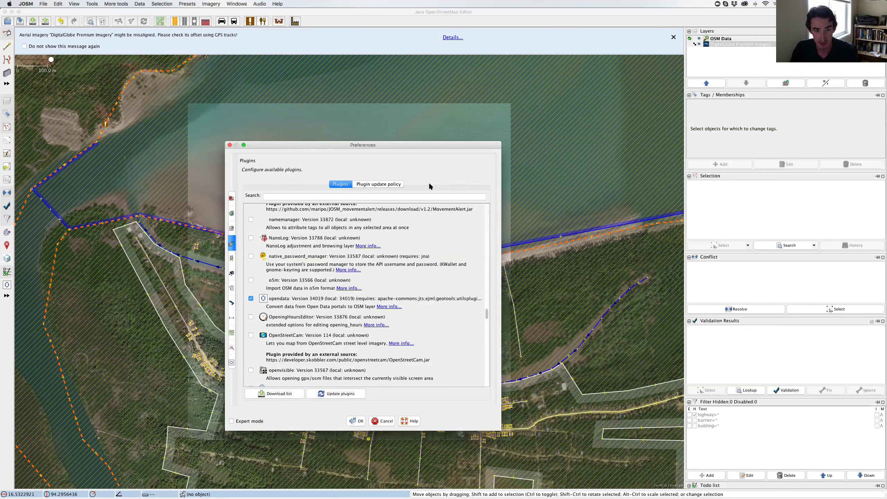
# Step: Search the plugin list for "utils" and close the preferences without changes
pyautogui.click(381, 196)
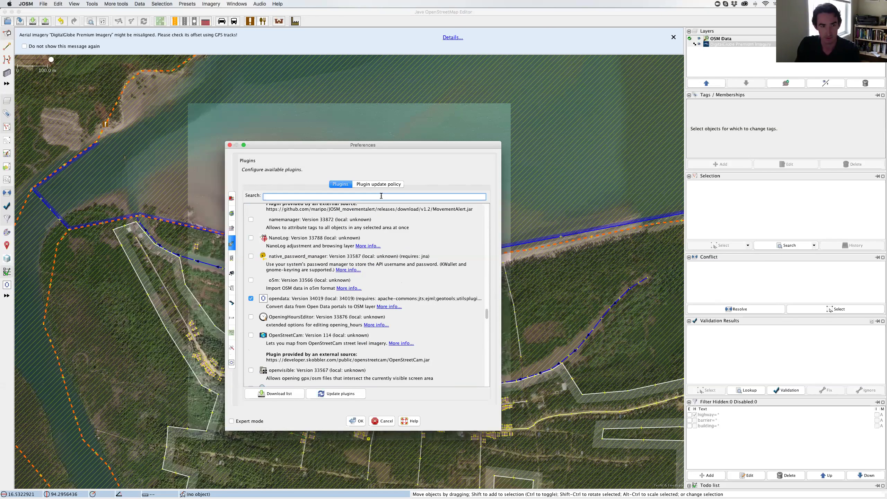
pyautogui.write('utils')
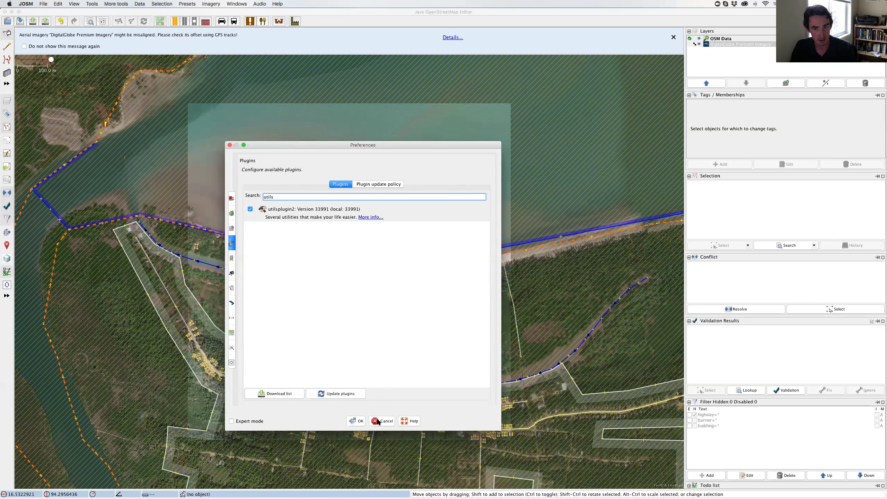
pyautogui.click(378, 421)
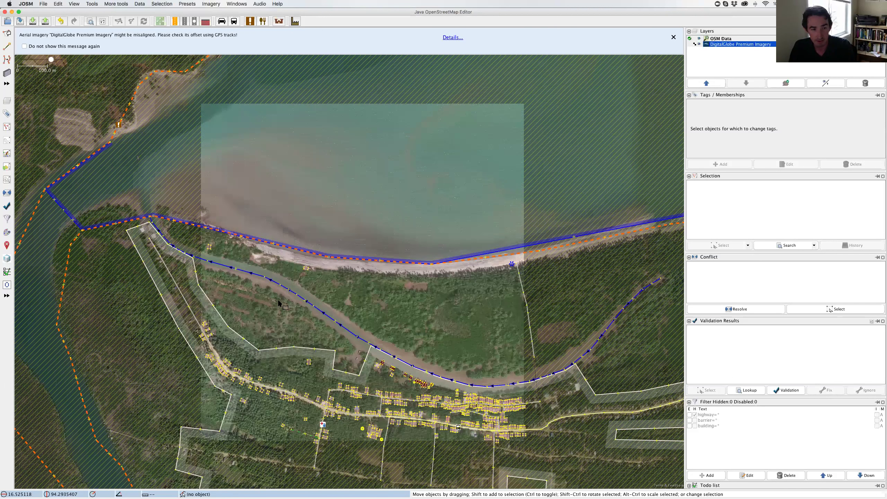
# Step: Examine the task area's mapped buildings, road and coastline against the DigitalGlobe imagery at different scales
pyautogui.scroll(-3, 279, 304)
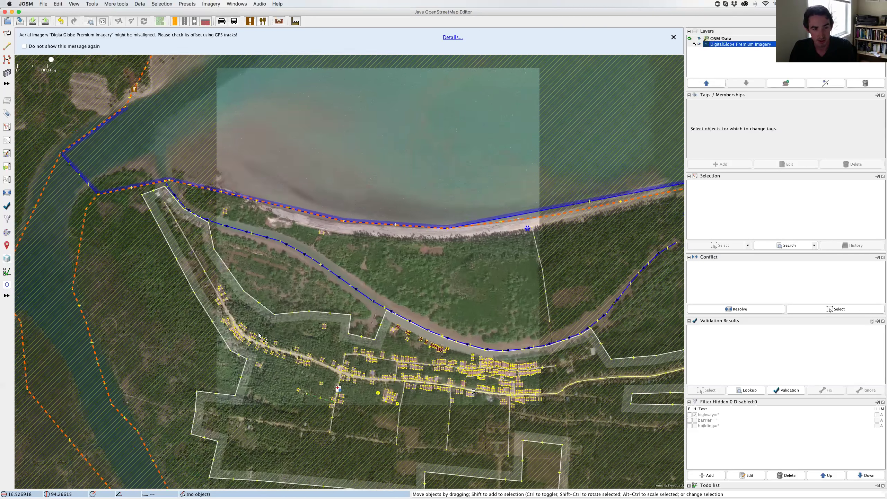
pyautogui.scroll(-2, 255, 315)
pyautogui.scroll(3, 253, 276)
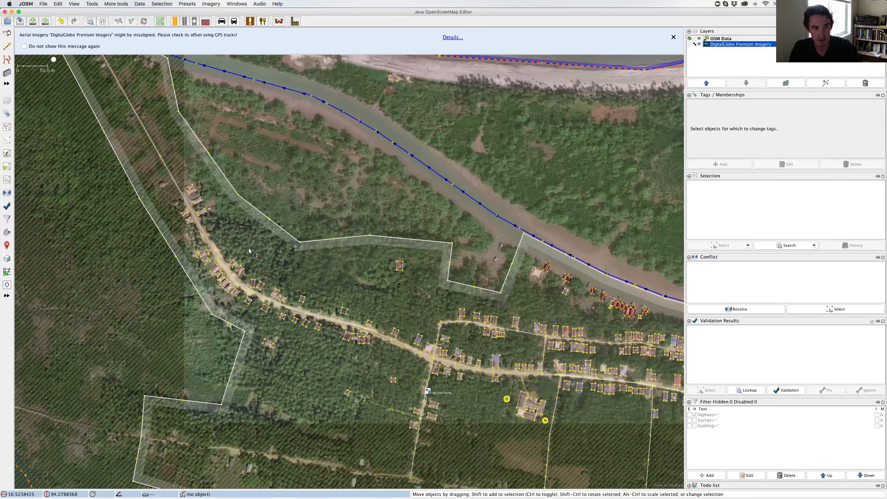
pyautogui.scroll(2, 249, 251)
pyautogui.scroll(2, 231, 263)
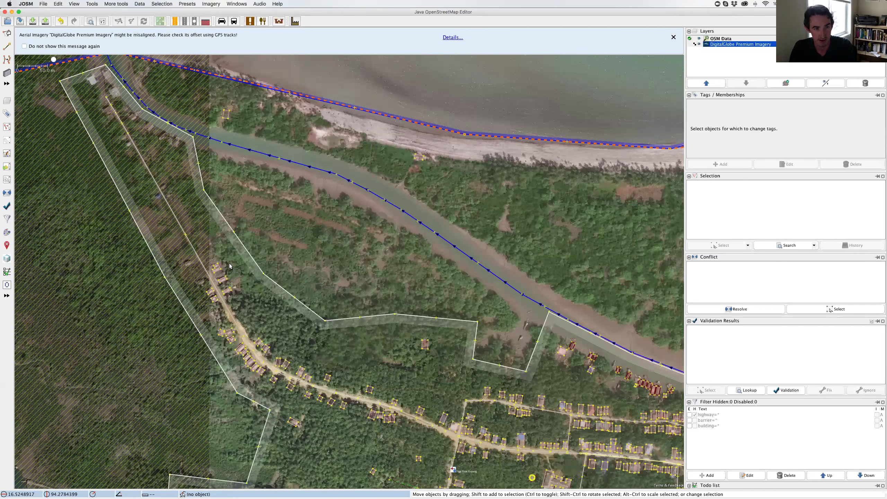
pyautogui.scroll(4, 232, 262)
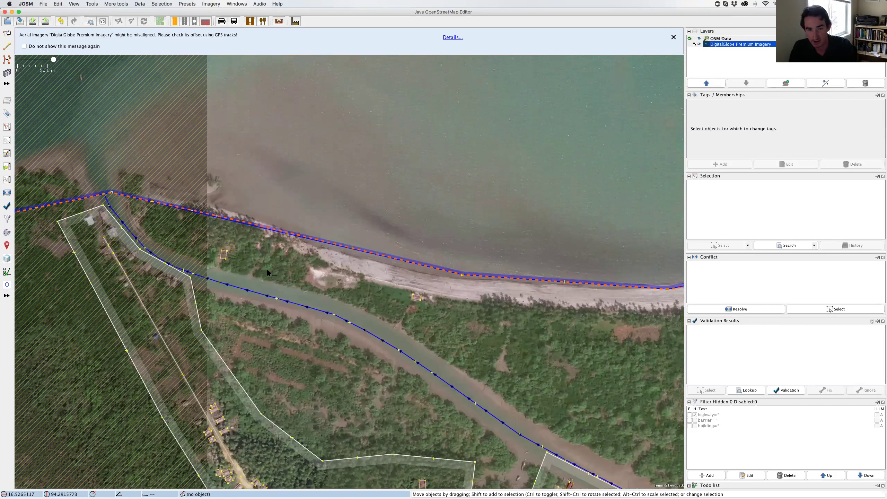
pyautogui.scroll(-3, 262, 275)
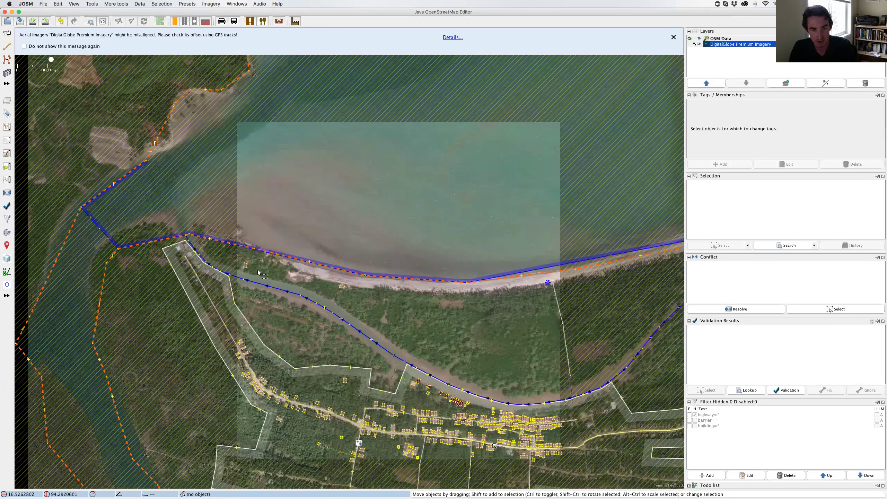
pyautogui.scroll(3, 247, 273)
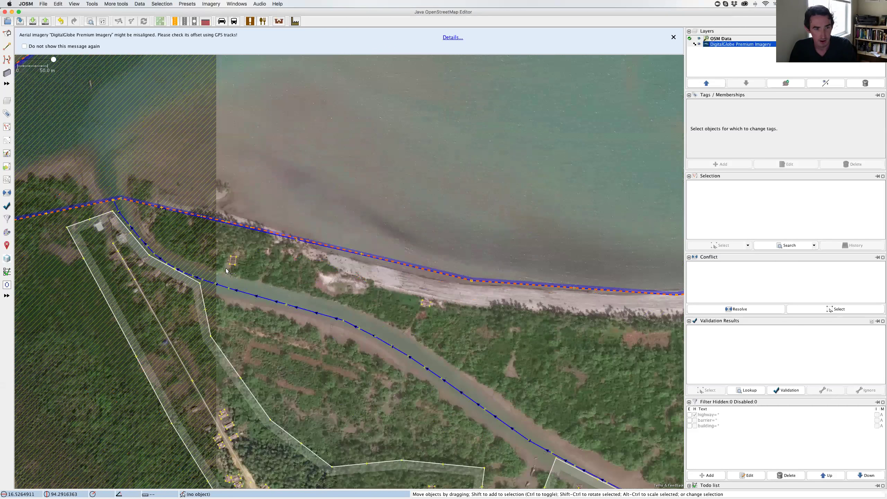
pyautogui.scroll(4, 227, 260)
pyautogui.scroll(-3, 303, 260)
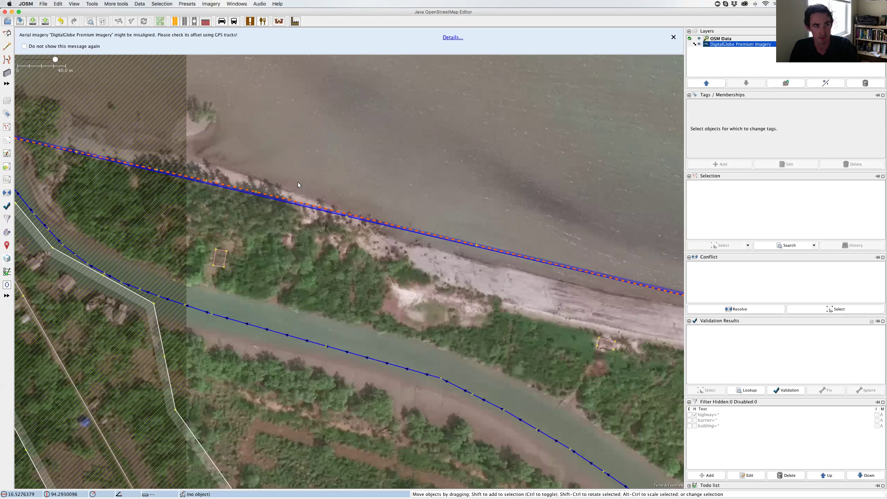
pyautogui.scroll(2, 230, 250)
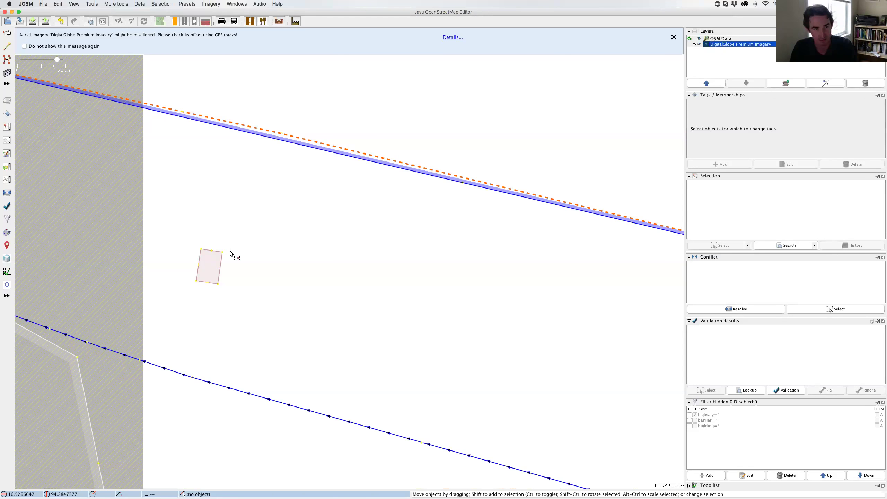
pyautogui.scroll(-2, 230, 251)
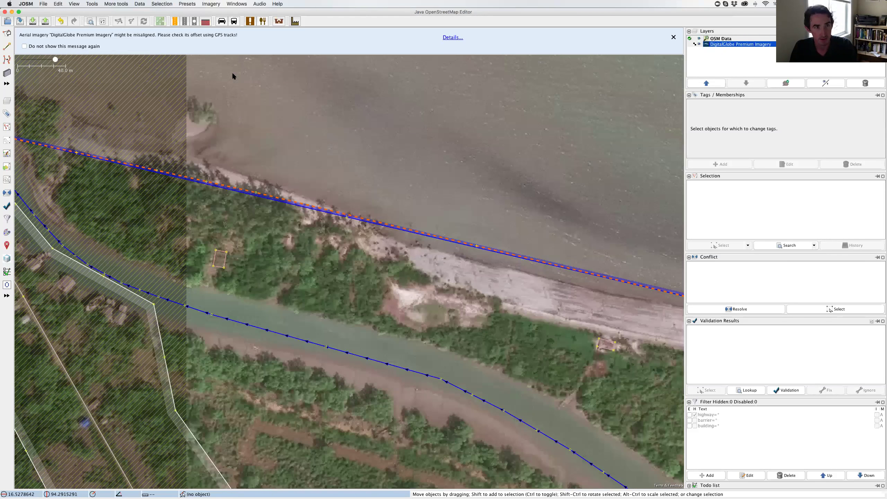
# Step: Add the Bing aerial imagery layer and compare it with the mapped buildings near the shore and river
pyautogui.click(212, 3)
pyautogui.click(228, 32)
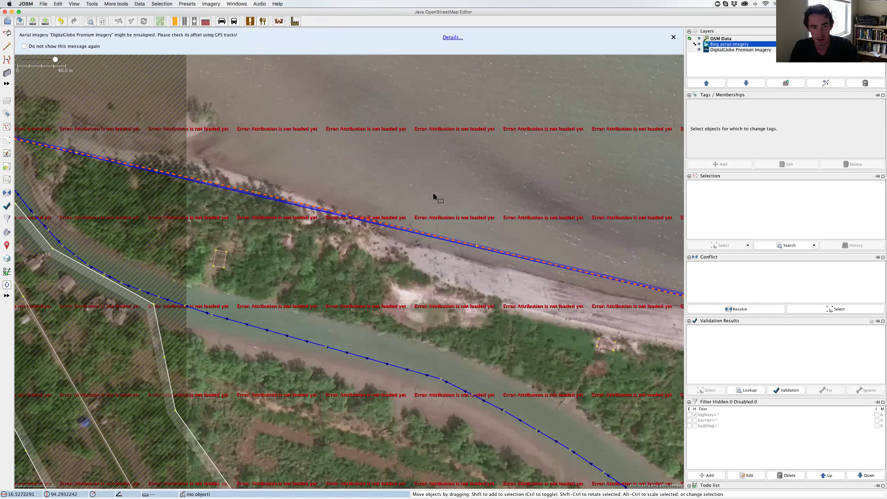
pyautogui.scroll(-3, 406, 223)
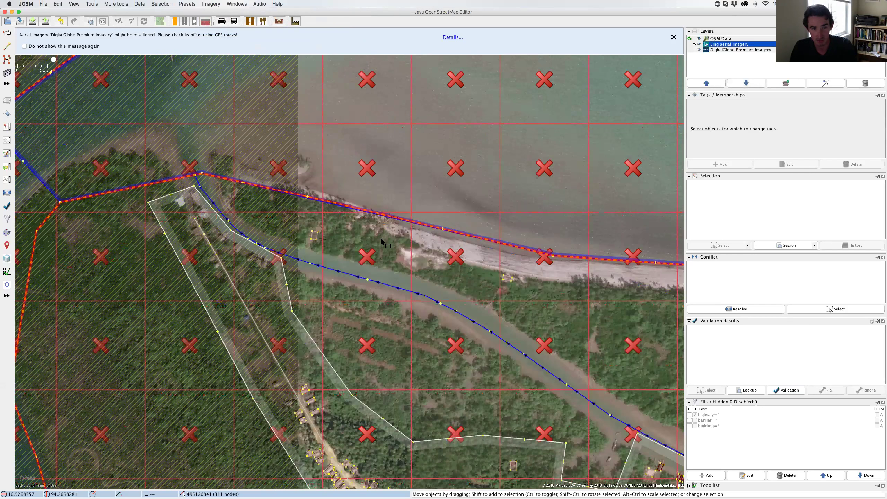
pyautogui.scroll(3, 388, 228)
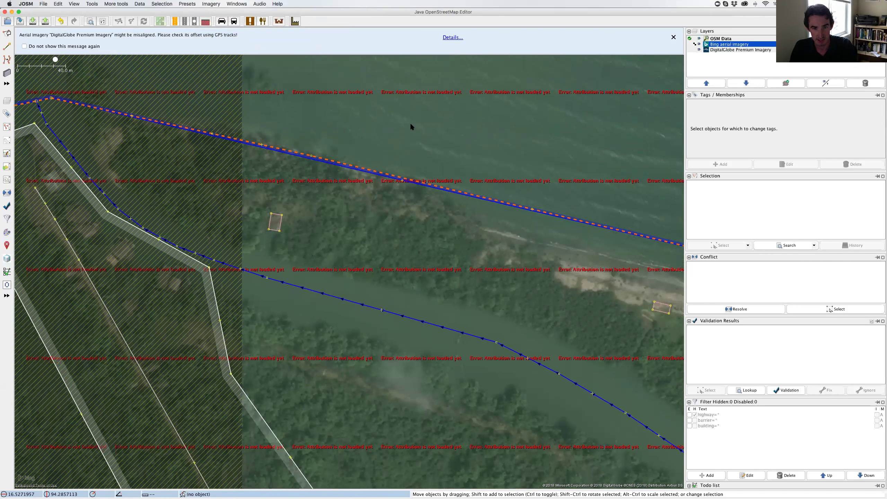
pyautogui.scroll(-5, 410, 122)
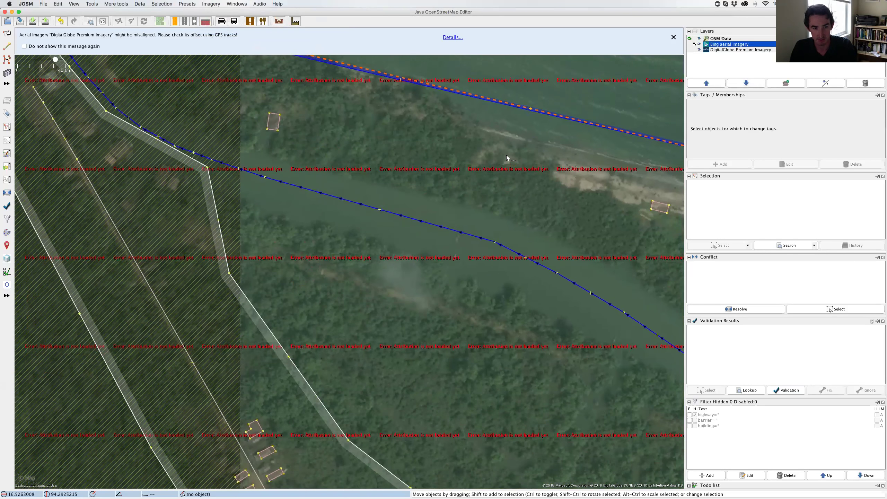
# Step: Toggle the Bing aerial imagery layer for comparison, leave it hidden, and select the DigitalGlobe Premium Imagery layer
pyautogui.click(699, 43)
pyautogui.click(700, 44)
pyautogui.click(700, 44)
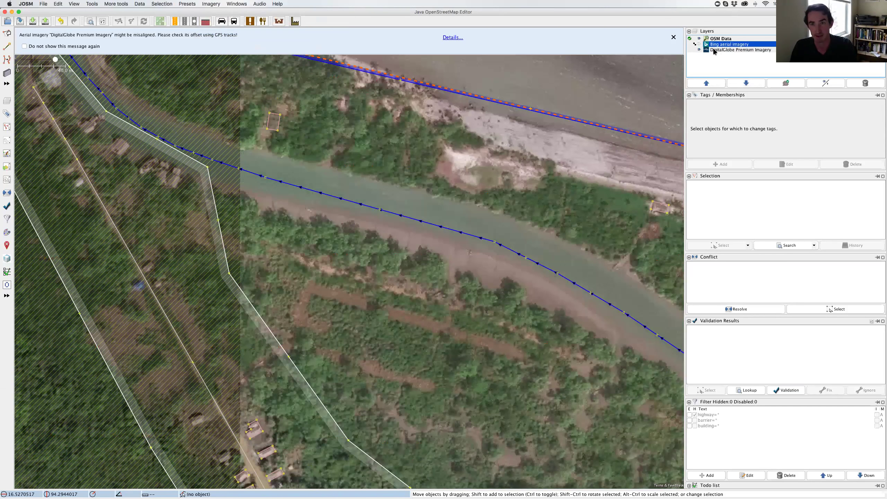
pyautogui.click(716, 51)
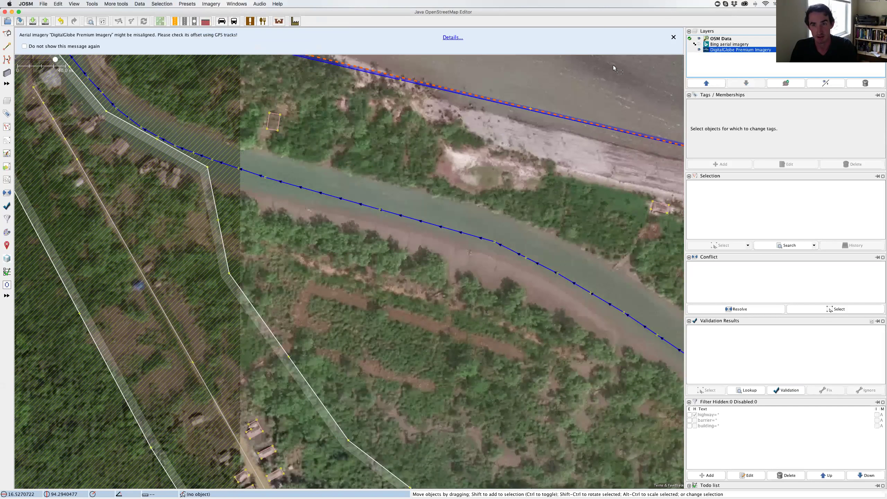
# Step: Examine the mapped buildings along the main road from the river bend to the southern village junction against the imagery
pyautogui.scroll(-10, 499, 137)
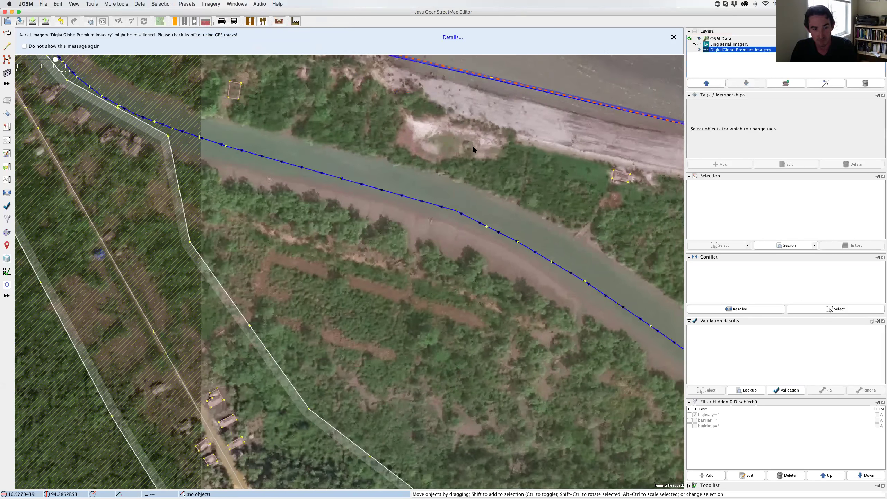
pyautogui.scroll(-10, 475, 182)
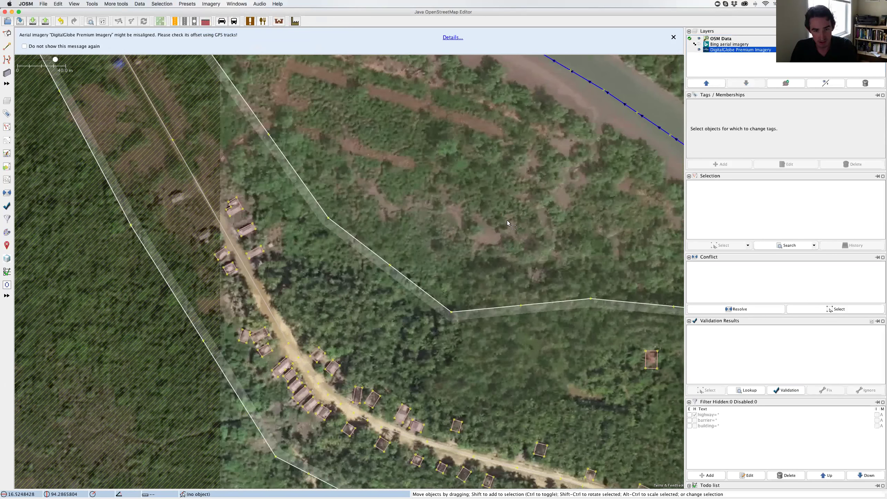
pyautogui.scroll(-5, 477, 269)
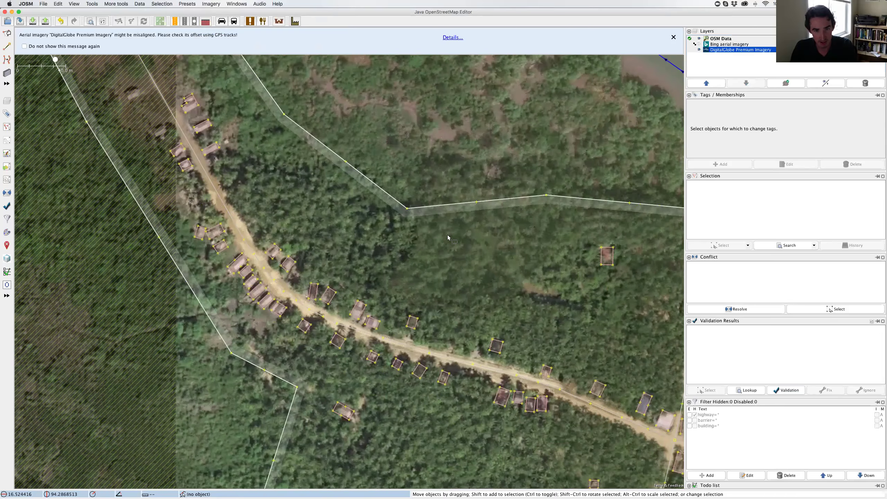
pyautogui.scroll(-5, 441, 228)
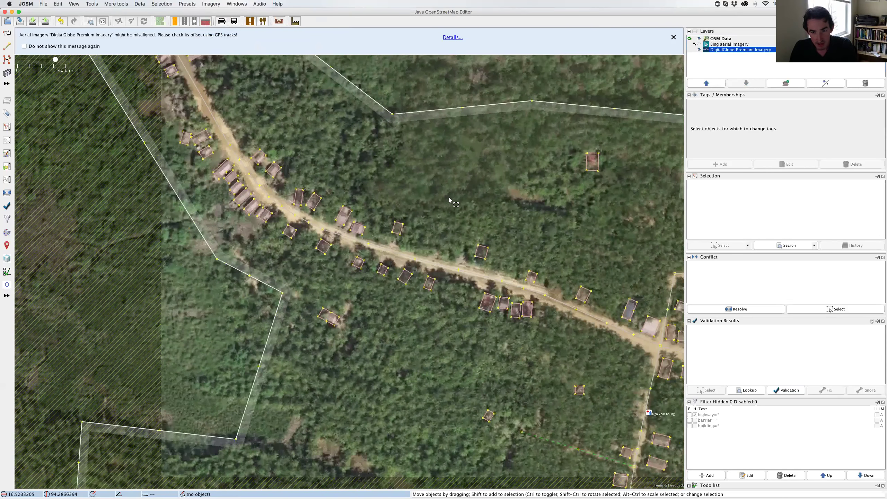
pyautogui.scroll(-4, 471, 240)
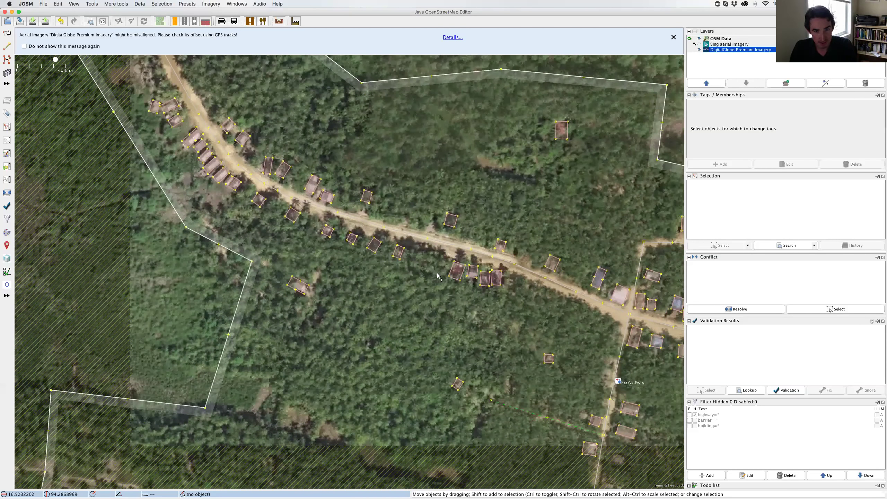
pyautogui.hscroll(5, 389, 272)
pyautogui.scroll(-3, 389, 272)
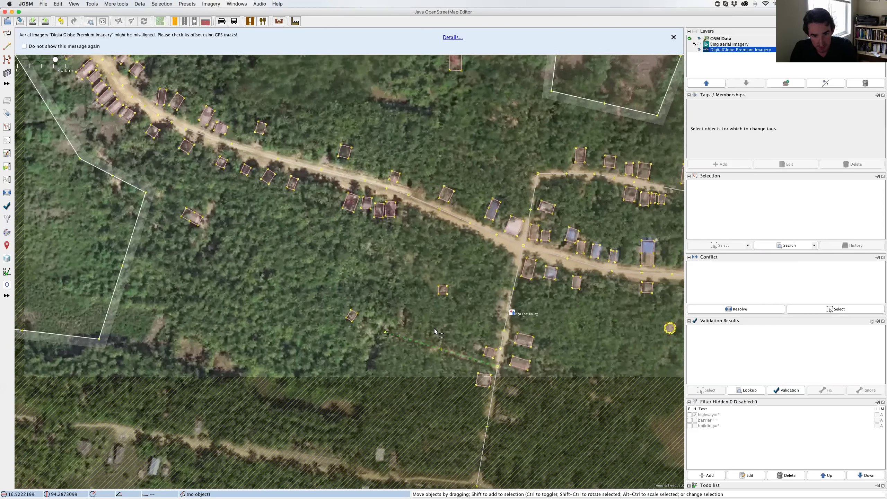
pyautogui.hscroll(1, 436, 329)
pyautogui.scroll(-1, 436, 329)
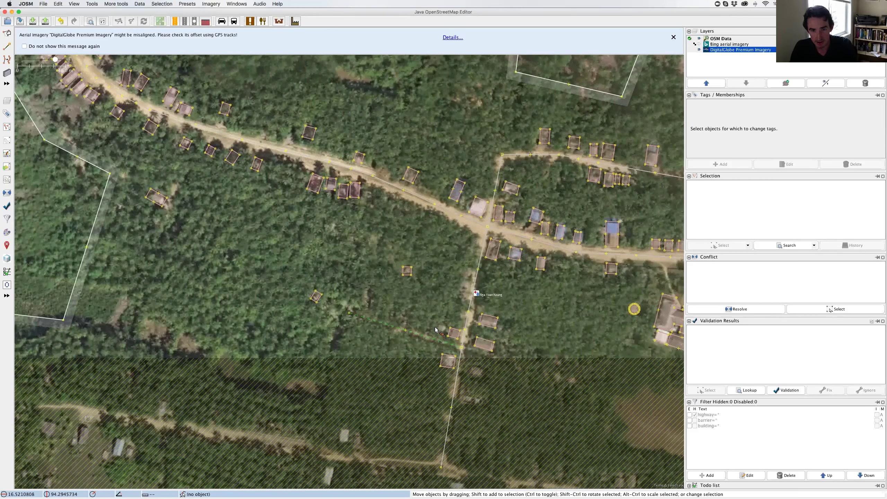
# Step: Draw the missing small building just west of the mapped one beside the southern side road, with one side about 6.8 m
pyautogui.press('b')
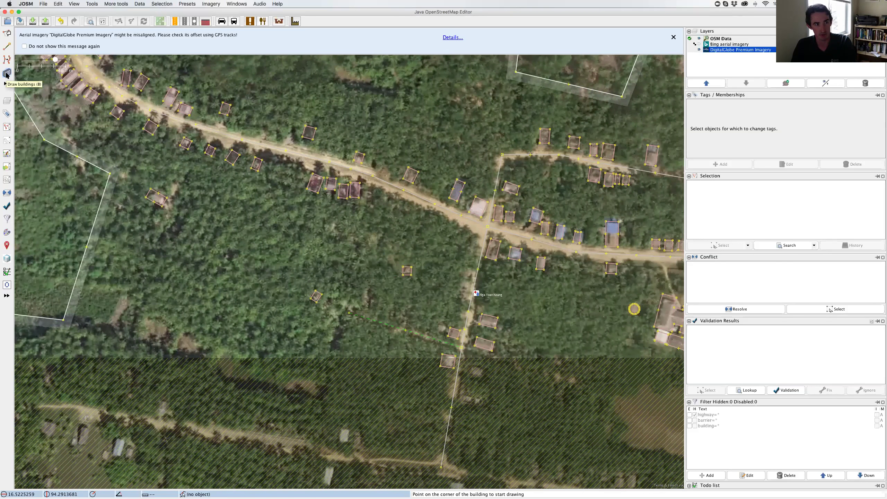
pyautogui.click(437, 331)
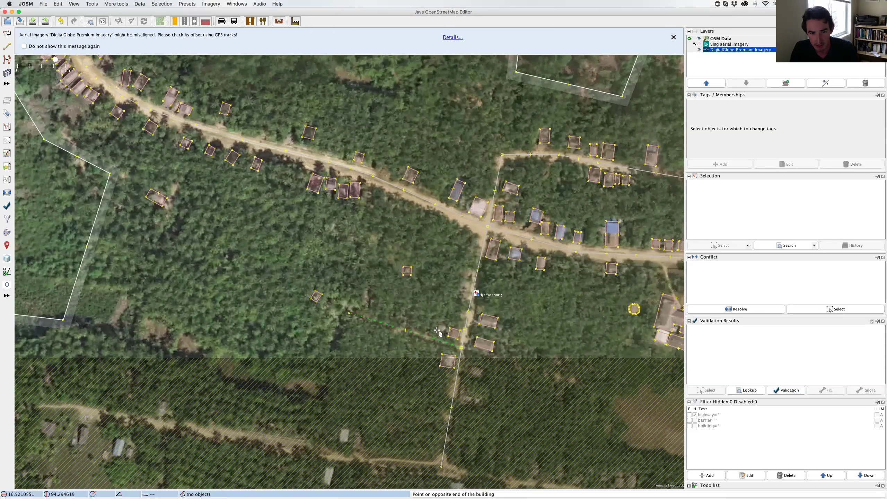
pyautogui.click(439, 325)
pyautogui.click(447, 332)
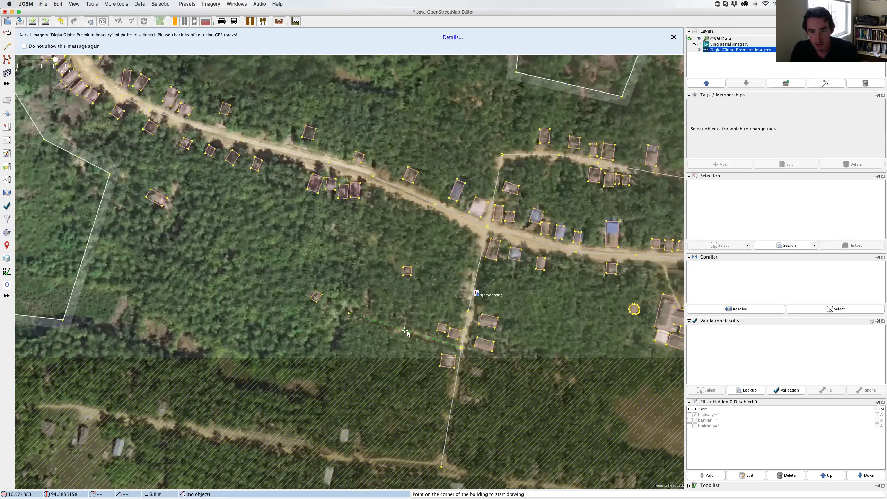
# Step: Examine the mapped buildings along the two parallel village roads east of the junction against the imagery
pyautogui.hscroll(5, 491, 297)
pyautogui.hscroll(10, 491, 297)
pyautogui.scroll(2, 491, 297)
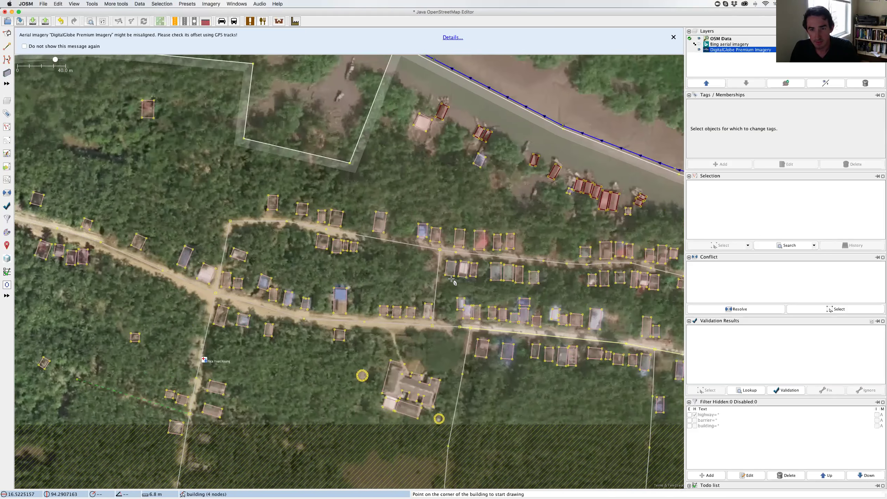
pyautogui.hscroll(3, 523, 273)
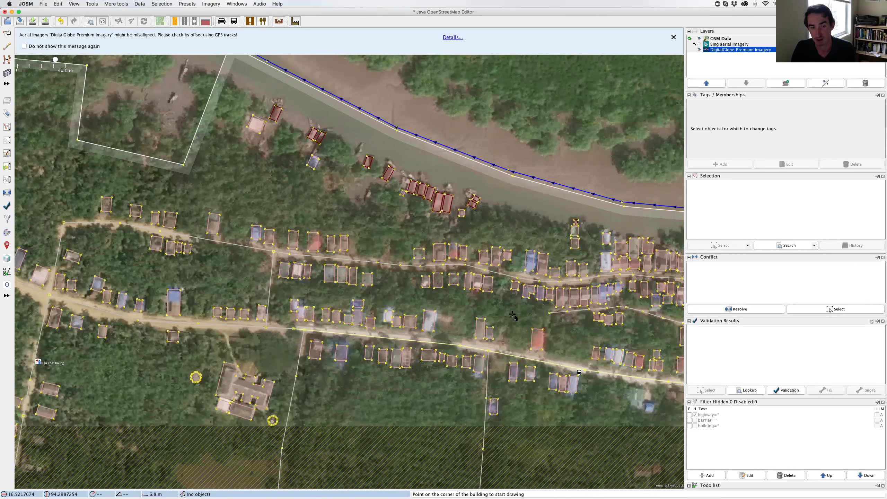
pyautogui.moveTo(513, 315); pyautogui.dragTo(458, 306)
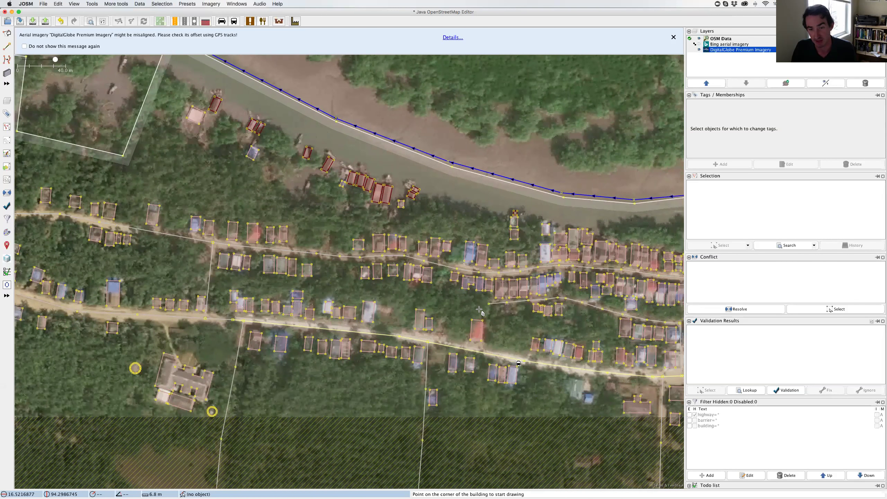
pyautogui.moveTo(518, 327); pyautogui.dragTo(448, 340)
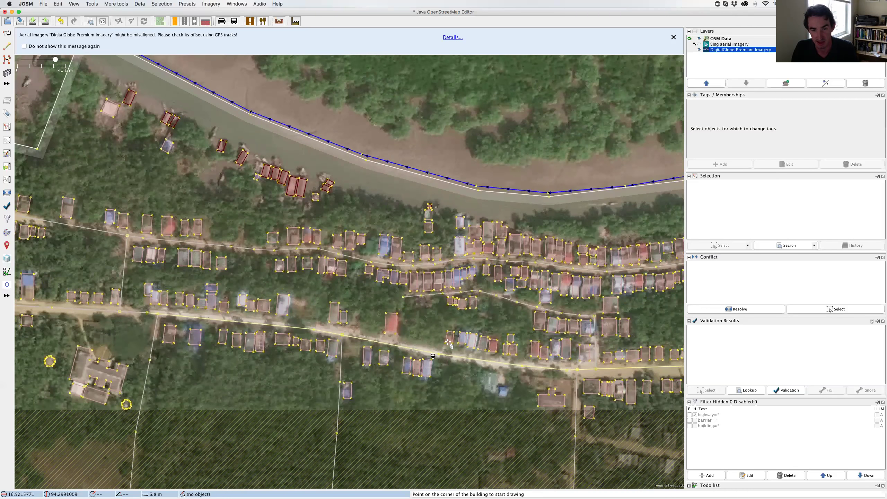
pyautogui.scroll(-3, 454, 344)
pyautogui.scroll(3, 464, 346)
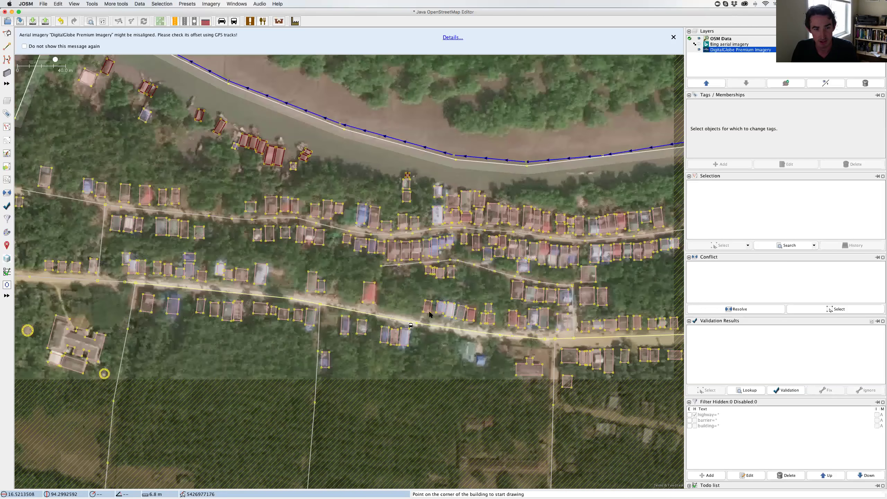
# Step: Select the small pier area beside the riverside buildings to inspect its tags, and clear the selection
pyautogui.moveTo(283, 162); pyautogui.dragTo(355, 255)
pyautogui.press('s')
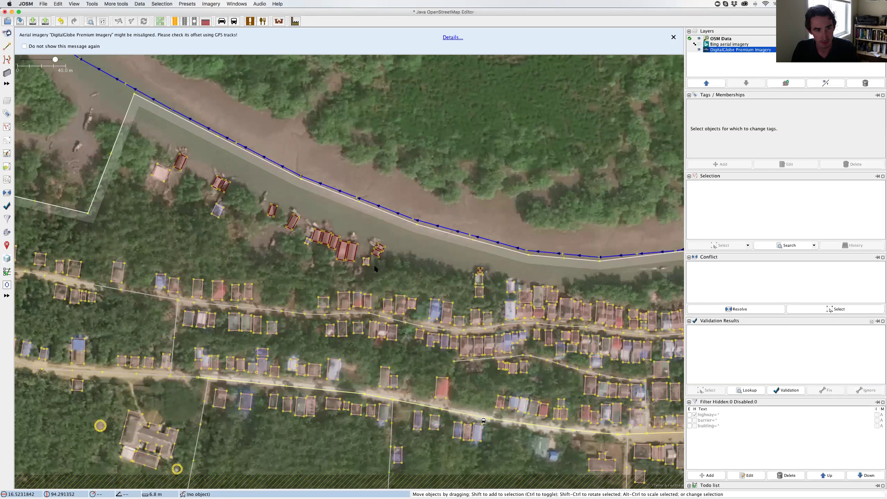
pyautogui.hotkey('ctrl', 'Up')
pyautogui.hotkey('ctrl', 'Left')
pyautogui.click(253, 220)
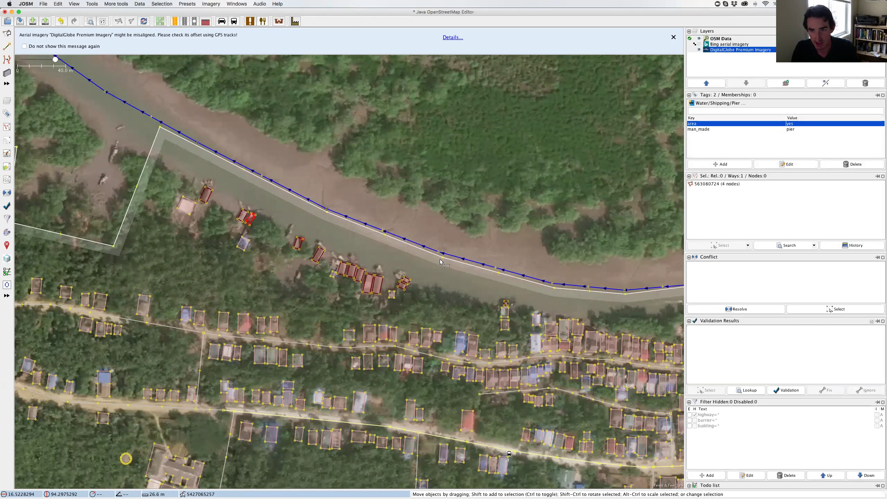
pyautogui.click(395, 304)
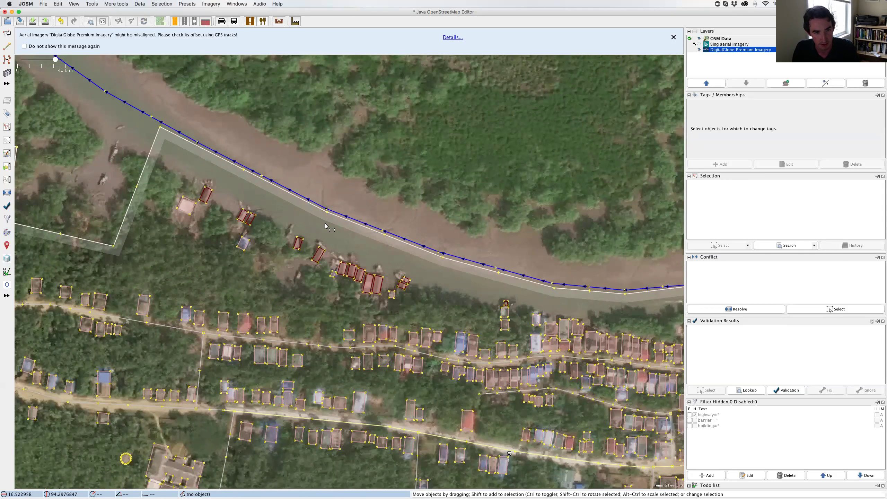
# Step: Examine the riverside houses and the dense building rows between the river and the main road against the imagery
pyautogui.hscroll(-5, 276, 221)
pyautogui.scroll(3, 276, 221)
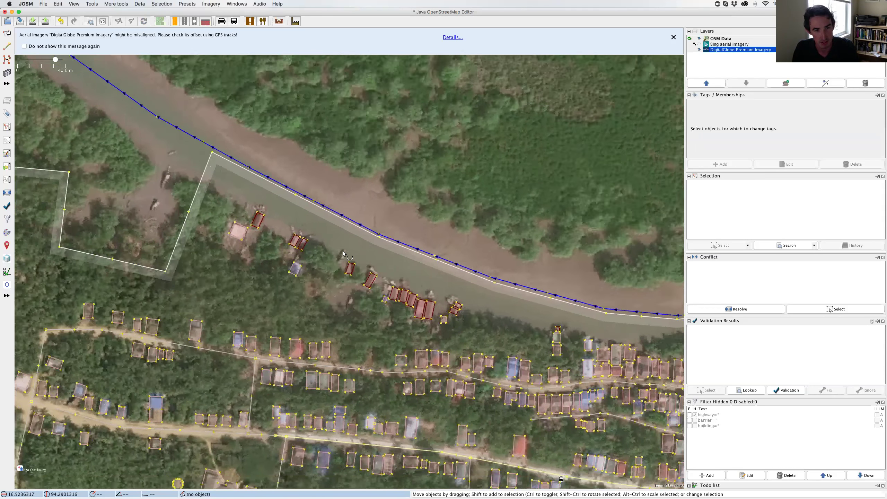
pyautogui.scroll(-3, 290, 218)
pyautogui.hscroll(3, 290, 218)
pyautogui.scroll(-4, 296, 214)
pyautogui.hscroll(8, 296, 214)
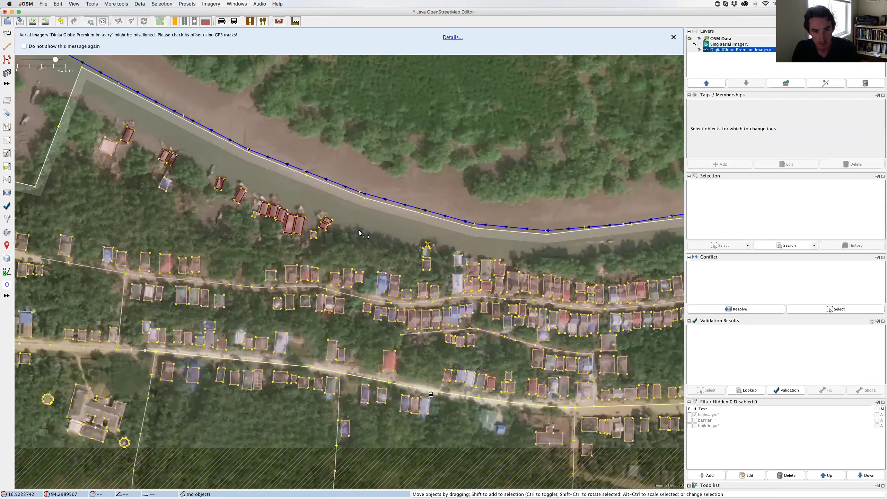
pyautogui.scroll(-1, 335, 245)
pyautogui.hscroll(-6, 315, 254)
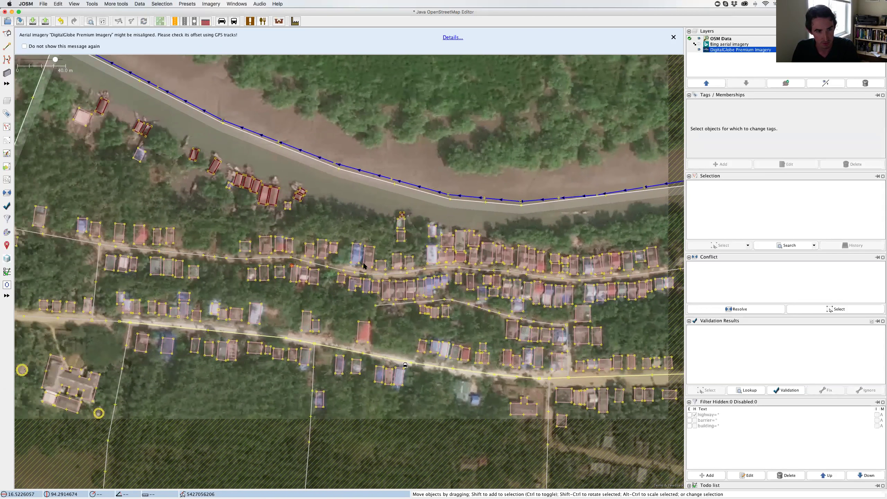
pyautogui.hscroll(-3, 312, 285)
pyautogui.scroll(-1, 312, 285)
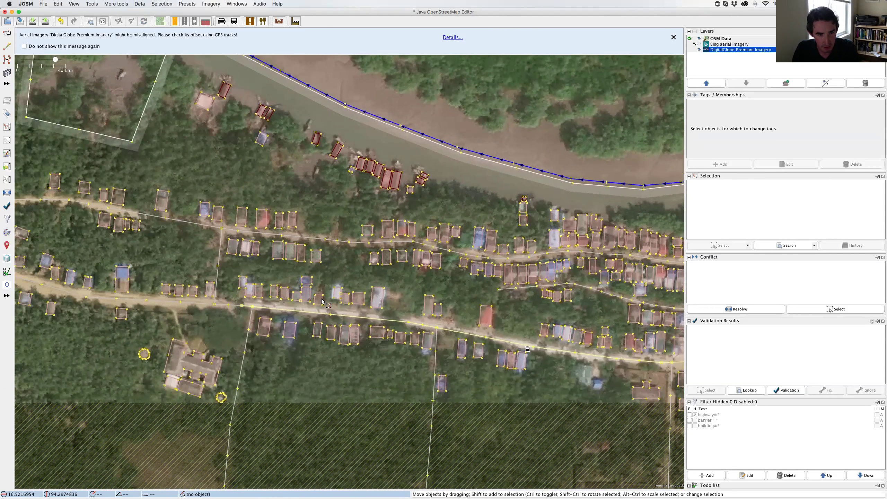
# Step: Select individual buildings along the main village road to check their tags and outlines against the imagery
pyautogui.click(323, 302)
pyautogui.moveTo(323, 302); pyautogui.dragTo(336, 304)
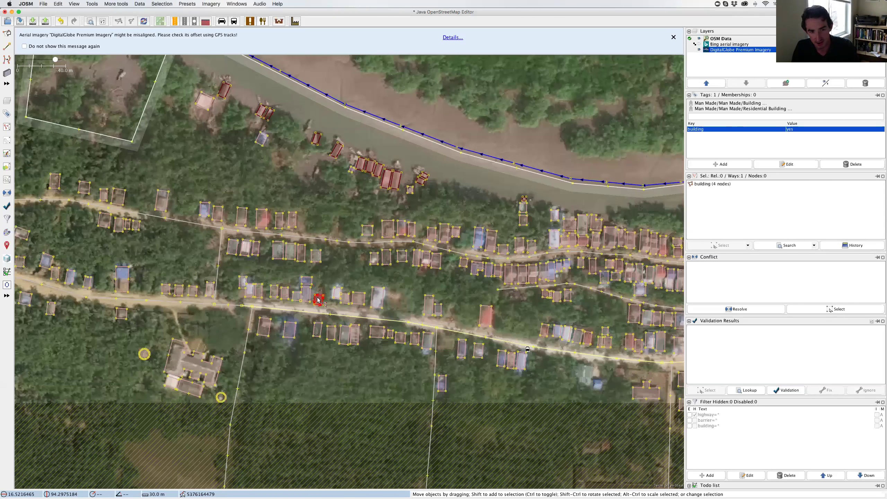
pyautogui.hscroll(-6, 245, 280)
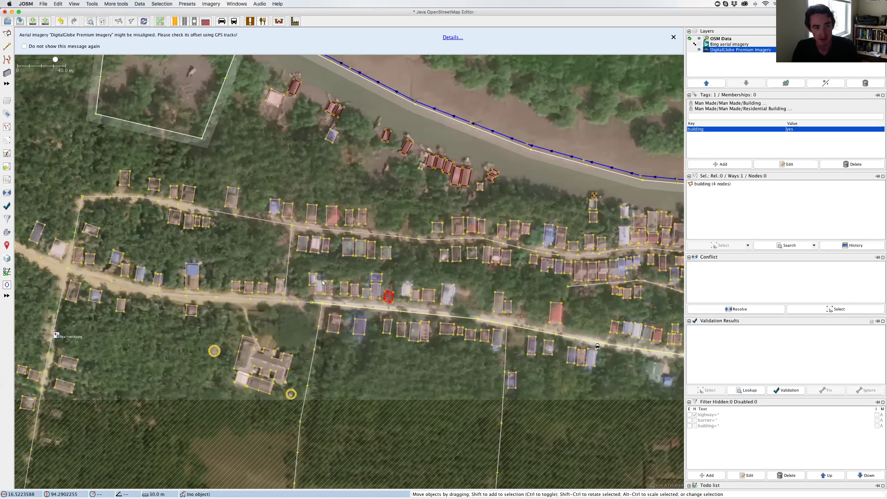
pyautogui.hscroll(-3, 222, 276)
pyautogui.scroll(2, 223, 278)
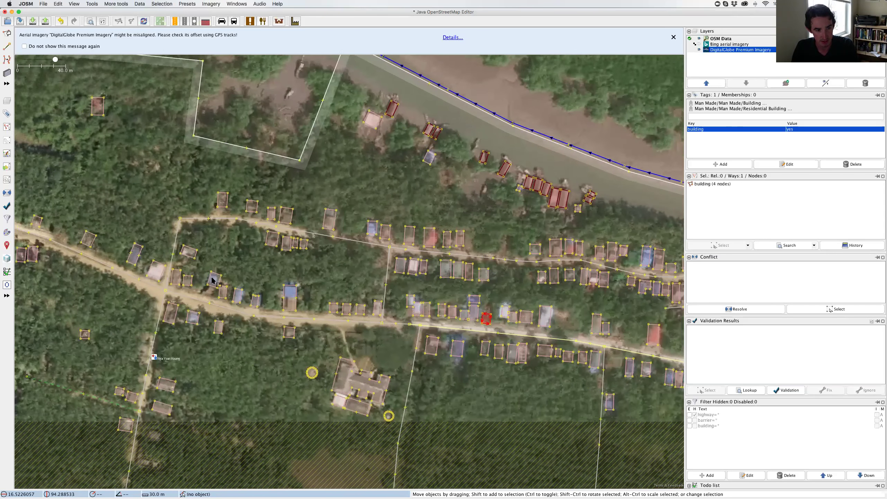
pyautogui.scroll(2, 230, 285)
pyautogui.scroll(-2, 230, 284)
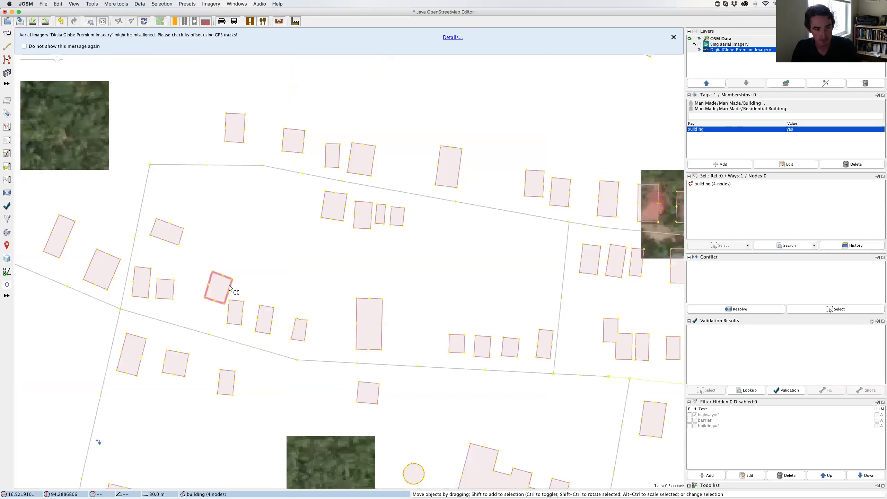
pyautogui.hscroll(2, 250, 294)
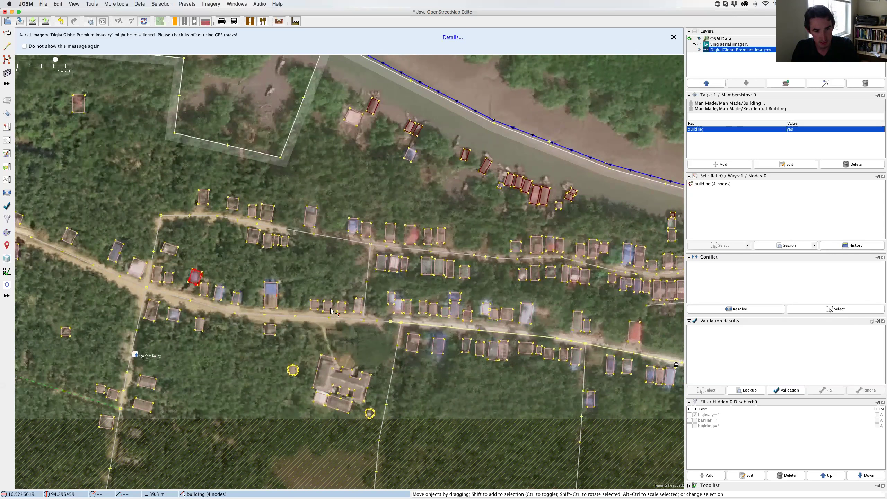
pyautogui.click(345, 308)
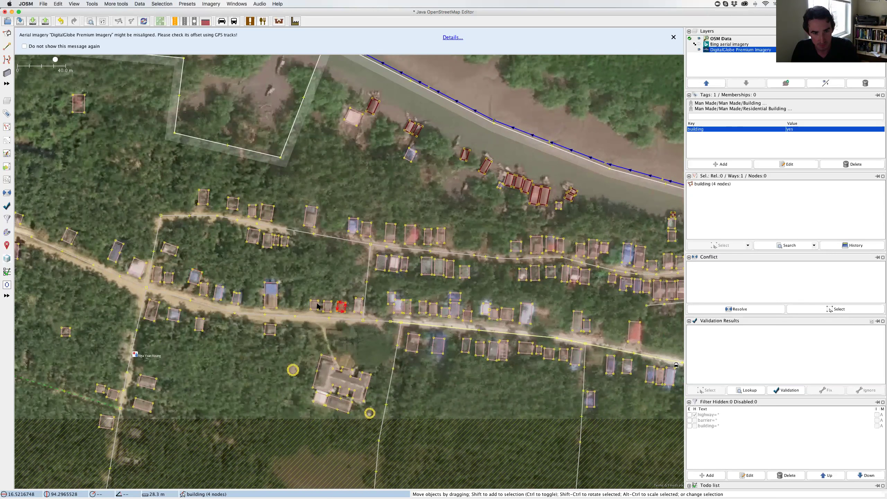
pyautogui.hscroll(2, 318, 306)
pyautogui.hscroll(2, 419, 317)
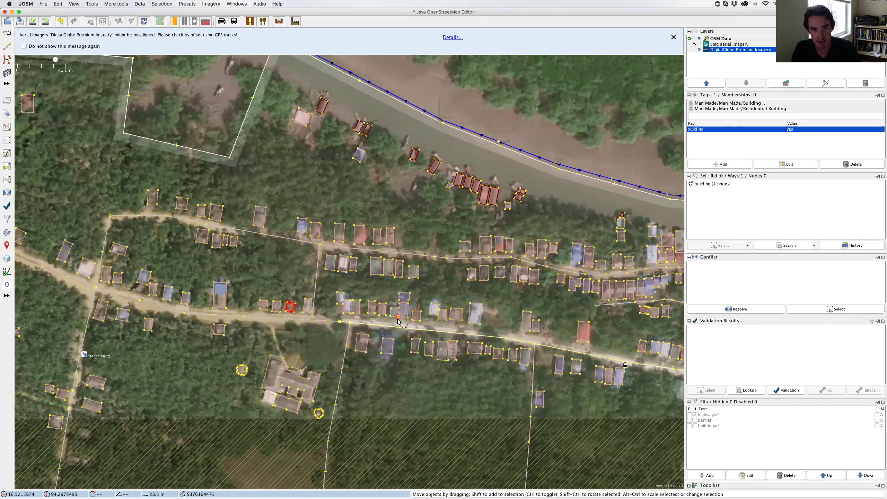
# Step: Try moving the small building north of the main road that adjoins its larger neighbour, and undo the move
pyautogui.click(398, 318)
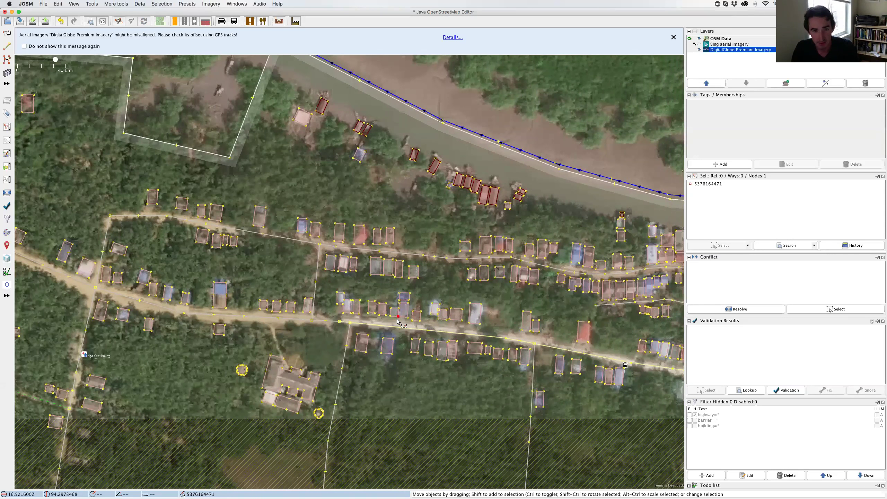
pyautogui.click(394, 317)
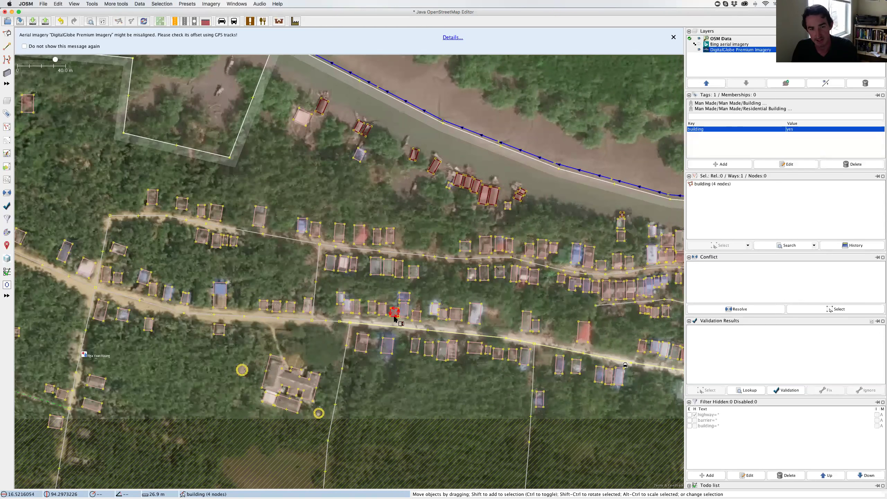
pyautogui.moveTo(394, 318)
pyautogui.mouseDown()
pyautogui.moveTo(366, 308)
pyautogui.moveTo(392, 308)
pyautogui.moveTo(372, 303)
pyautogui.moveTo(386, 325)
pyautogui.moveTo(388, 317)
pyautogui.mouseUp()
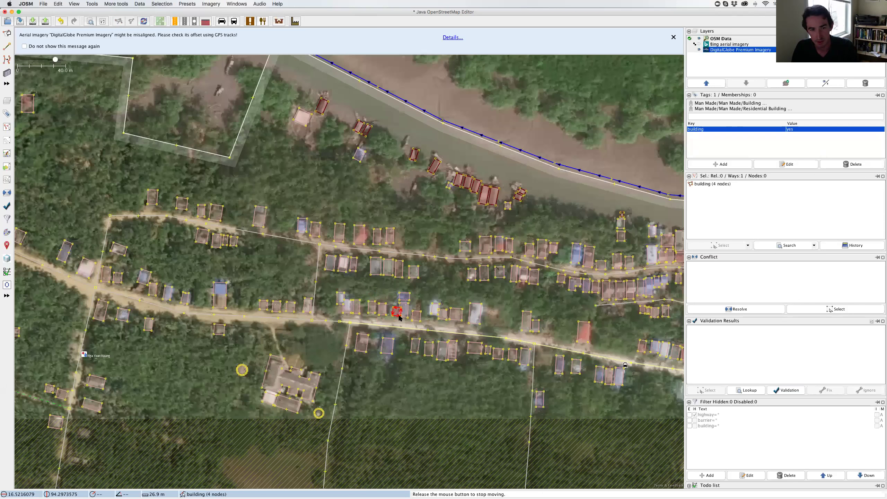
pyautogui.moveTo(397, 317); pyautogui.dragTo(398, 317)
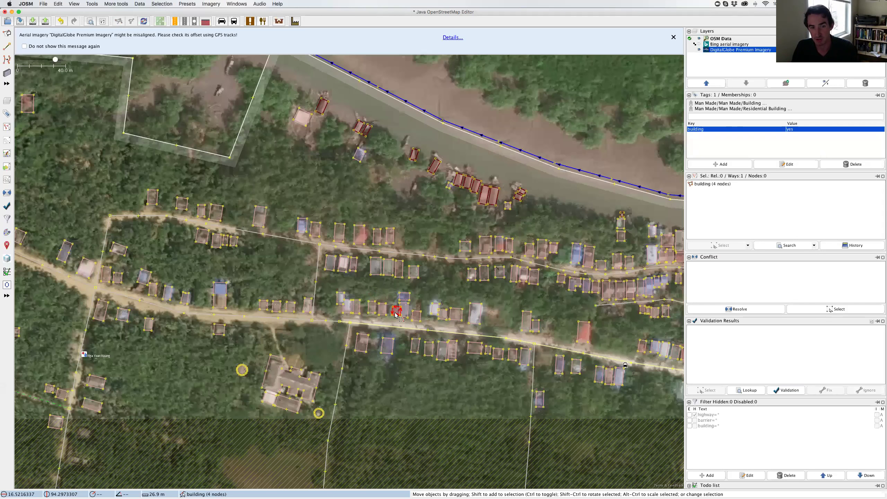
pyautogui.press('super+z')
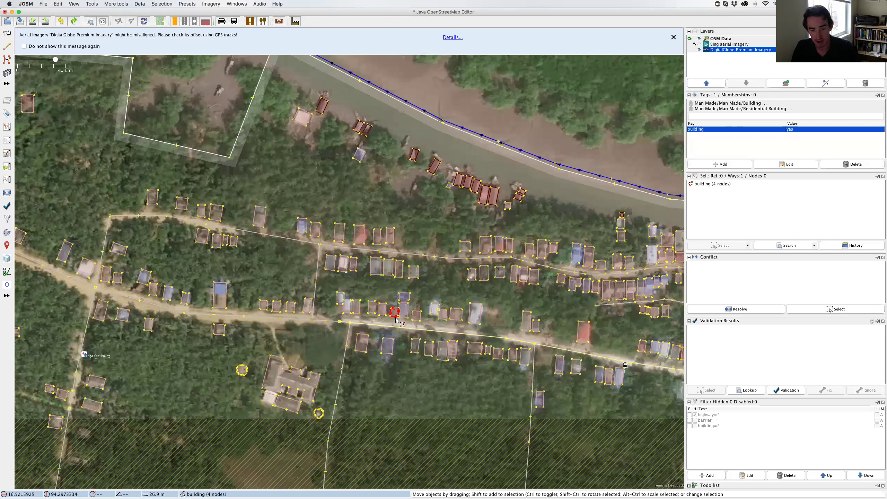
# Step: Look up the Unglue Ways command for the small building north of the main road, and select its larger neighbour
pyautogui.click(92, 4)
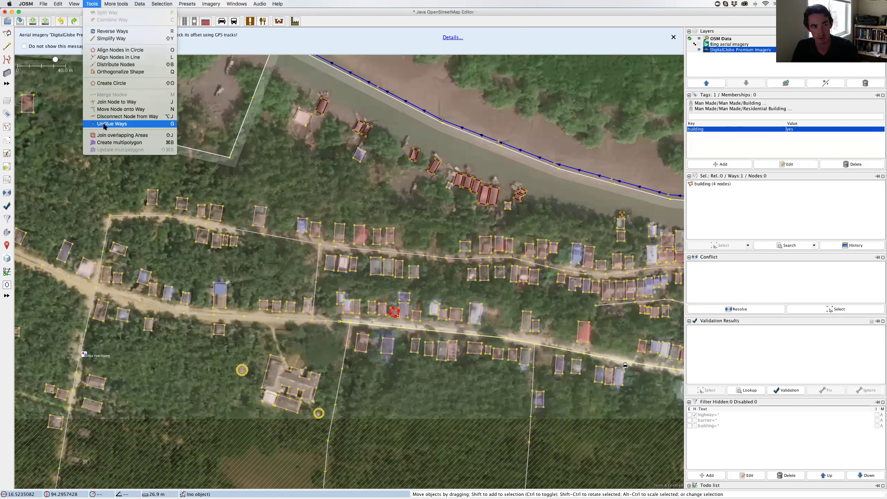
pyautogui.press('j')
pyautogui.click(393, 324)
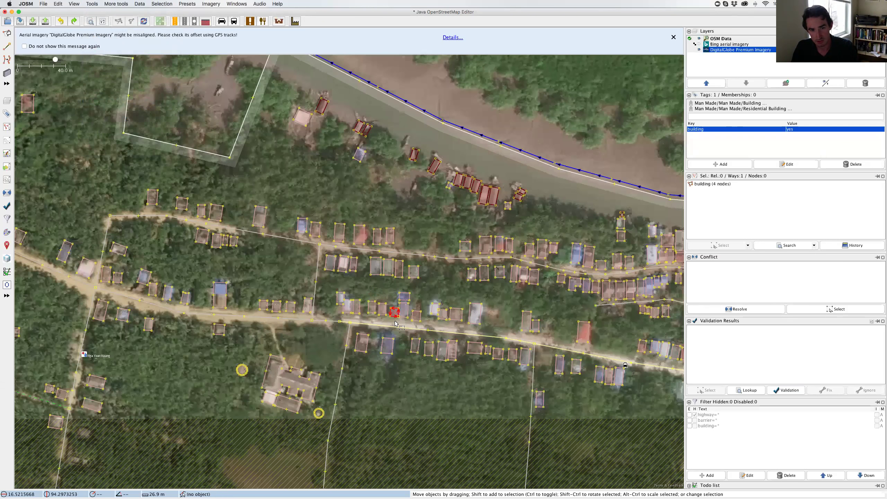
pyautogui.moveTo(395, 318)
pyautogui.mouseDown()
pyautogui.moveTo(387, 291)
pyautogui.moveTo(399, 314)
pyautogui.mouseUp()
pyautogui.click(406, 314)
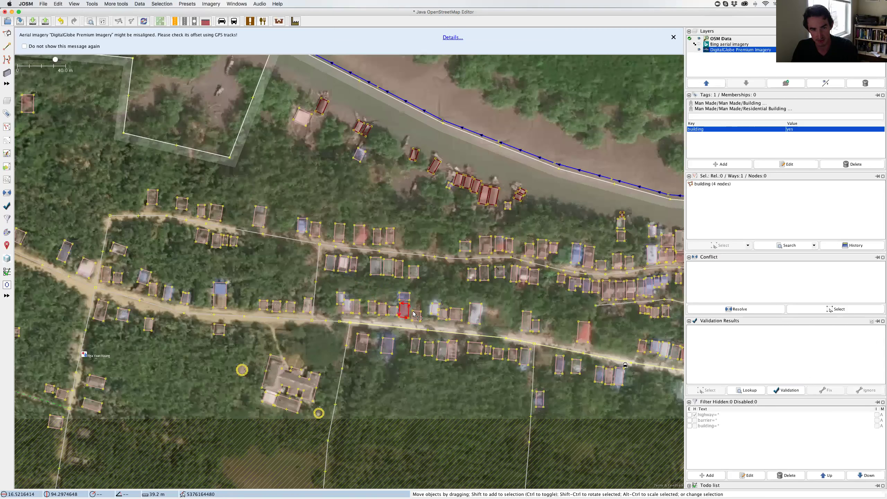
# Step: Show the Bing aerial imagery and widen a tall, narrow building in the dense row between the river and the village road
pyautogui.hscroll(10, 406, 299)
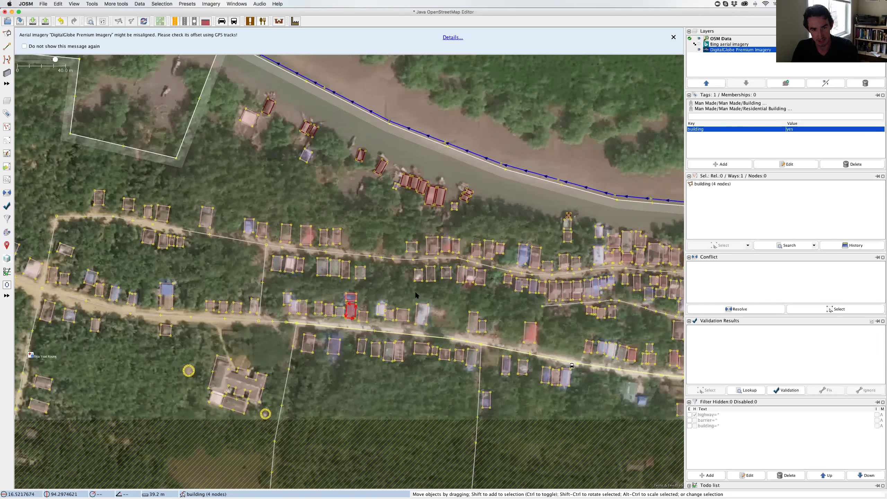
pyautogui.hscroll(5, 388, 306)
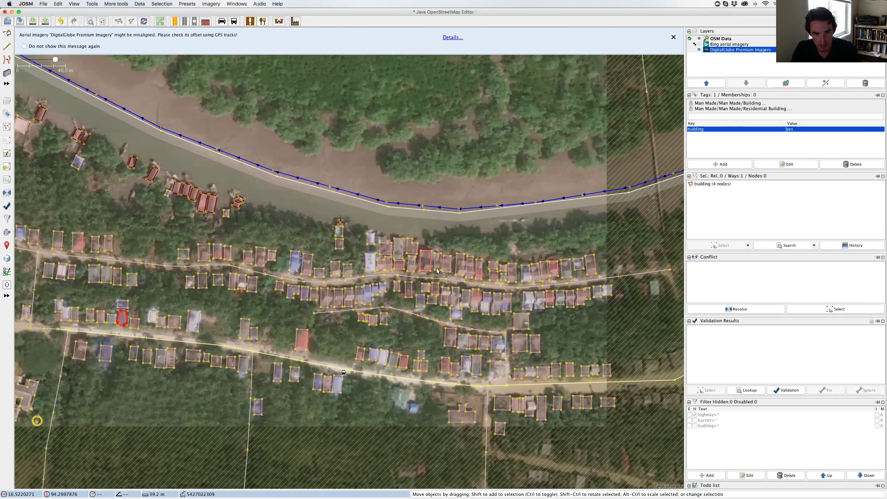
pyautogui.hscroll(2, 434, 267)
pyautogui.click(440, 262)
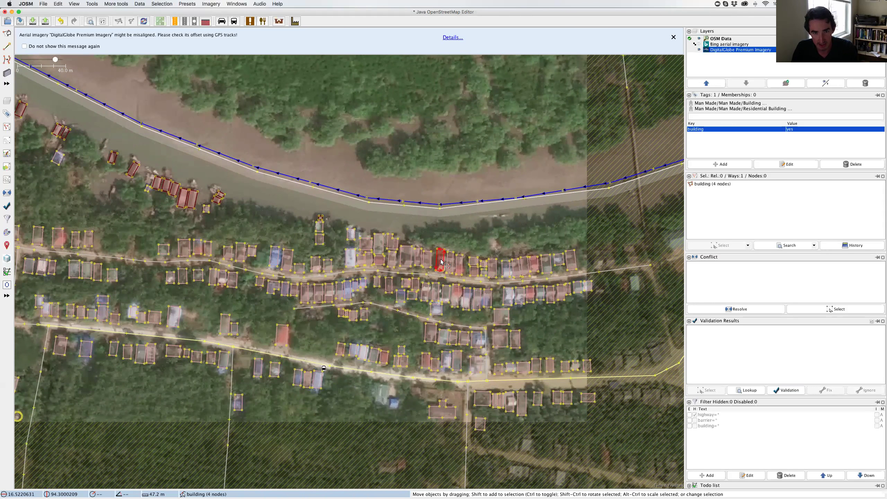
pyautogui.press('x')
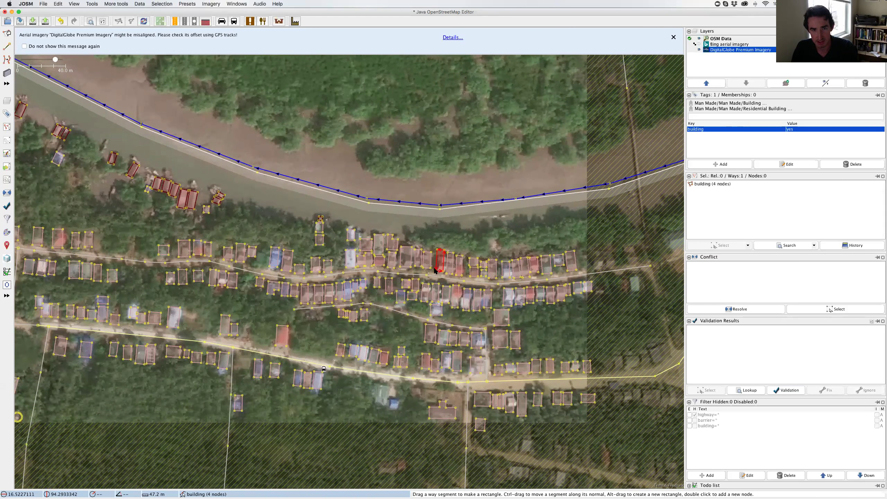
pyautogui.scroll(3, 441, 252)
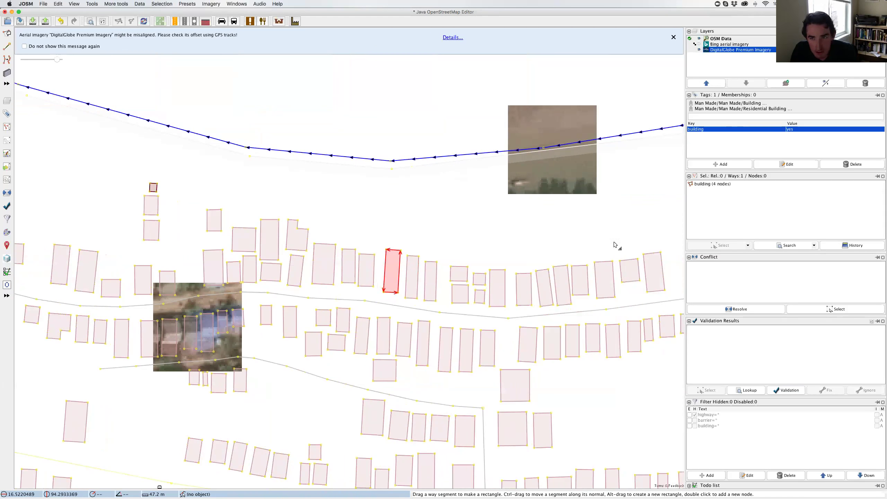
pyautogui.scroll(-3, 412, 276)
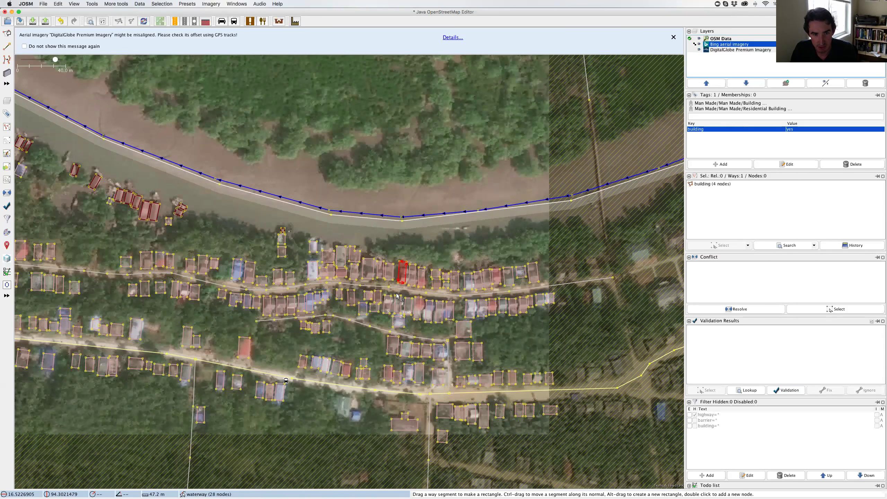
pyautogui.scroll(3, 398, 295)
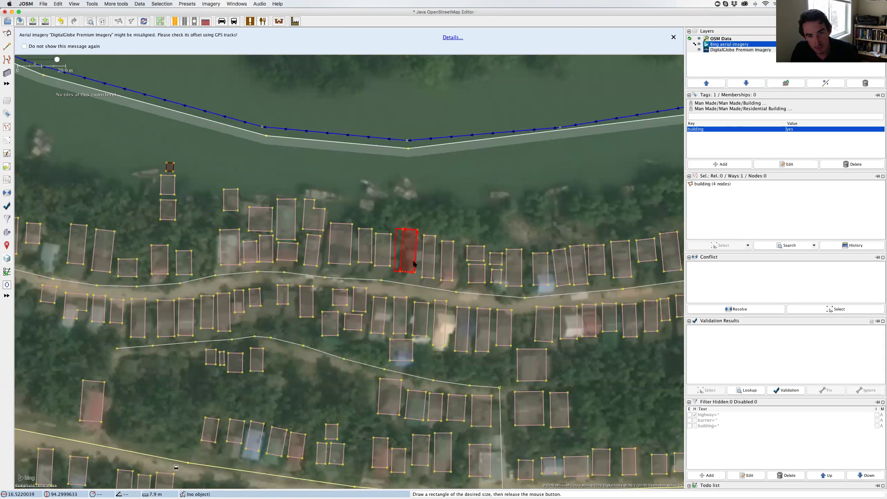
# Step: Shorten that building and its eastern neighbour from the river side, fitting both outlines to the roofs near the road
pyautogui.press('s')
pyautogui.moveTo(419, 243)
pyautogui.mouseDown()
pyautogui.moveTo(393, 277)
pyautogui.moveTo(430, 251)
pyautogui.moveTo(429, 259)
pyautogui.mouseUp()
pyautogui.press('x')
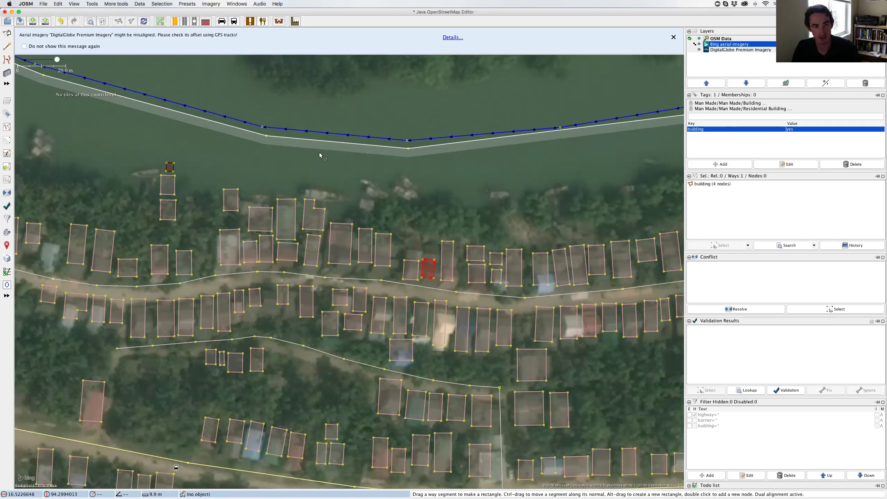
pyautogui.press('s')
pyautogui.click(414, 261)
pyautogui.press('x')
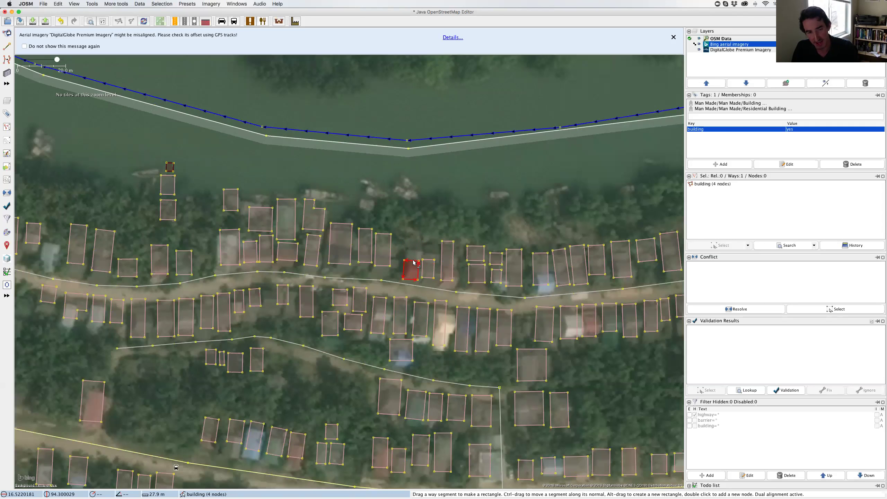
pyautogui.moveTo(411, 264); pyautogui.dragTo(413, 231)
pyautogui.moveTo(412, 266); pyautogui.dragTo(412, 266)
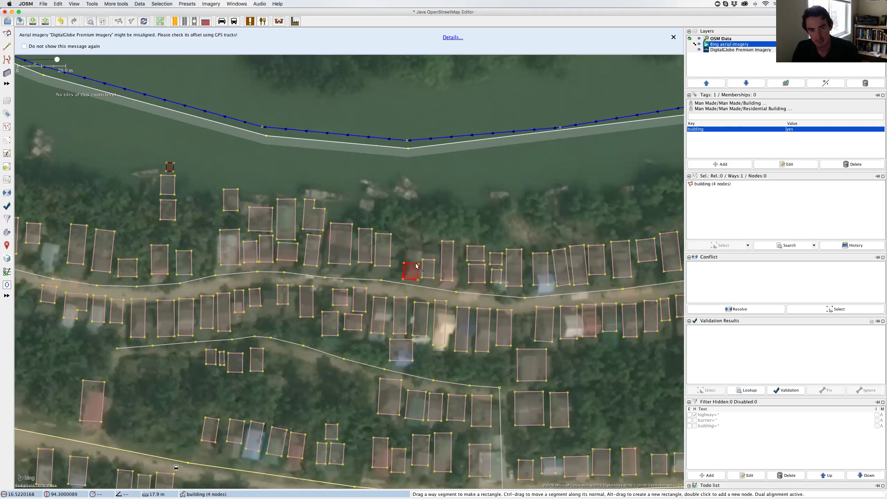
pyautogui.press('s')
pyautogui.press('Escape')
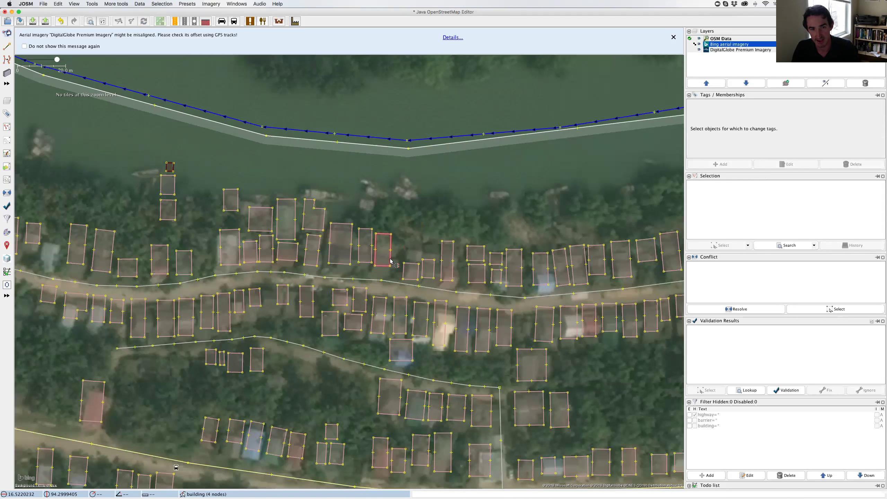
# Step: Move the narrow building just west of the shortened pair toward the road, and extend its southeast corner eastward
pyautogui.moveTo(390, 260); pyautogui.dragTo(391, 267)
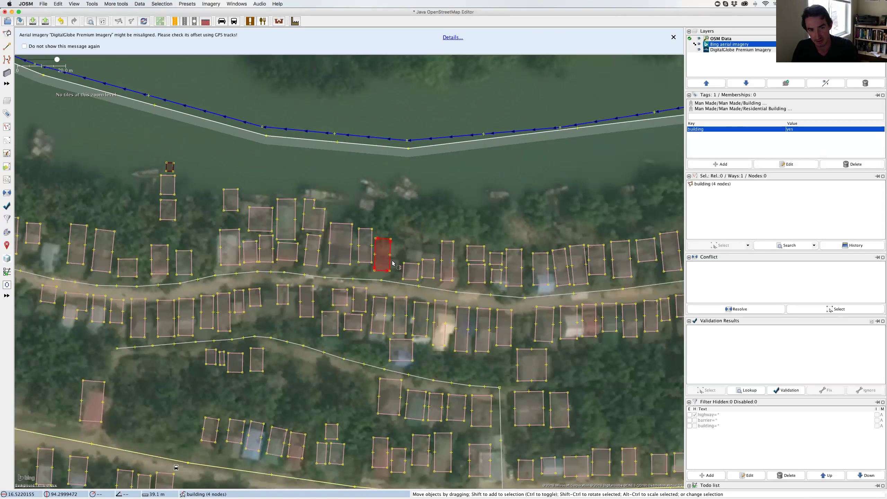
pyautogui.press('a')
pyautogui.press('x')
pyautogui.moveTo(391, 268); pyautogui.dragTo(398, 267)
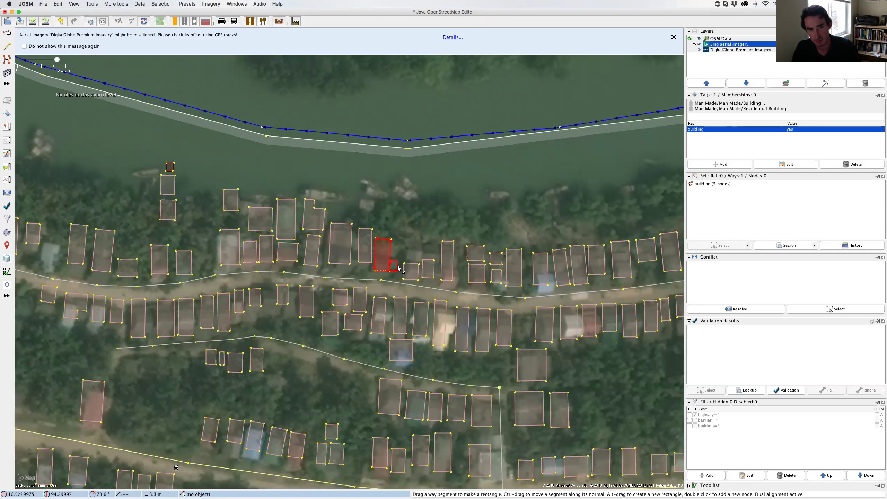
pyautogui.press('s')
pyautogui.press('Escape')
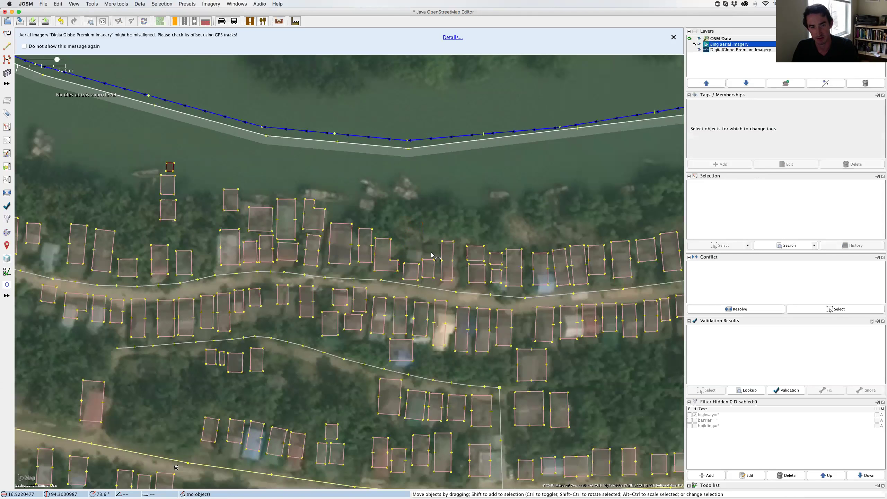
# Step: Shorten the tall building east of the pair toward the road, and draw three small buildings behind the three shortened ones
pyautogui.moveTo(436, 275)
pyautogui.mouseDown()
pyautogui.moveTo(456, 281)
pyautogui.moveTo(451, 271)
pyautogui.mouseUp()
pyautogui.press('b')
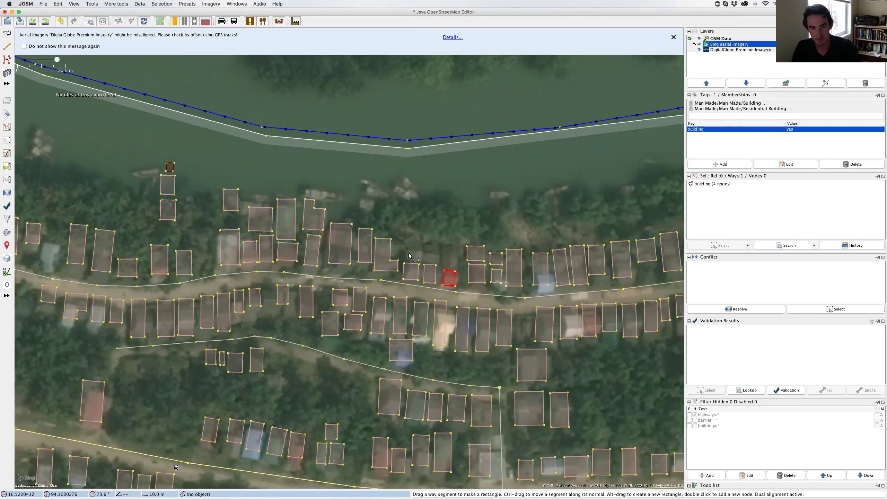
pyautogui.click(407, 252)
pyautogui.click(407, 241)
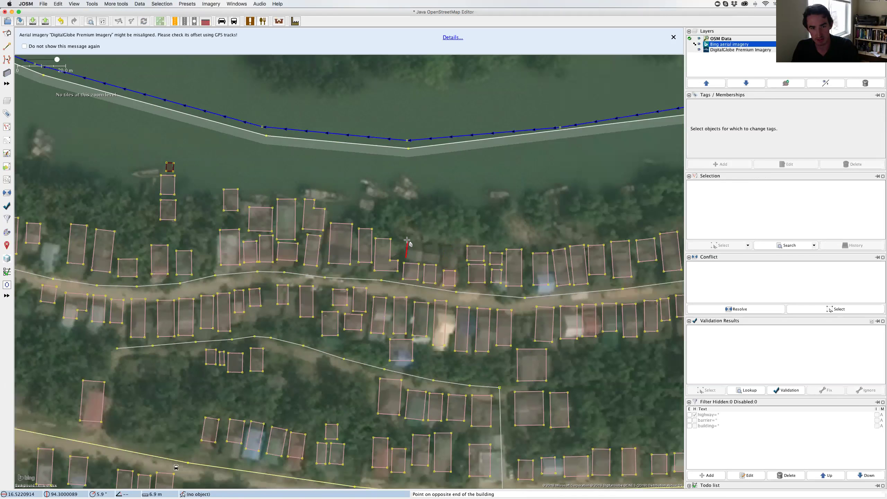
pyautogui.click(422, 248)
pyautogui.click(425, 260)
pyautogui.click(426, 245)
pyautogui.click(439, 252)
pyautogui.click(442, 263)
pyautogui.click(443, 245)
pyautogui.click(456, 252)
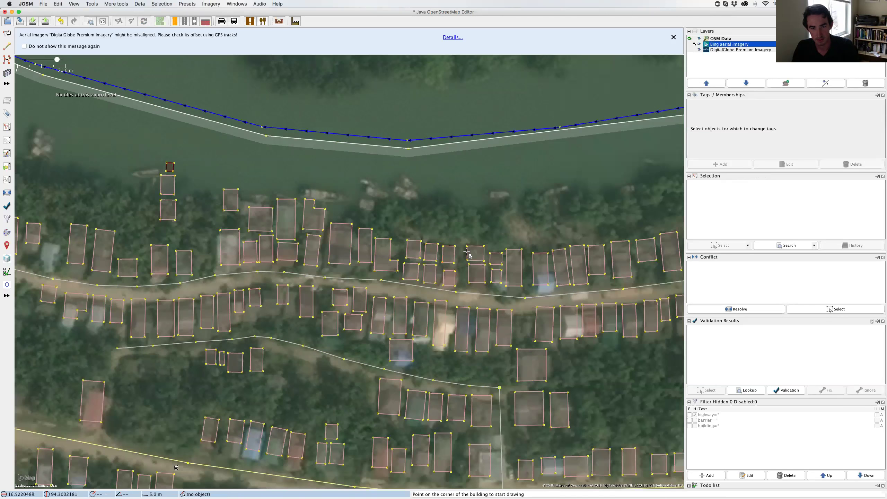
# Step: Select the building above the blue roof in the eastern row, and examine the eastern building rows against the Bing imagery
pyautogui.hscroll(5, 434, 248)
pyautogui.hscroll(2, 434, 248)
pyautogui.press('s')
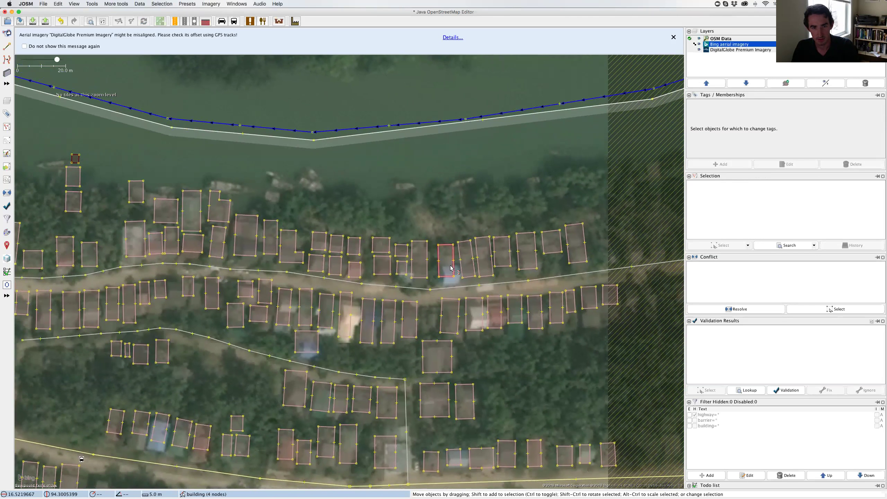
pyautogui.click(449, 255)
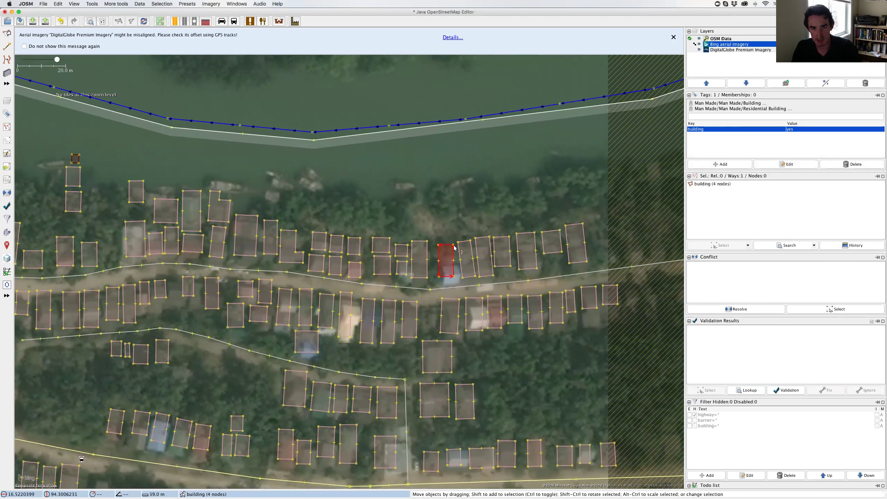
pyautogui.hscroll(5, 523, 249)
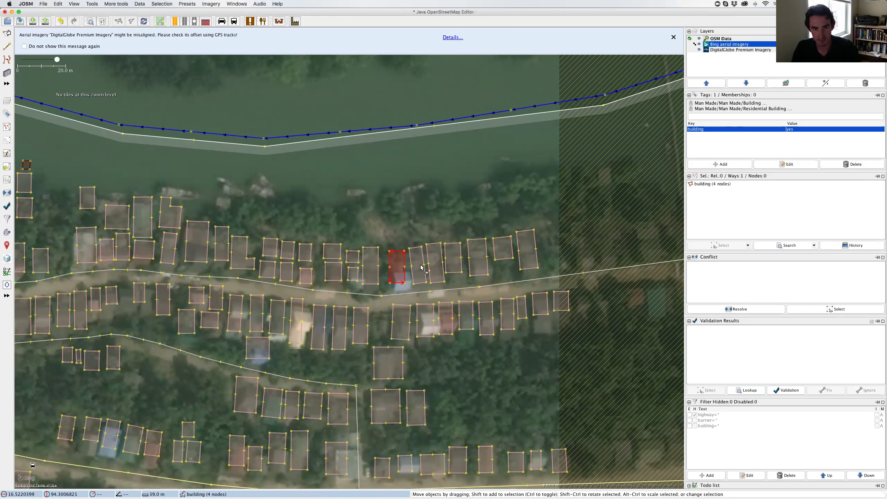
pyautogui.scroll(2, 428, 261)
pyautogui.hscroll(-2, 428, 261)
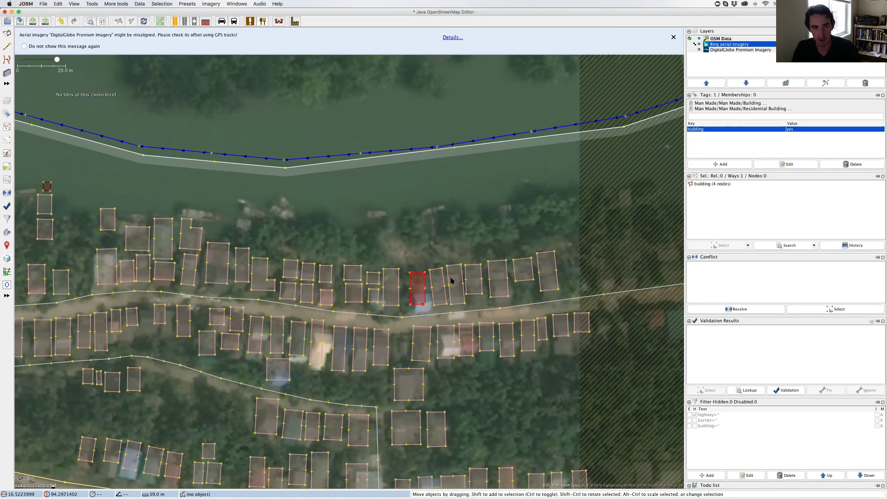
pyautogui.scroll(-2, 428, 261)
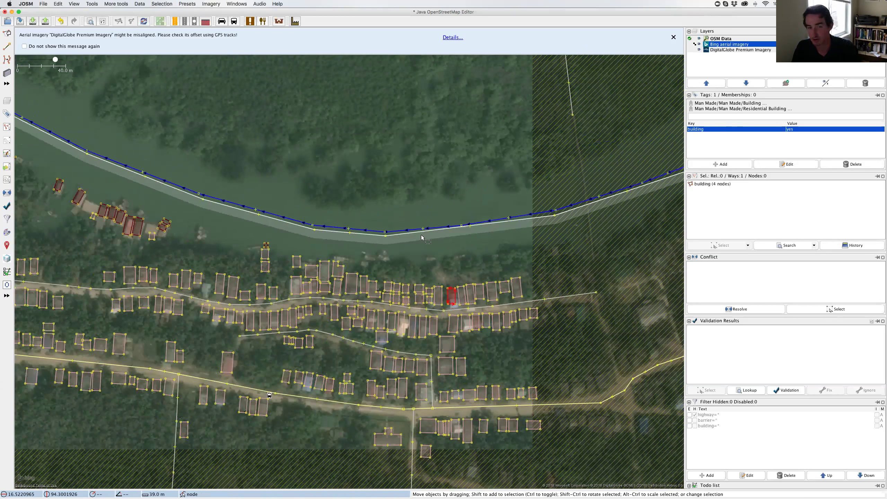
pyautogui.scroll(-3, 415, 237)
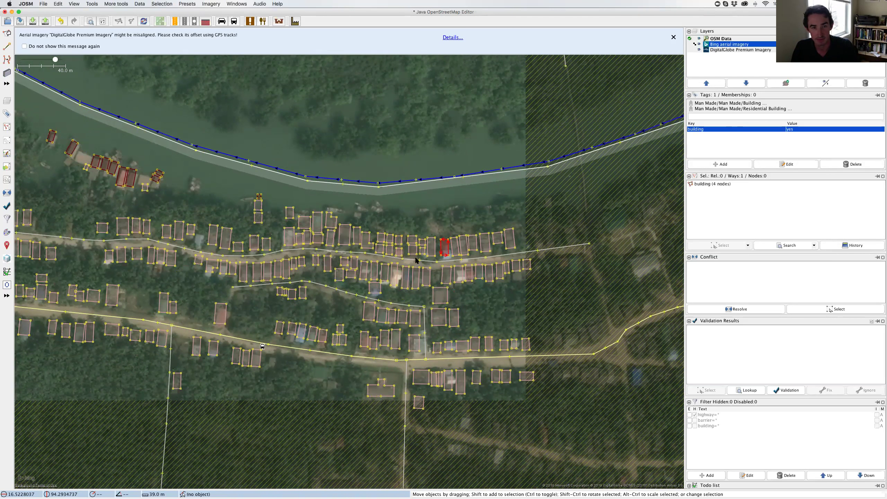
# Step: Examine the riverbank and the western village rows against the Bing aerial imagery
pyautogui.scroll(5, 410, 221)
pyautogui.scroll(1, 458, 236)
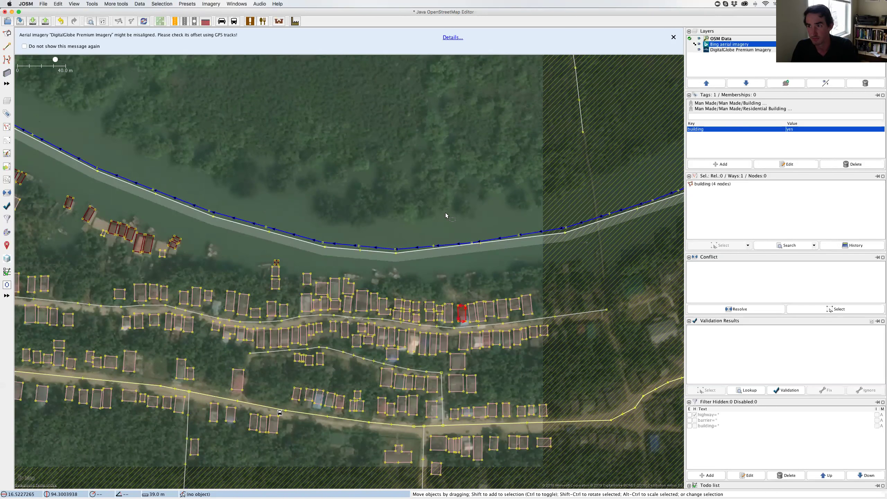
pyautogui.hscroll(-10, 366, 171)
pyautogui.scroll(3, 366, 171)
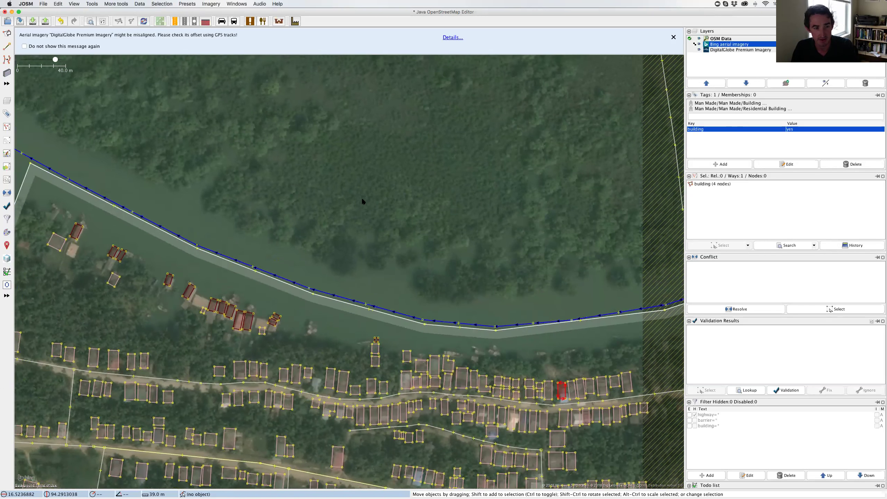
pyautogui.scroll(-5, 306, 229)
pyautogui.hscroll(-7, 307, 230)
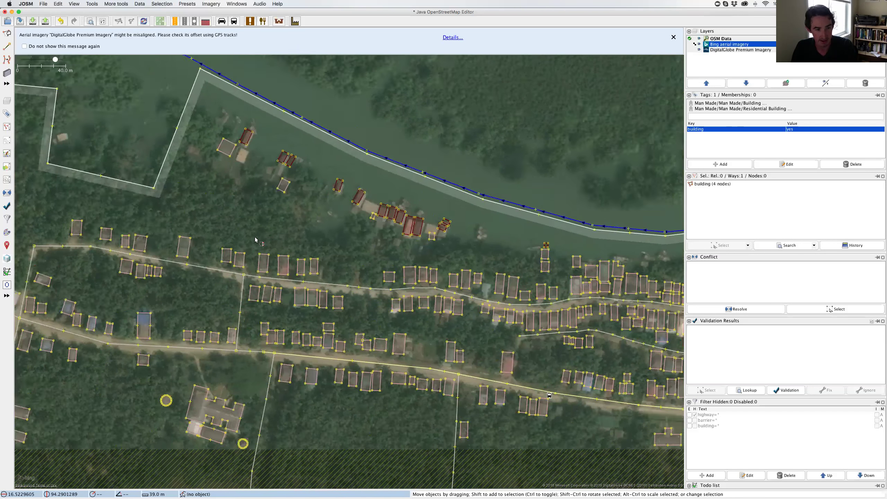
pyautogui.hscroll(-7, 302, 257)
pyautogui.scroll(-1, 303, 257)
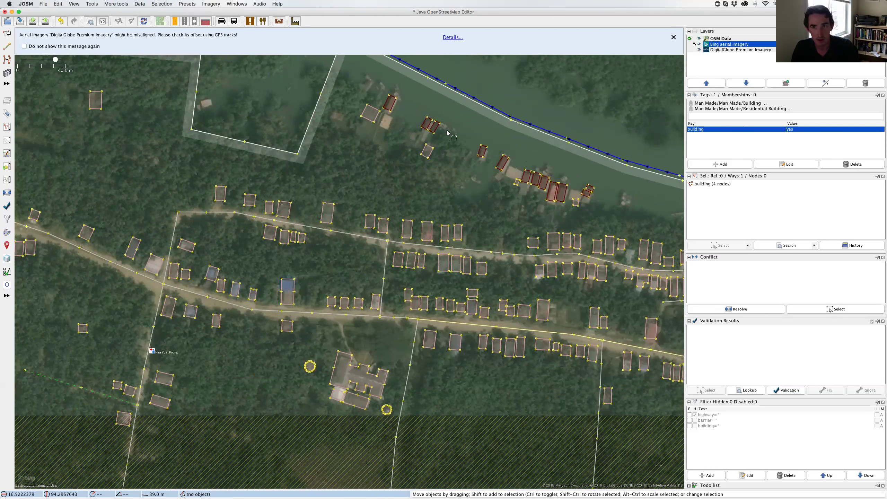
# Step: Hide the Bing aerial imagery and examine the village, the river and the wooded area up to the coastline on the DigitalGlobe imagery
pyautogui.click(700, 44)
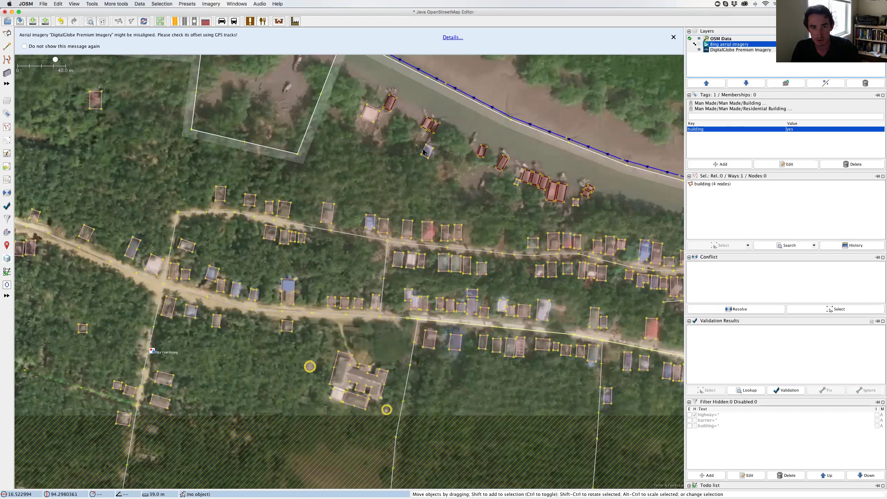
pyautogui.hscroll(7, 439, 170)
pyautogui.scroll(1, 439, 170)
pyautogui.scroll(-4, 439, 170)
pyautogui.scroll(2, 422, 210)
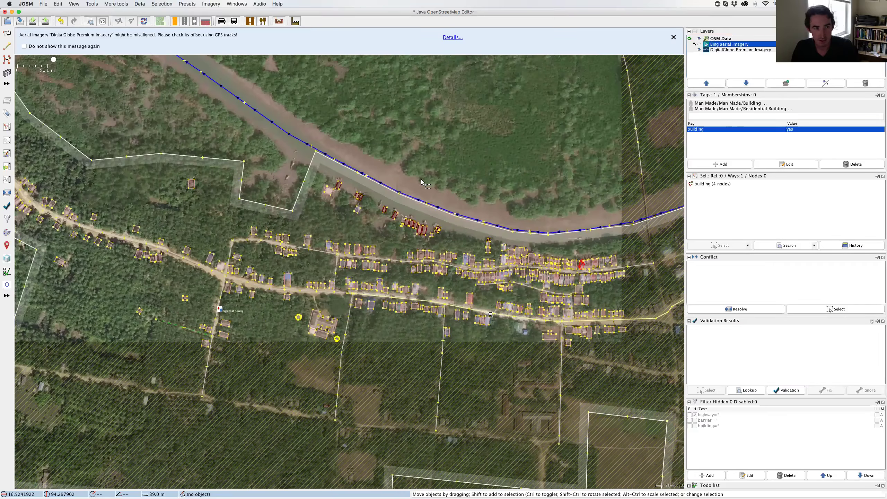
pyautogui.scroll(4, 421, 210)
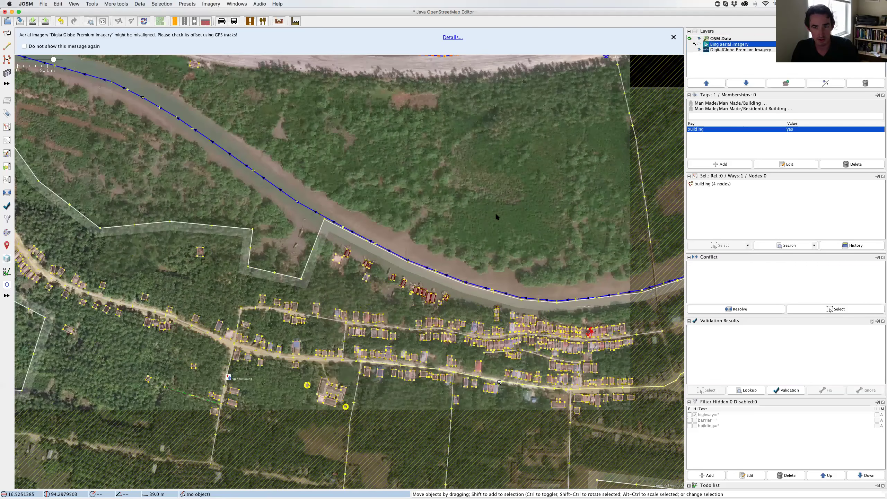
pyautogui.scroll(8, 496, 216)
pyautogui.hscroll(-6, 497, 216)
pyautogui.scroll(-2, 489, 212)
pyautogui.hscroll(1, 489, 212)
pyautogui.scroll(3, 519, 200)
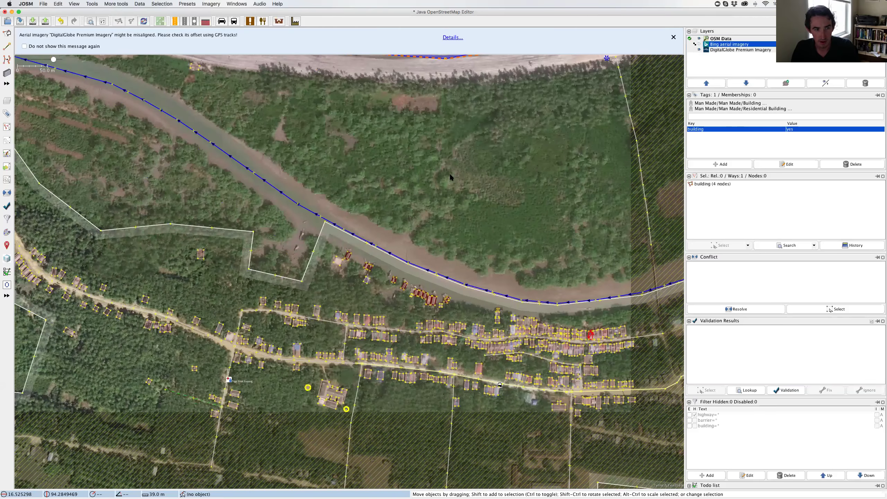
pyautogui.scroll(3, 422, 195)
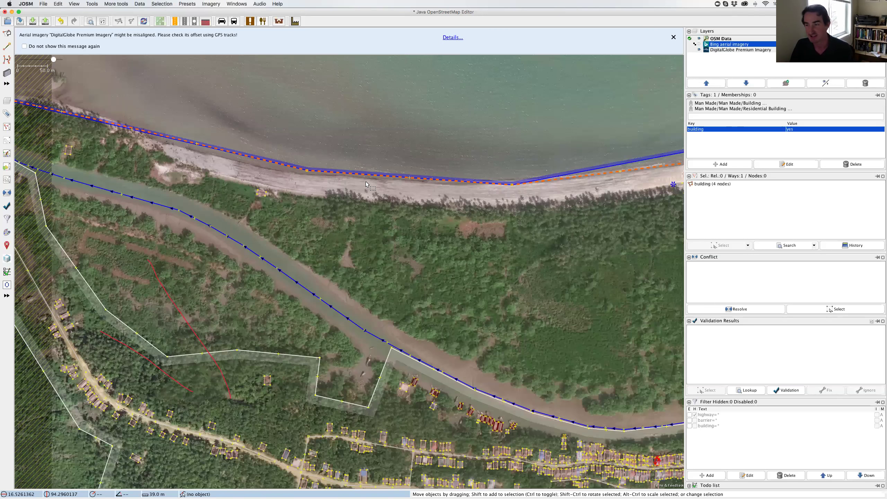
# Step: Deselect the building, run the validation on the whole data layer, and expand the list of warnings
pyautogui.moveTo(378, 132); pyautogui.dragTo(349, 228)
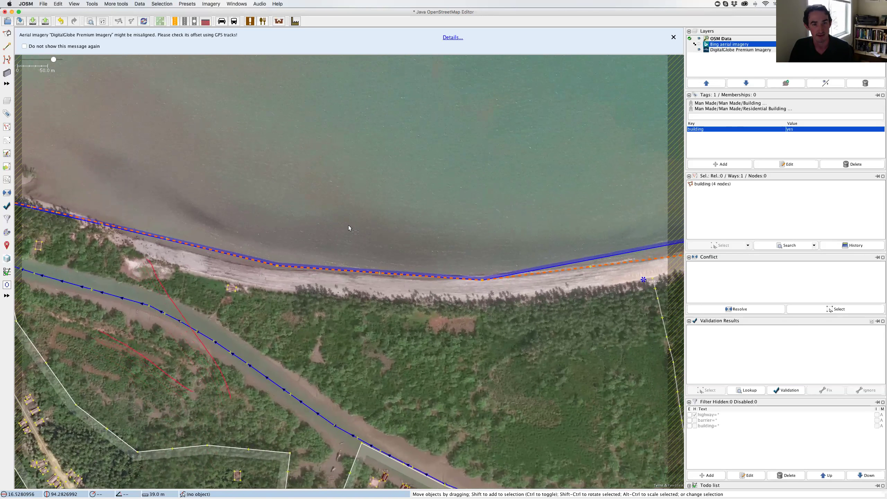
pyautogui.scroll(-2, 343, 246)
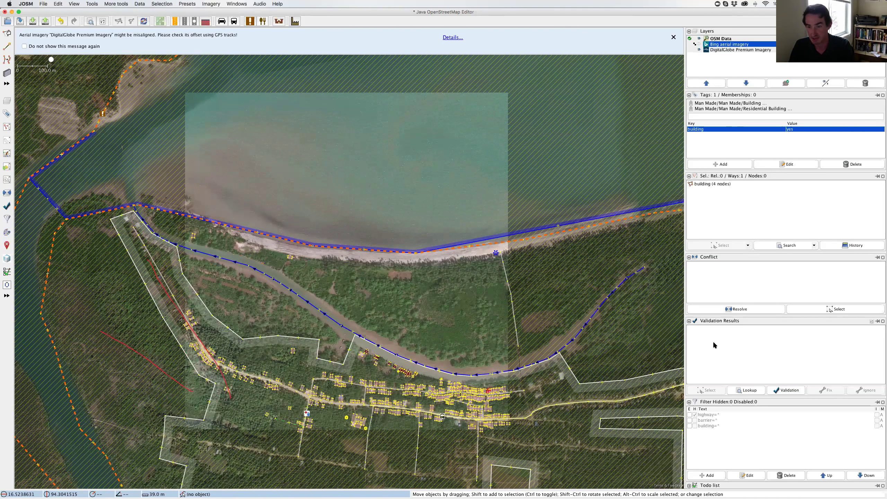
pyautogui.click(436, 309)
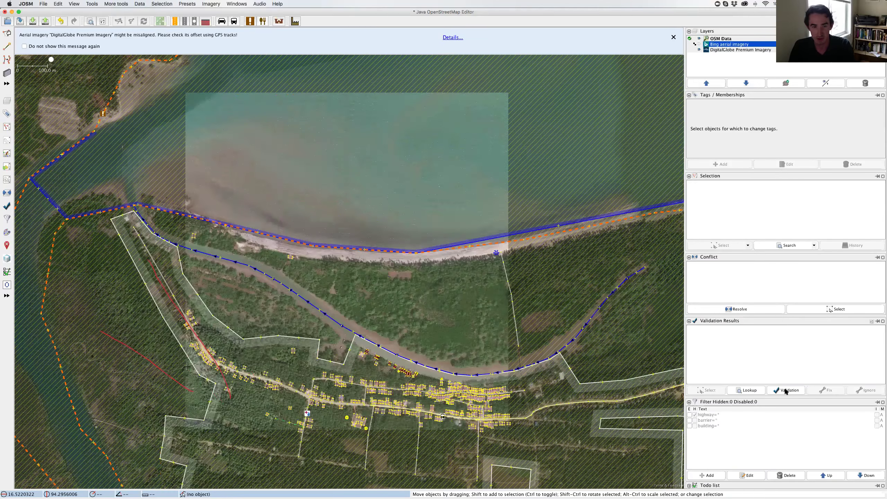
pyautogui.click(786, 390)
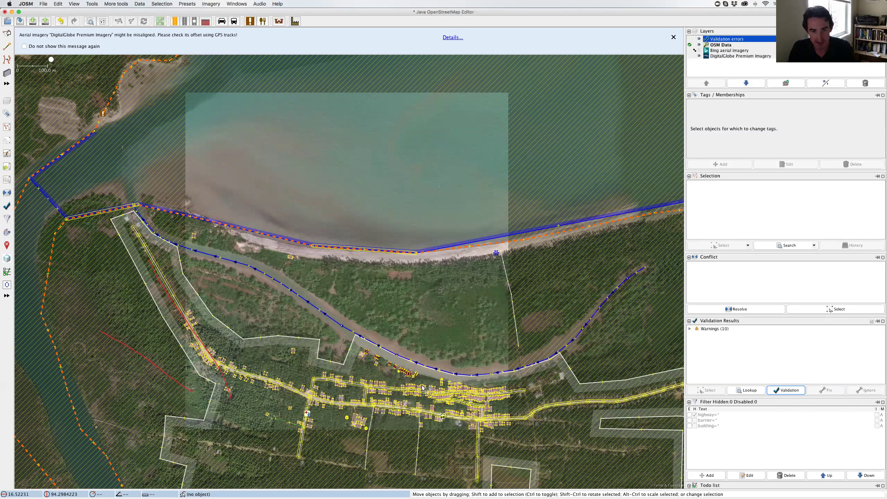
pyautogui.scroll(2, 402, 369)
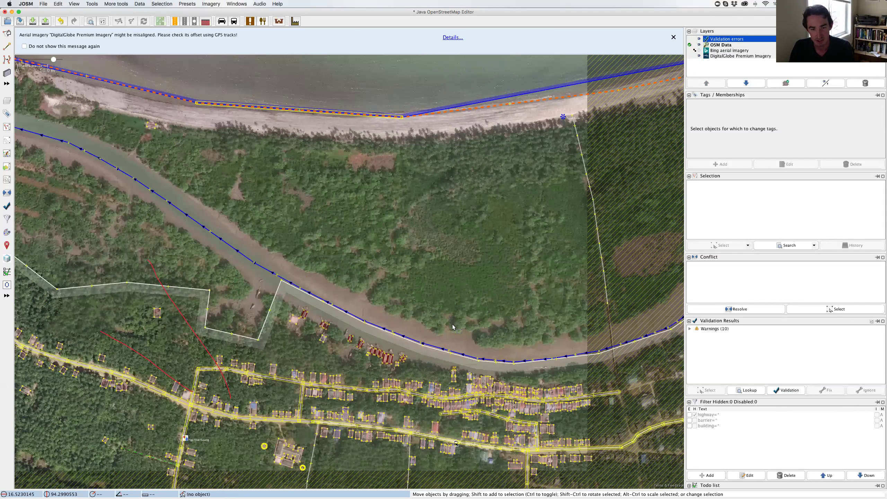
pyautogui.click(778, 389)
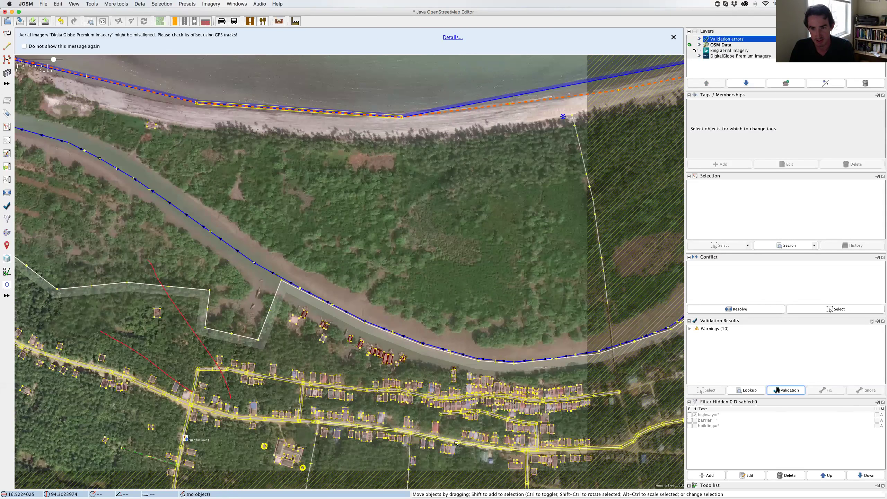
pyautogui.click(689, 329)
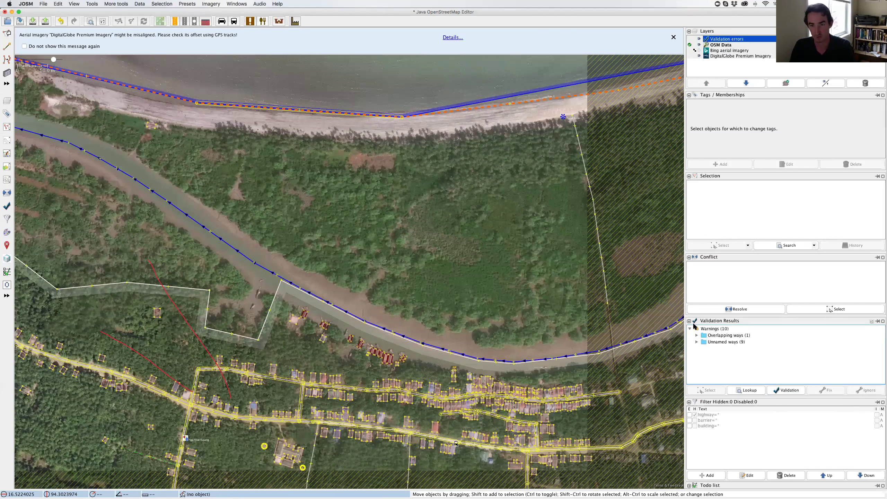
# Step: Open the overlapping ways warning, highlight its two ways, and examine the flagged segment along the coastline from end to end
pyautogui.click(697, 335)
pyautogui.click(715, 344)
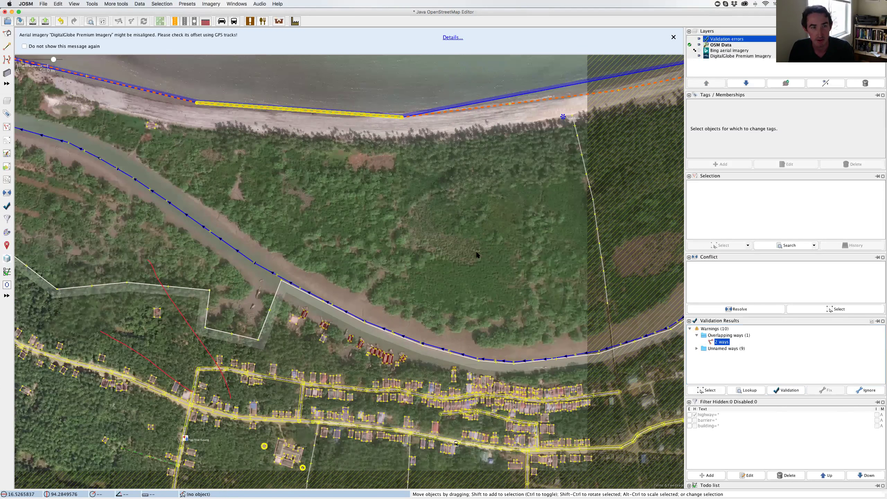
pyautogui.scroll(5, 398, 200)
pyautogui.scroll(2, 279, 182)
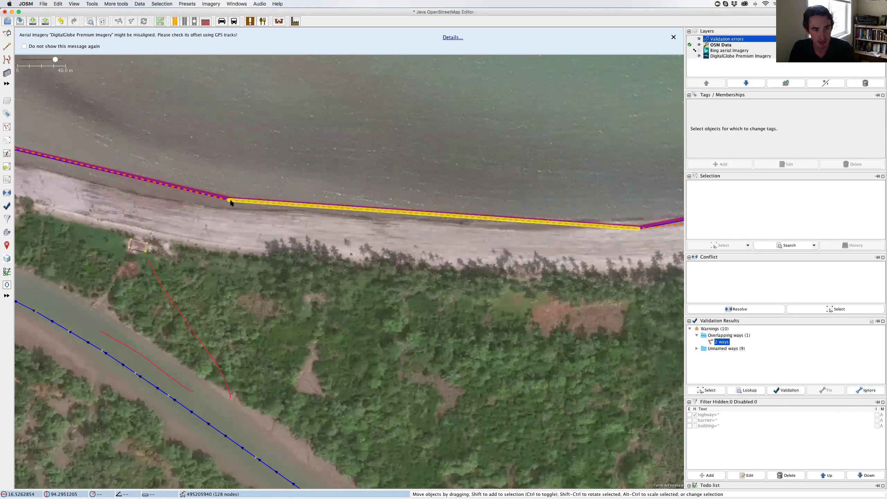
pyautogui.scroll(1, 234, 202)
pyautogui.scroll(-1, 241, 201)
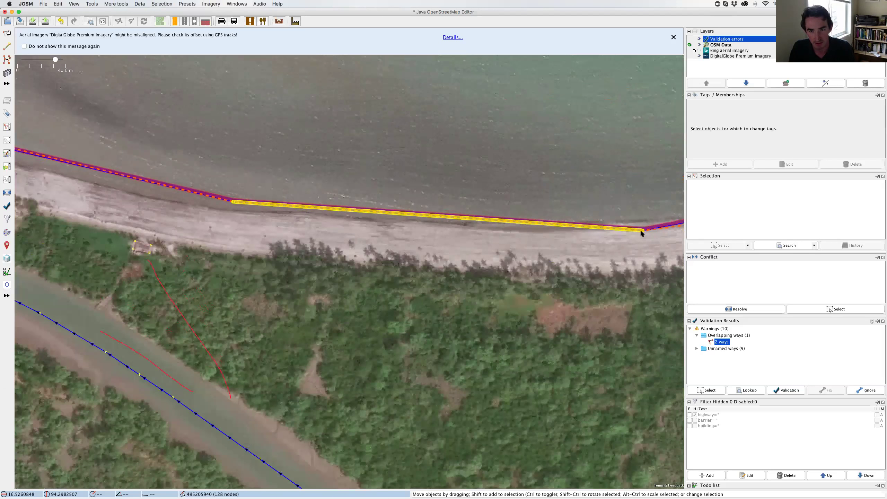
pyautogui.hscroll(3, 593, 242)
pyautogui.hscroll(2, 550, 250)
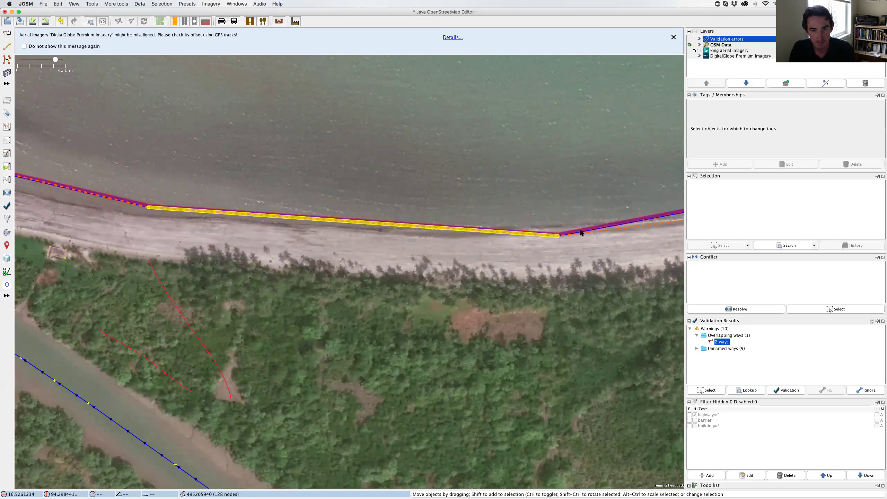
pyautogui.hscroll(-3, 408, 256)
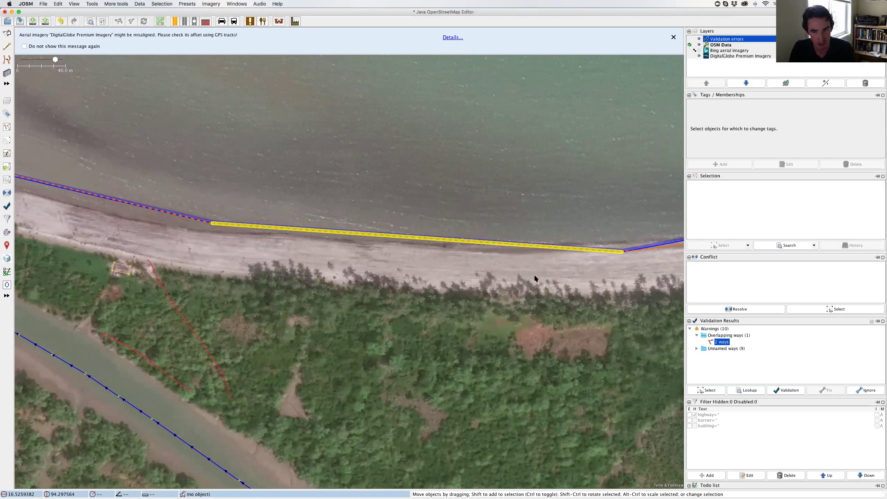
# Step: Review the highways listed under the unnamed ways warning, and collapse that group again
pyautogui.click(696, 348)
pyautogui.scroll(-1, 713, 350)
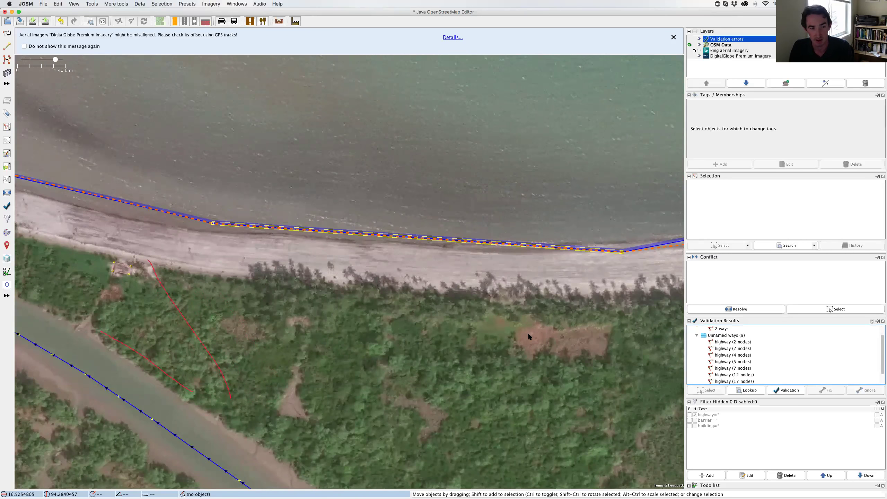
pyautogui.scroll(-3, 528, 333)
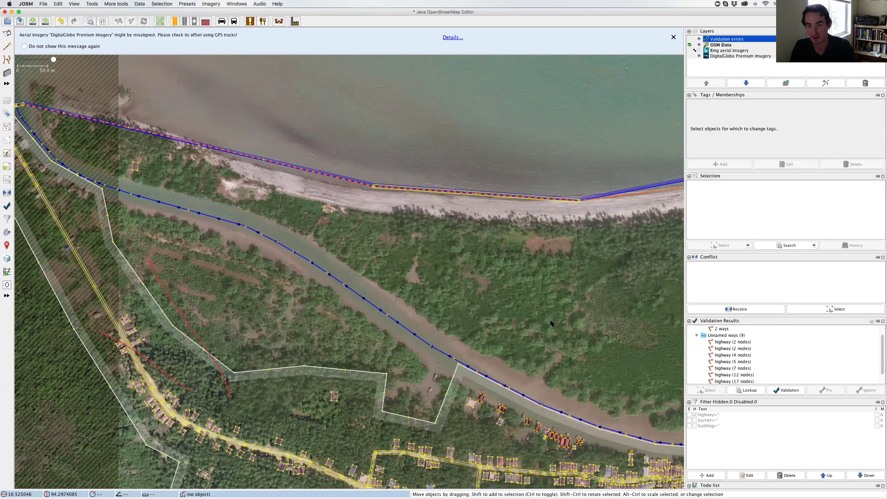
pyautogui.click(695, 336)
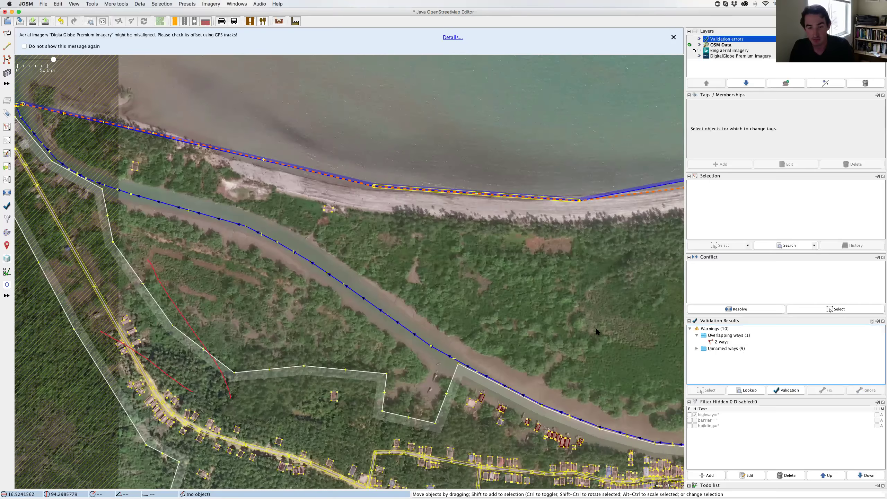
# Step: Move a building in the row north of the upper village road westward so that it overlaps its neighbour, and deselect it
pyautogui.scroll(-5, 504, 344)
pyautogui.scroll(-2, 489, 339)
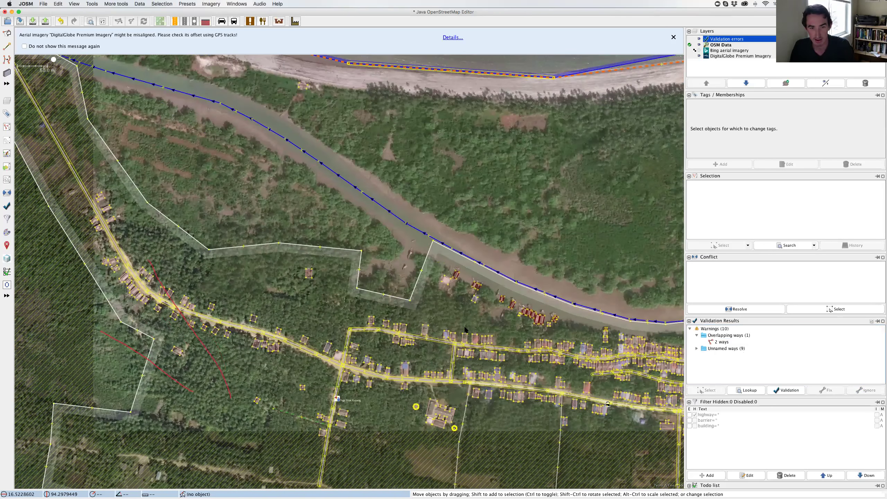
pyautogui.scroll(2, 450, 325)
pyautogui.moveTo(449, 322); pyautogui.dragTo(435, 320)
pyautogui.click(434, 320)
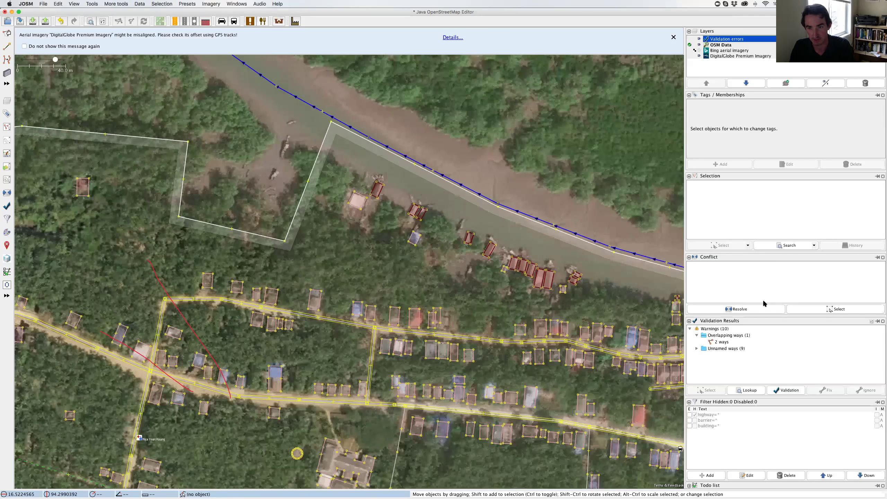
# Step: Run the validation again, expand the crossing buildings warning, and zoom to the problem with its two ways
pyautogui.click(781, 391)
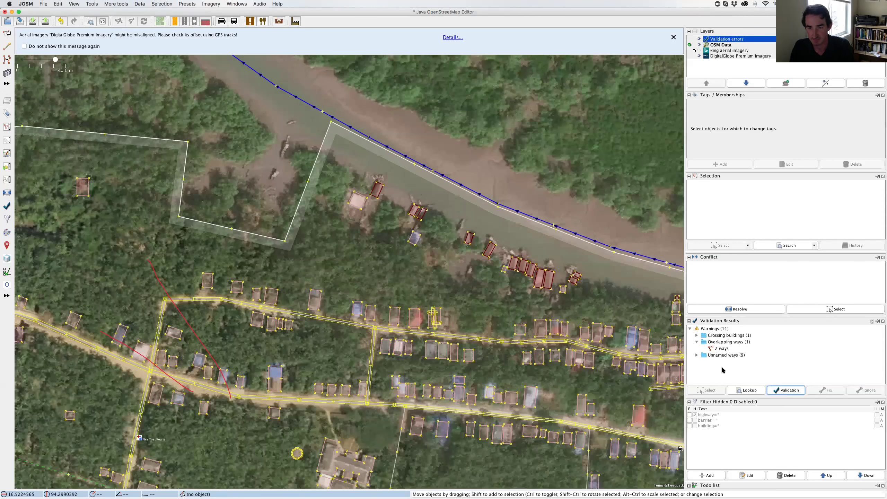
pyautogui.click(697, 335)
pyautogui.rightClick(720, 342)
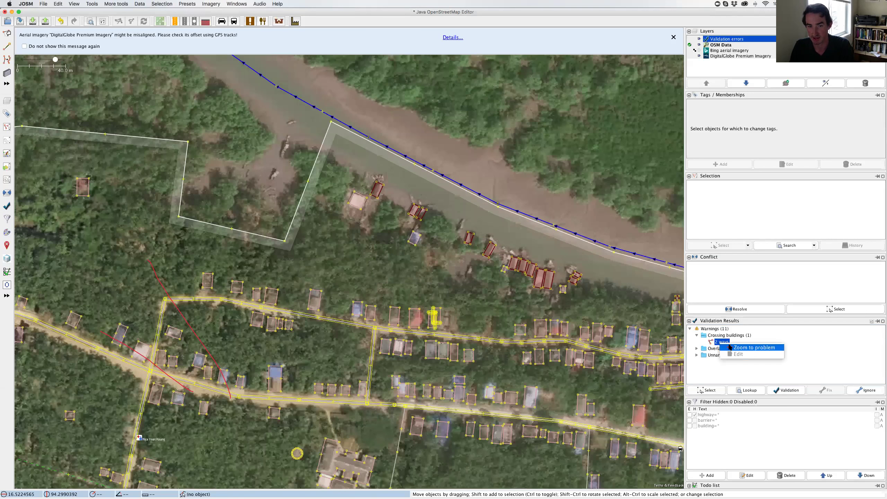
pyautogui.click(737, 347)
pyautogui.scroll(-1, 425, 294)
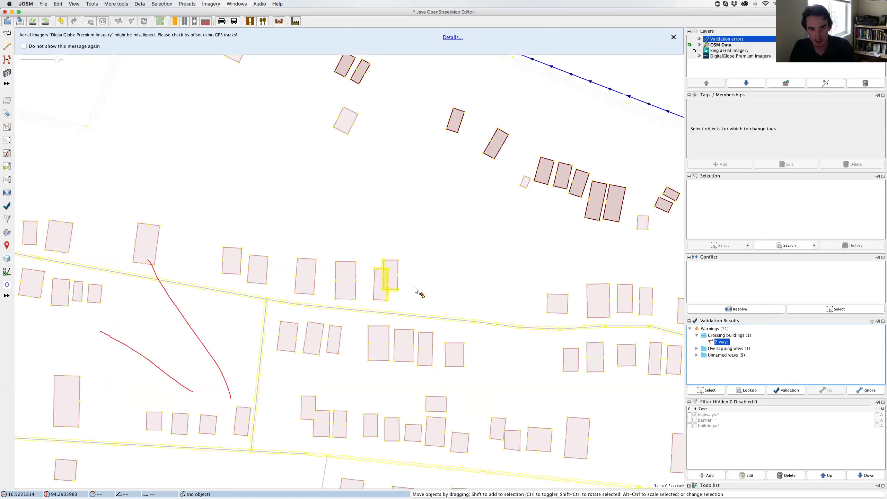
# Step: Move the overlapping building back east, clear of its neighbour, and deselect it
pyautogui.scroll(-1, 415, 293)
pyautogui.moveTo(416, 291); pyautogui.dragTo(420, 291)
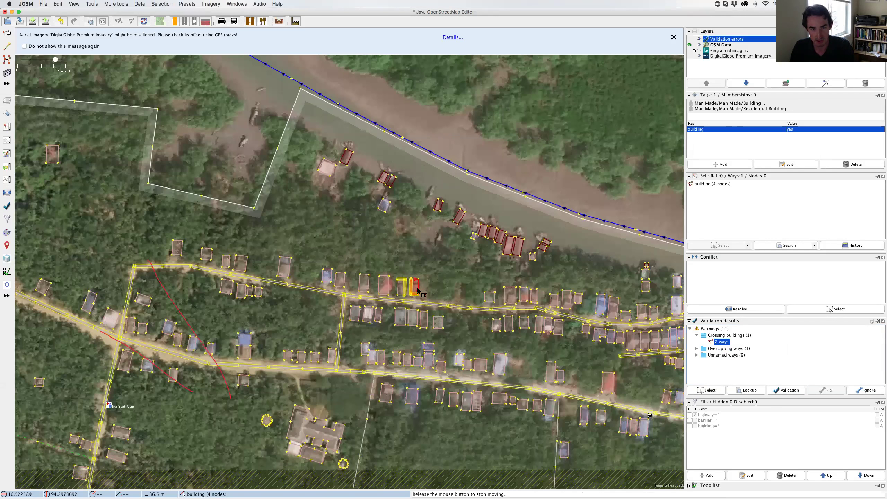
pyautogui.click(423, 280)
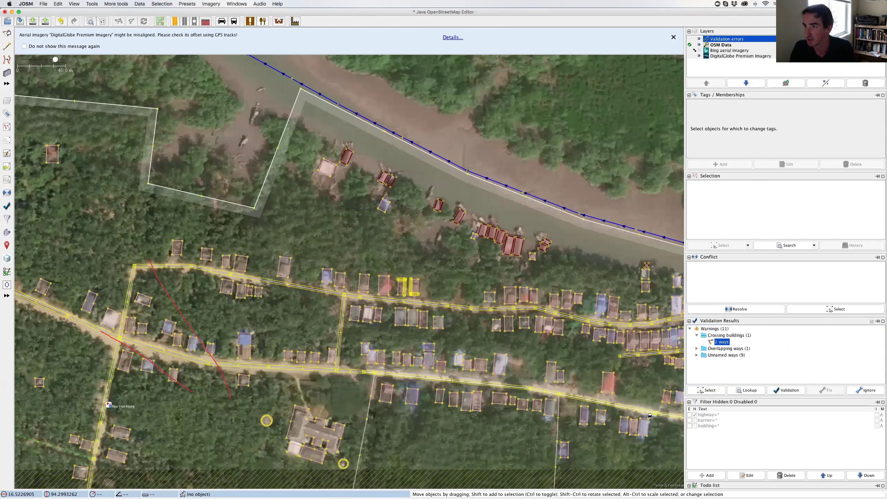
# Step: Select four buildings north of the upper village road, one just south of it, and two south of the main road, and clear the selection
pyautogui.moveTo(535, 282); pyautogui.dragTo(487, 219)
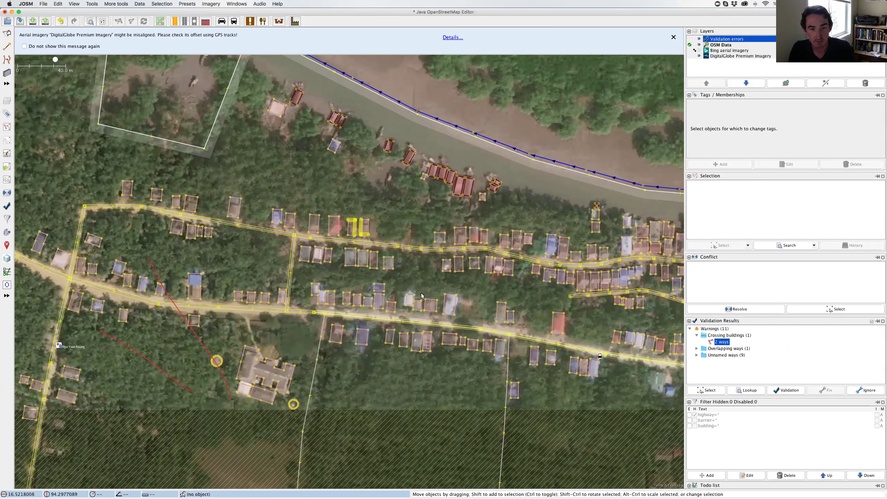
pyautogui.moveTo(412, 298); pyautogui.dragTo(406, 301)
pyautogui.click(436, 260)
pyautogui.click(440, 237)
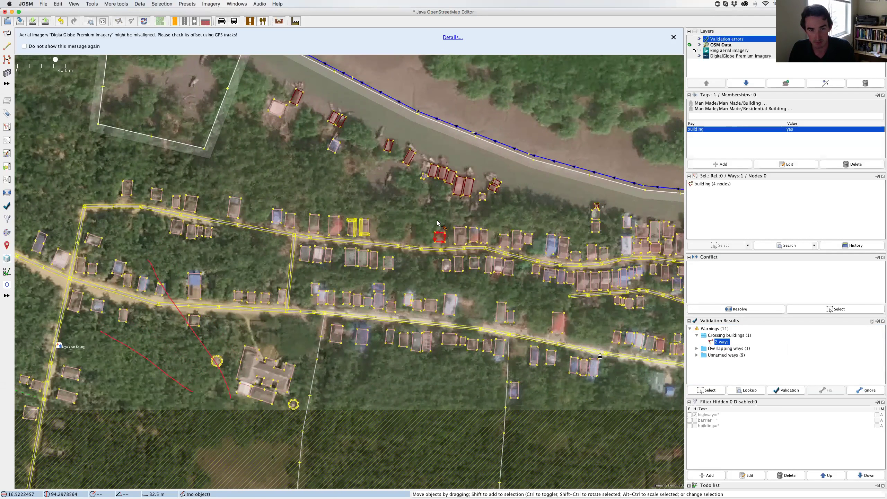
pyautogui.keyDown('shift'); pyautogui.click(503, 242); pyautogui.keyUp('shift')
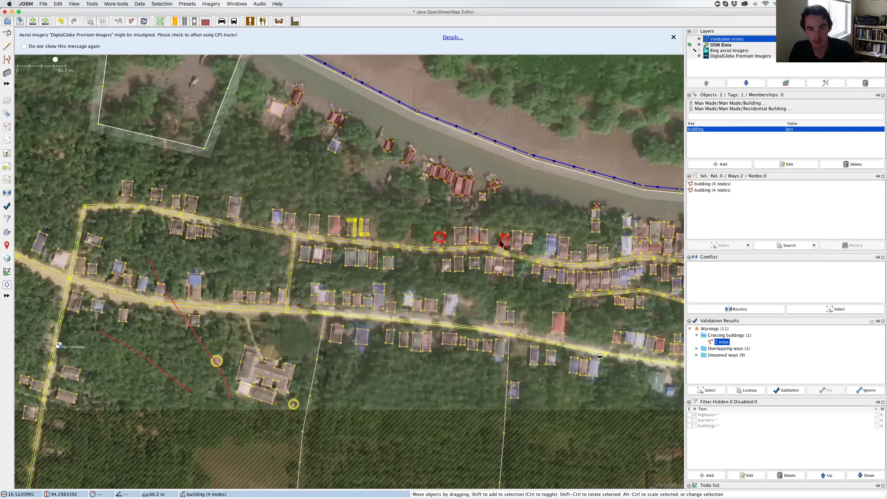
pyautogui.keyDown('shift'); pyautogui.click(528, 240); pyautogui.keyUp('shift')
pyautogui.keyDown('shift'); pyautogui.click(516, 241); pyautogui.keyUp('shift')
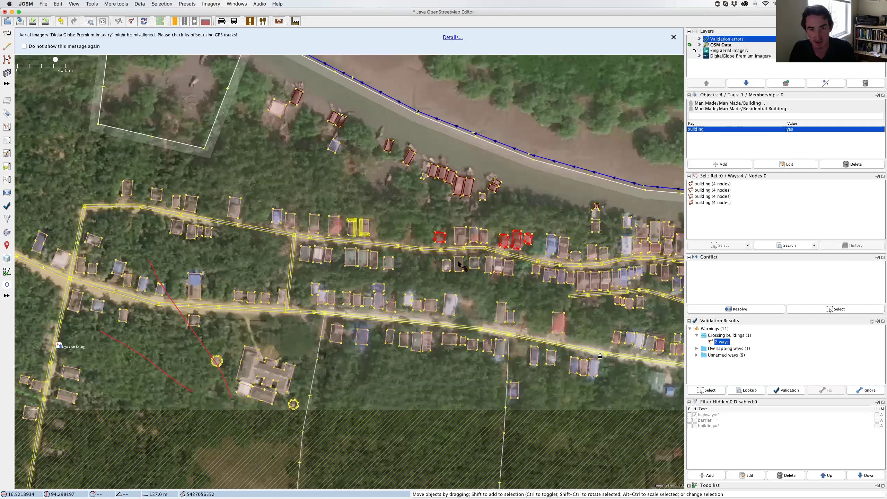
pyautogui.keyDown('shift'); pyautogui.click(447, 267); pyautogui.keyUp('shift')
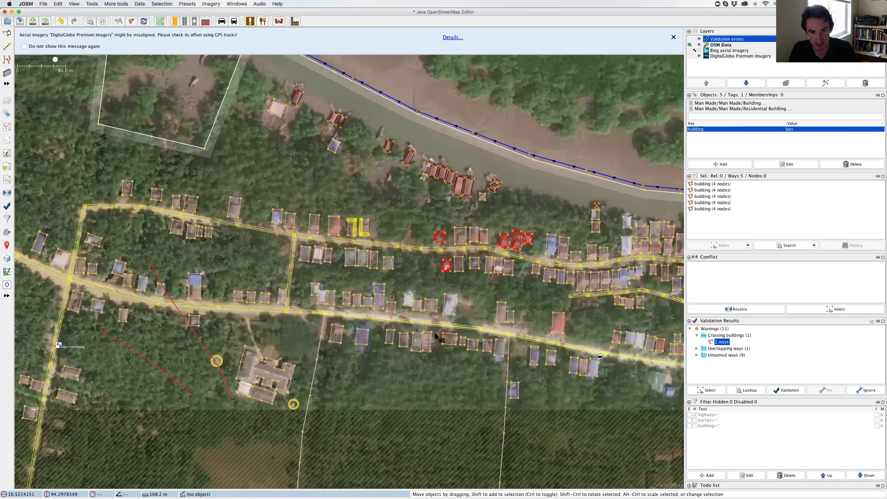
pyautogui.keyDown('shift'); pyautogui.click(428, 341); pyautogui.keyUp('shift')
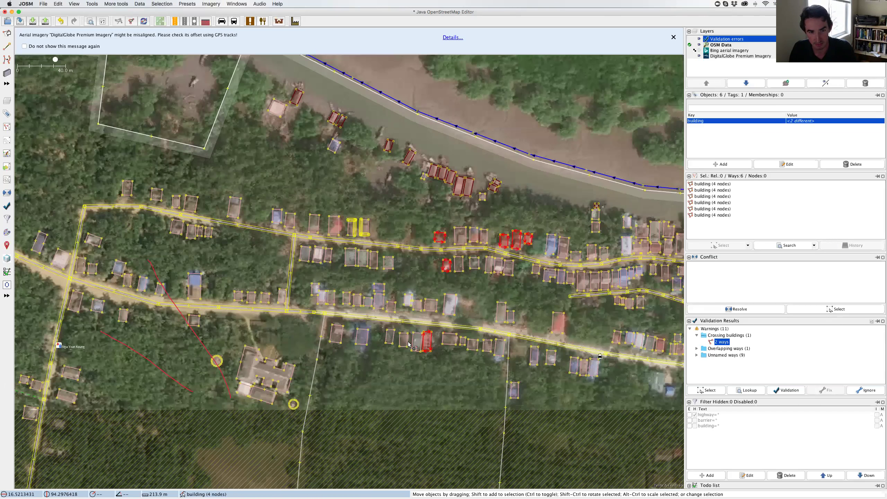
pyautogui.keyDown('shift'); pyautogui.click(395, 340); pyautogui.keyUp('shift')
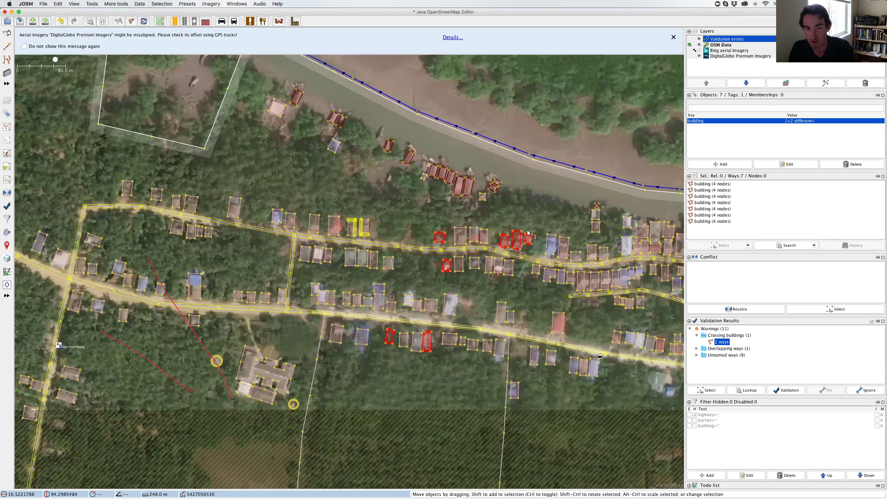
pyautogui.click(540, 243)
# Step: Select all objects in the data layer, look over the highlighted village and river, and clear the selection
pyautogui.moveTo(540, 234); pyautogui.dragTo(470, 231)
pyautogui.scroll(-2, 499, 221)
pyautogui.press('super+a')
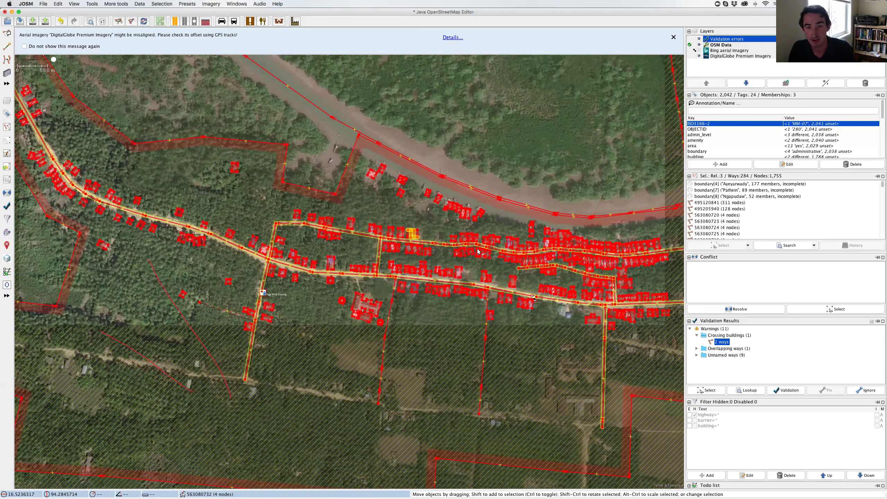
pyautogui.scroll(3, 470, 231)
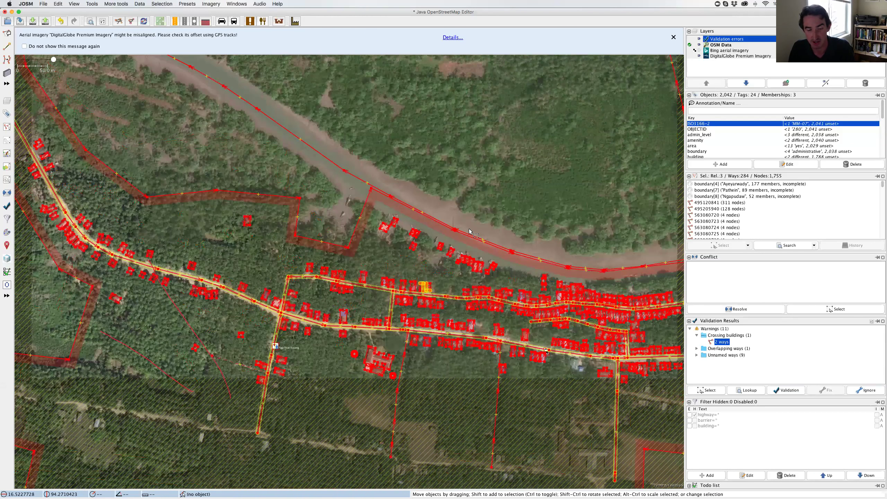
pyautogui.scroll(-2, 470, 232)
pyautogui.scroll(2, 456, 242)
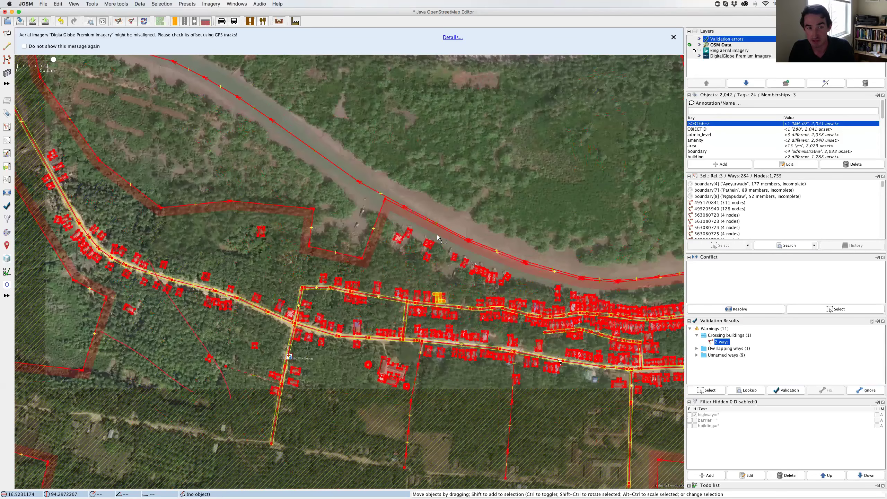
pyautogui.click(417, 276)
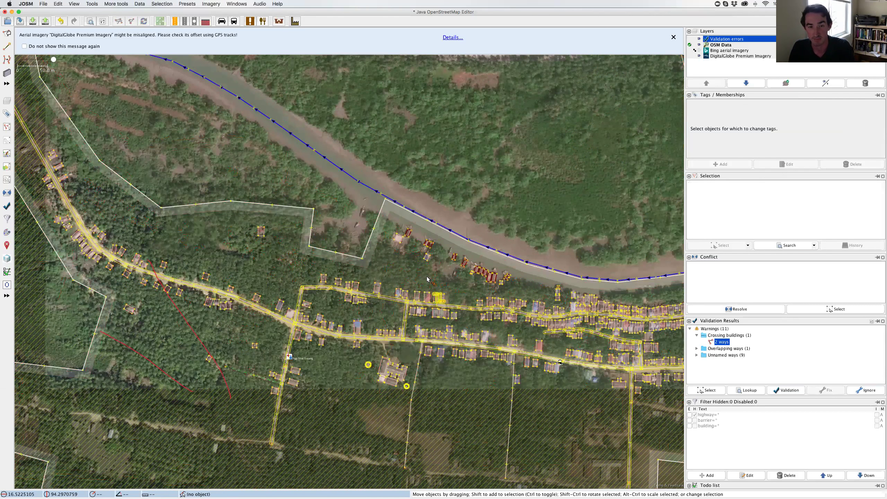
pyautogui.scroll(2, 457, 266)
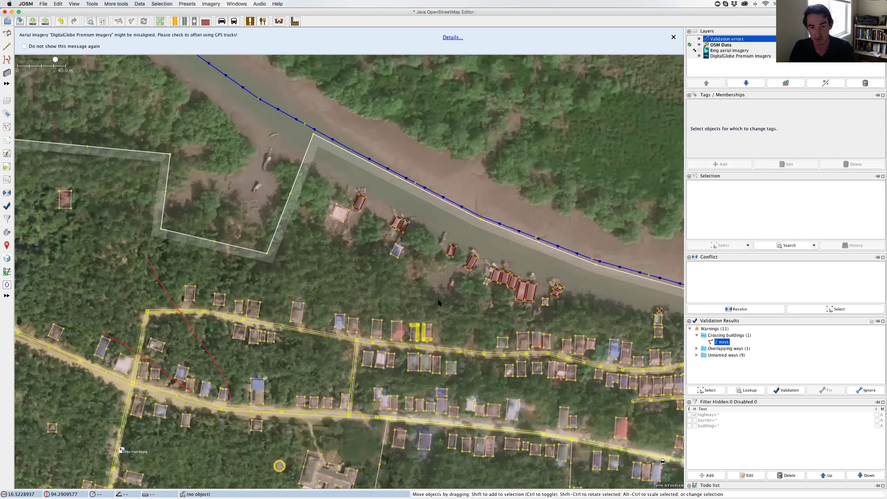
pyautogui.hscroll(3, 440, 296)
pyautogui.scroll(-2, 440, 297)
pyautogui.hscroll(7, 466, 306)
pyautogui.scroll(-3, 466, 305)
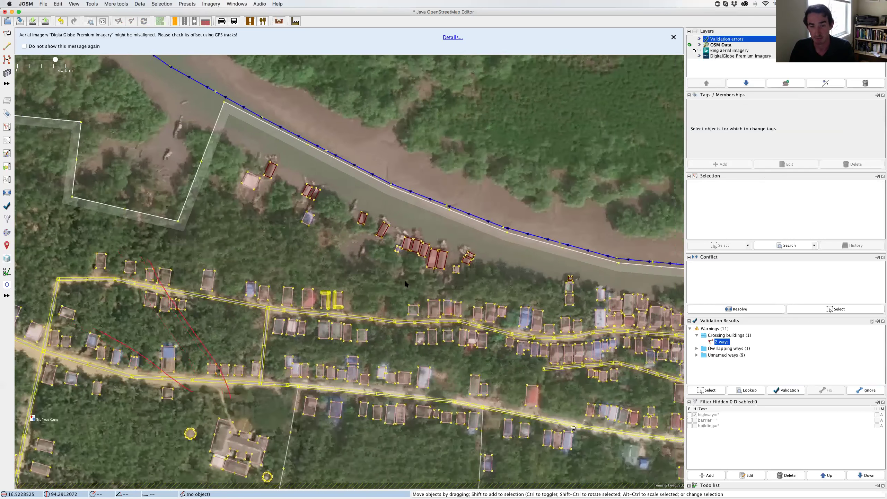
# Step: Select the row of seven buildings just north of the main road in the eastern part of the village
pyautogui.hscroll(5, 398, 279)
pyautogui.scroll(-2, 398, 279)
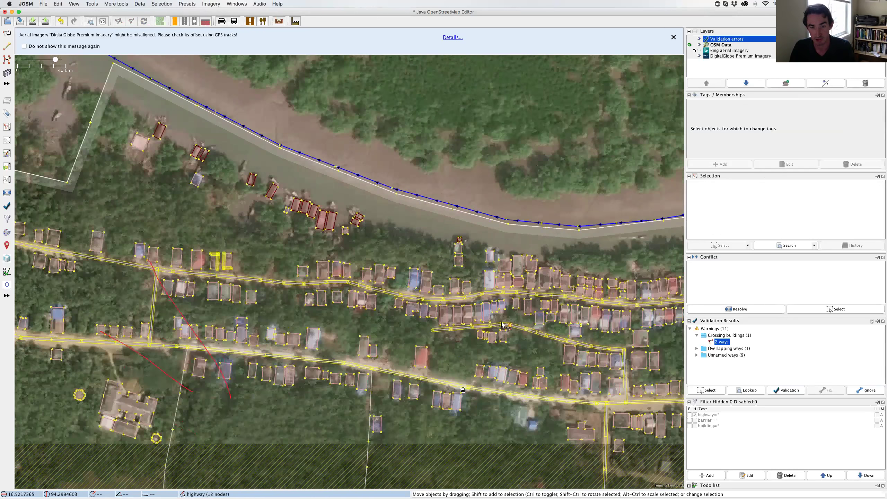
pyautogui.hscroll(4, 454, 332)
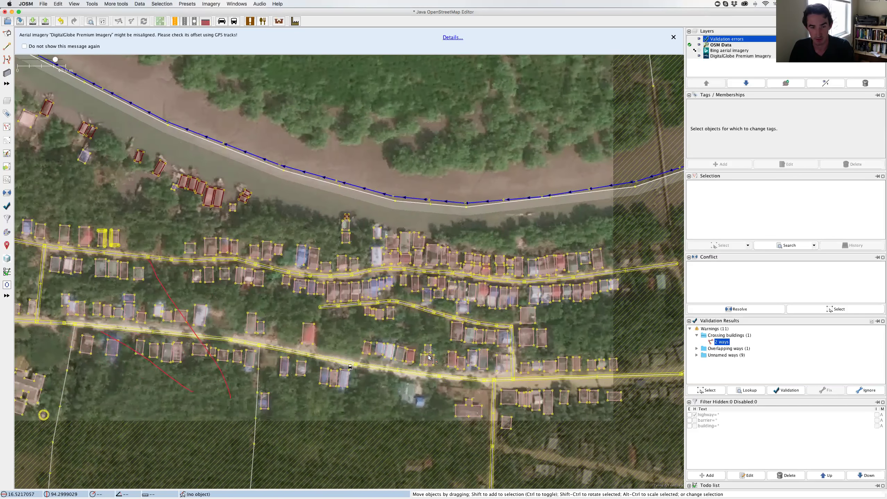
pyautogui.scroll(5, 407, 359)
pyautogui.scroll(-3, 375, 353)
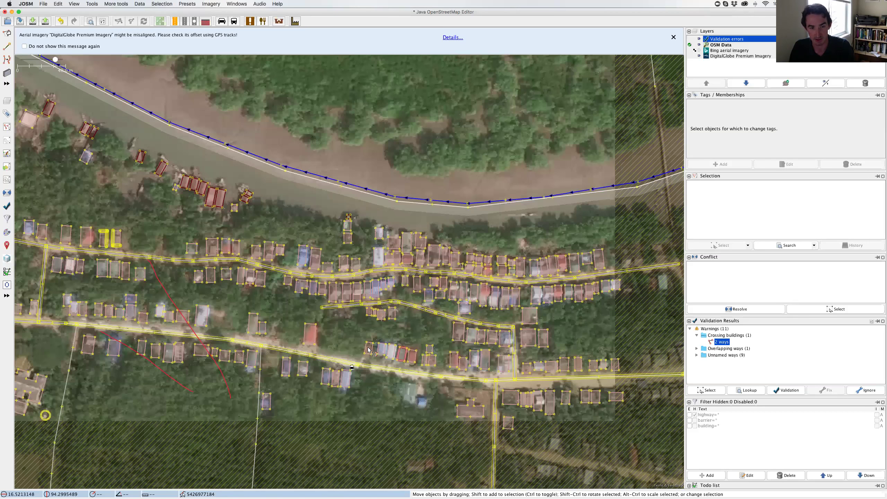
pyautogui.click(378, 353)
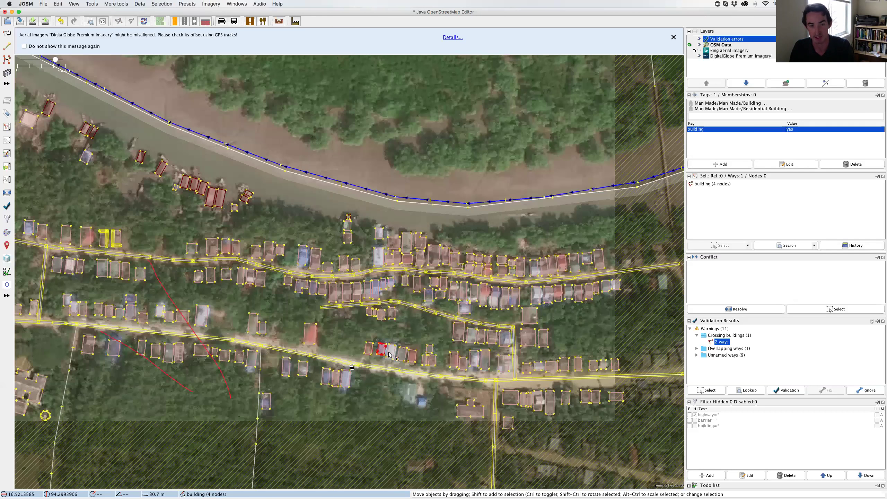
pyautogui.click(387, 338)
pyautogui.moveTo(388, 338)
pyautogui.mouseDown()
pyautogui.moveTo(365, 341)
pyautogui.moveTo(368, 363)
pyautogui.moveTo(434, 370)
pyautogui.moveTo(441, 358)
pyautogui.moveTo(424, 333)
pyautogui.mouseUp()
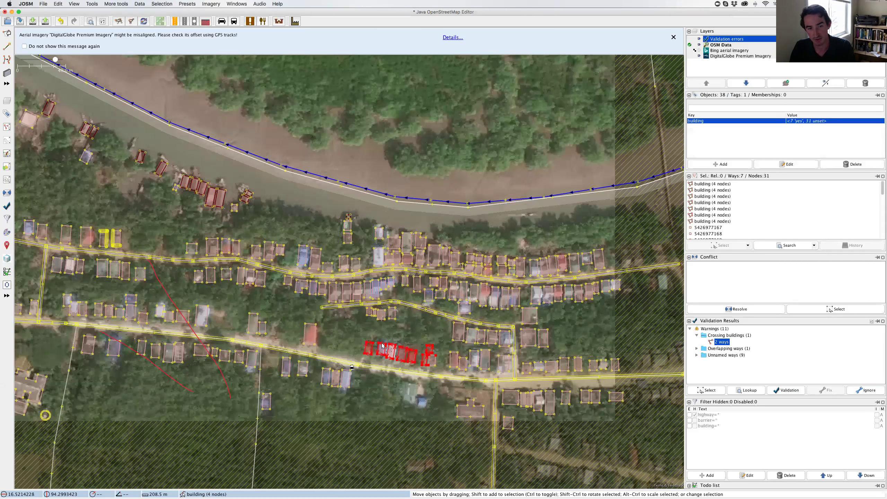
# Step: Try to square the seven selected buildings, remove their nodes from the selection, and clear the selection
pyautogui.press('q')
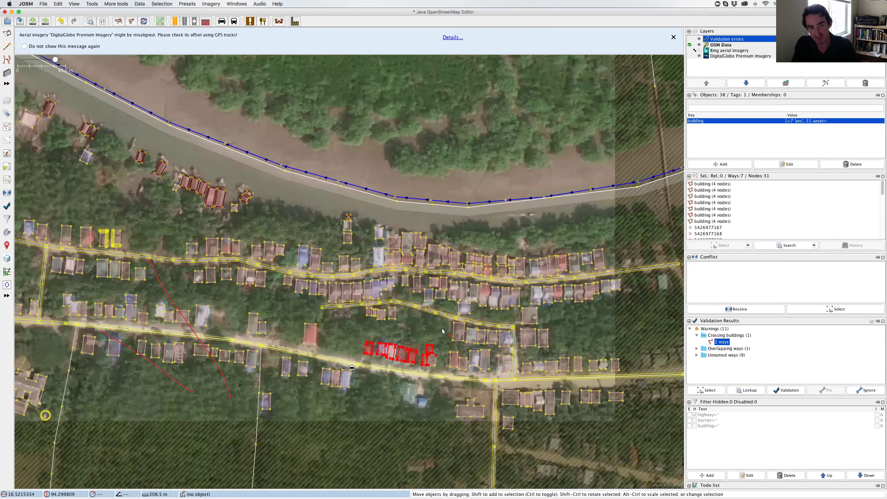
pyautogui.hotkey('shift', 'u')
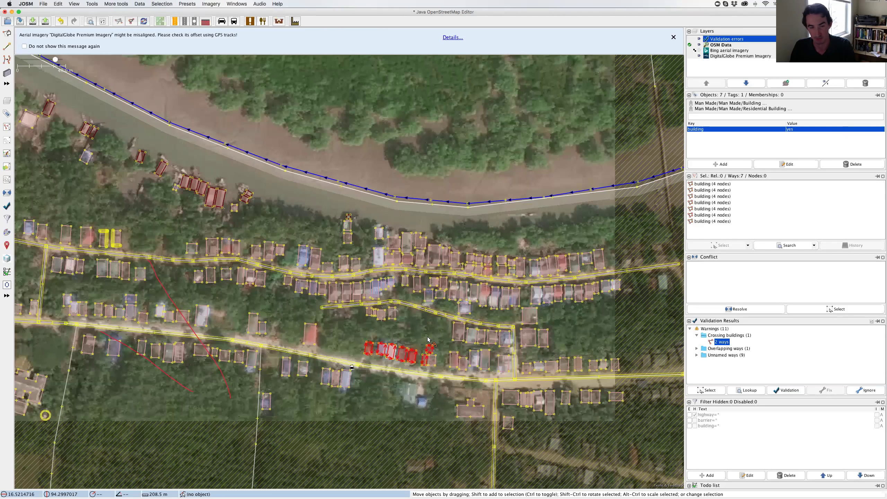
pyautogui.click(408, 340)
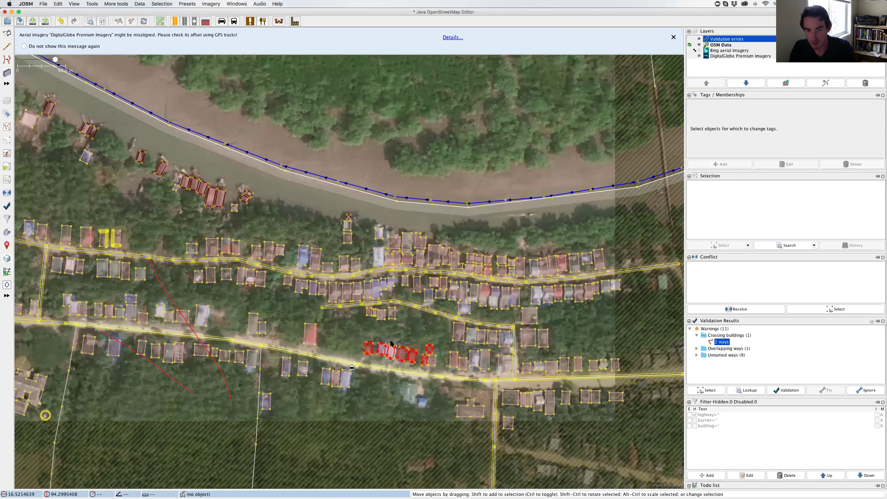
# Step: Upload the edits to OpenStreetMap in a new changeset, keeping the #hotosm-project-3808 comment and replacing the data source
pyautogui.scroll(4, 406, 315)
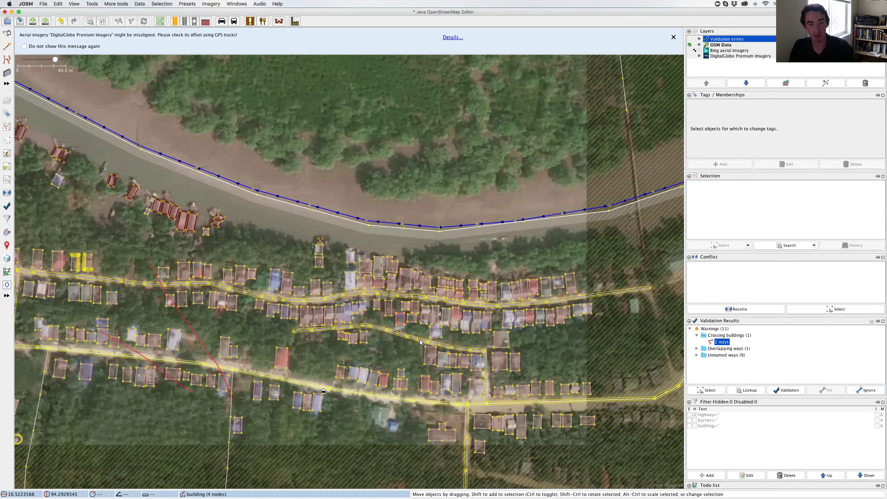
pyautogui.scroll(-3, 404, 336)
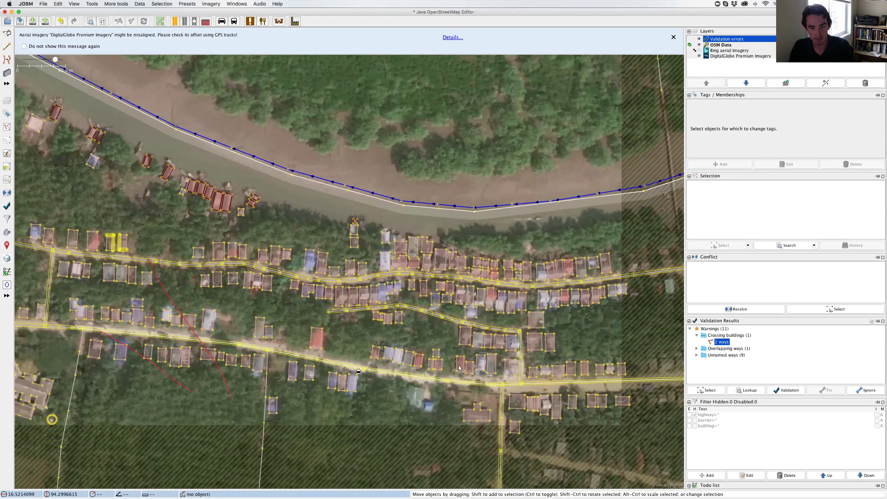
pyautogui.scroll(3, 412, 325)
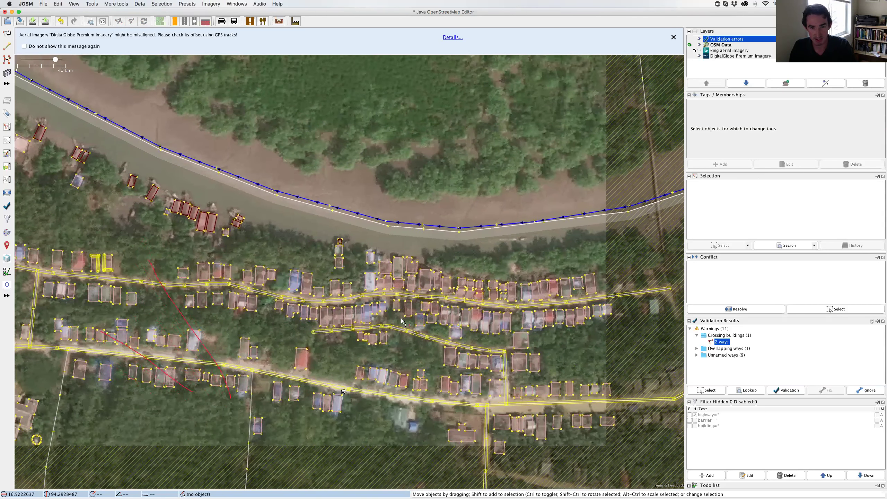
pyautogui.scroll(-3, 407, 330)
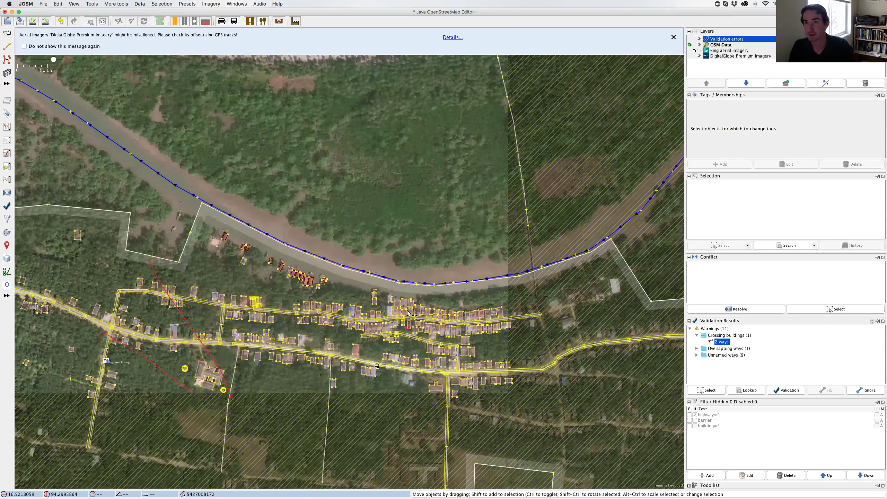
pyautogui.scroll(3, 328, 159)
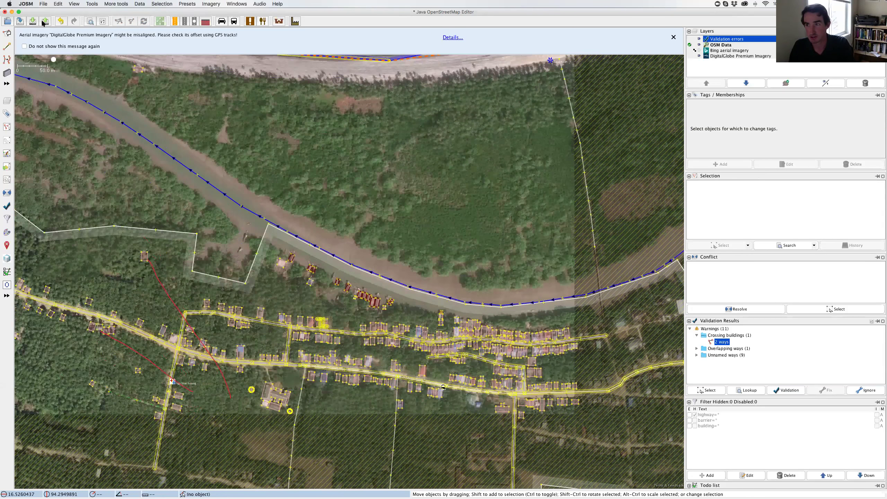
pyautogui.click(45, 21)
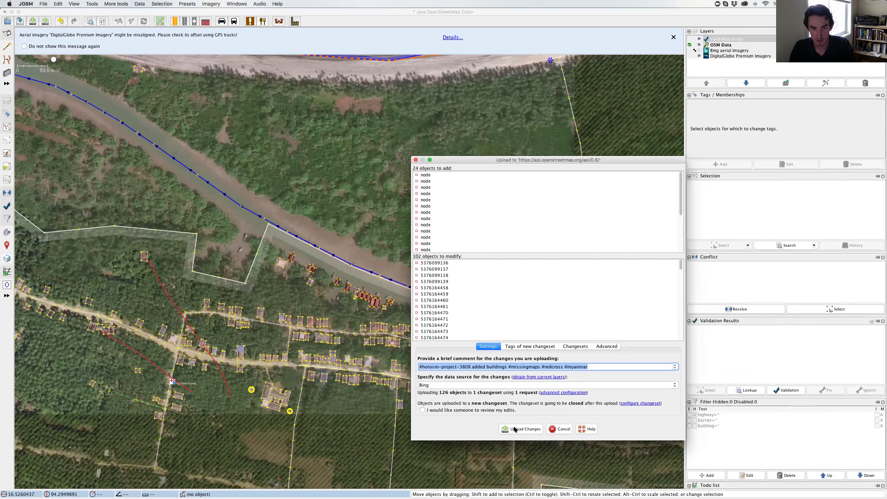
pyautogui.click(627, 386)
pyautogui.press('Down')
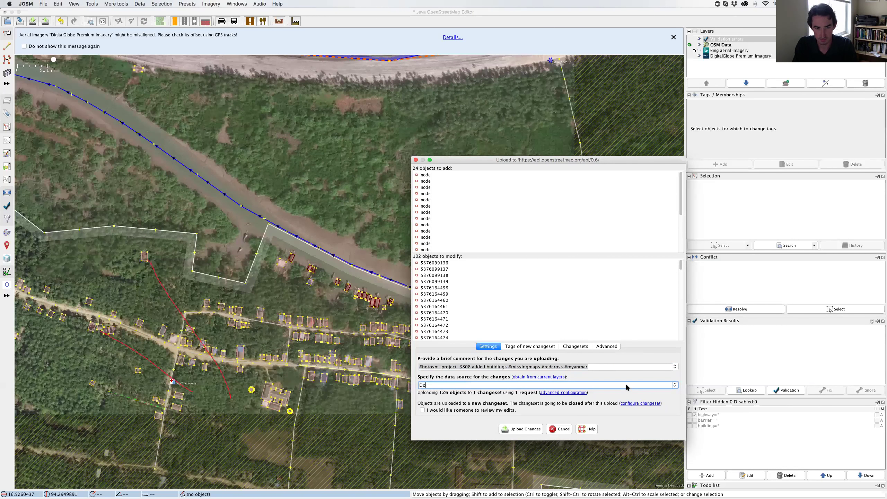
pyautogui.press('Tab')
pyautogui.click(517, 430)
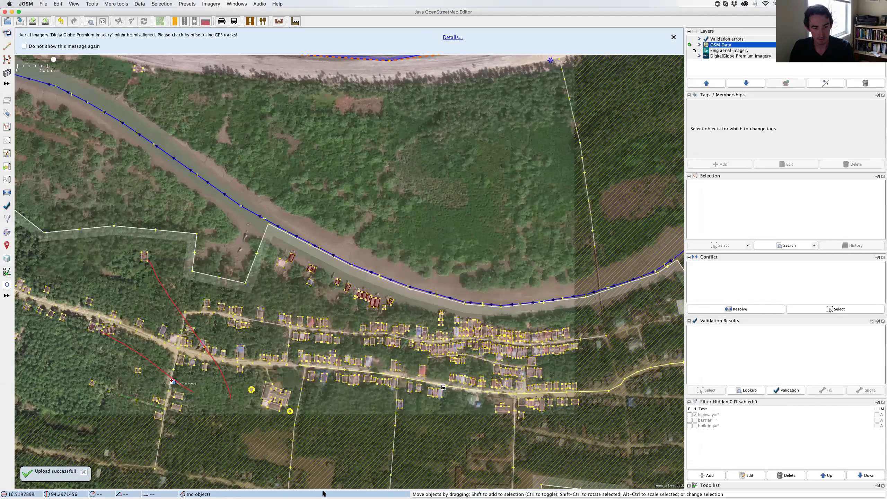
# Step: Switch to the HOT Tasking Manager in Chrome, activate the validation comment field, and look through the task's history for its mapper
pyautogui.click(323, 489)
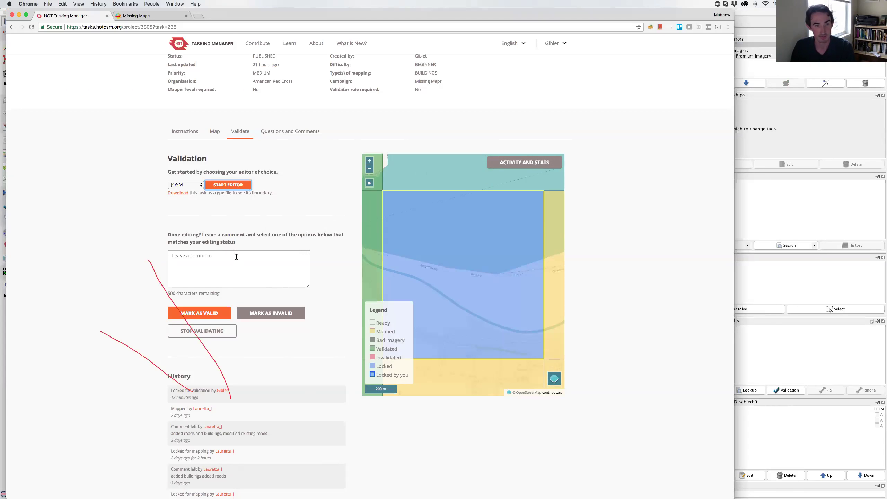
pyautogui.click(236, 259)
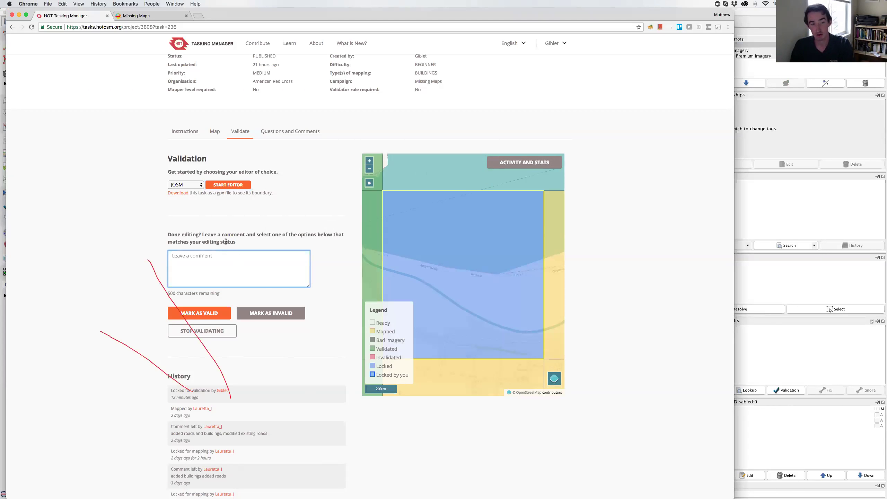
pyautogui.scroll(-1, 225, 244)
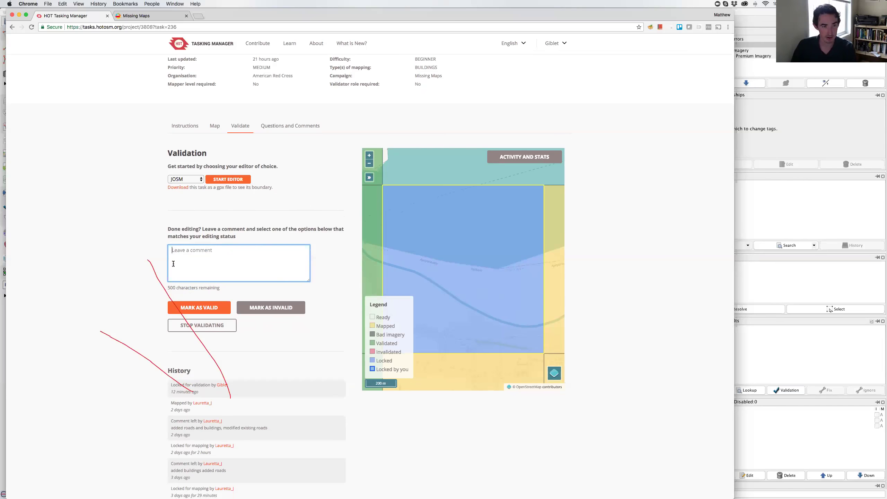
pyautogui.scroll(-2, 190, 297)
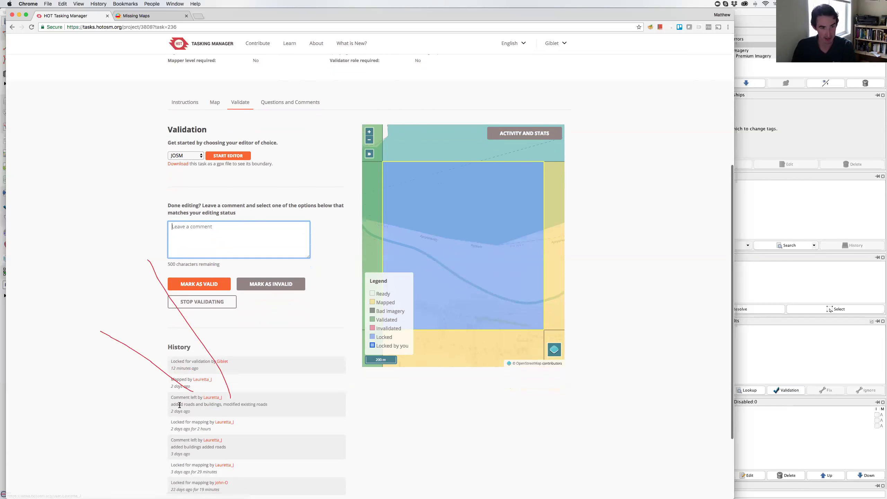
pyautogui.scroll(-1, 182, 407)
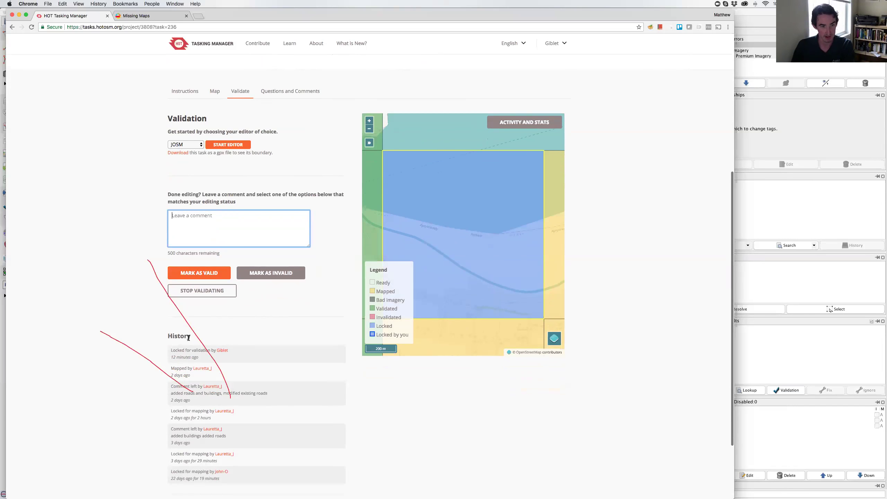
pyautogui.scroll(5, 206, 281)
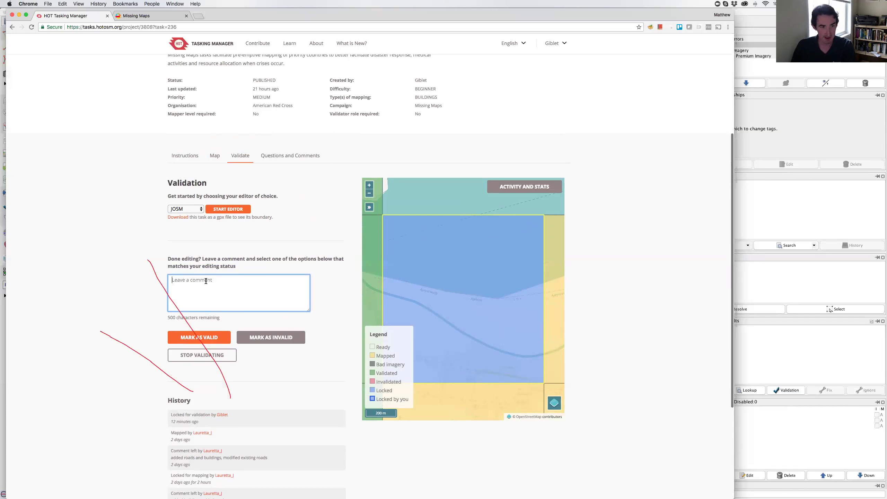
# Step: Write a validation comment that starts with "Hi", mentions the mapper's username, and thanks them for mapping
pyautogui.write('Hi @lau')
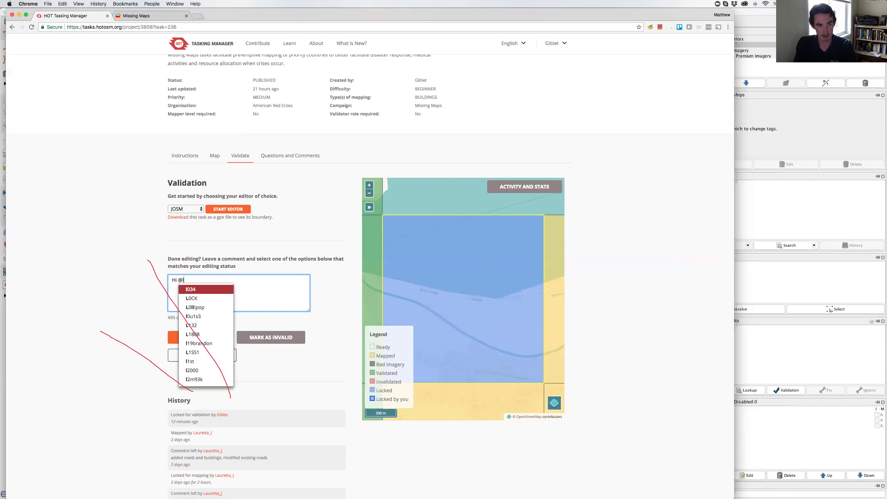
pyautogui.press('BackSpace')
pyautogui.press('BackSpace')
pyautogui.press('BackSpace')
pyautogui.write('Lauretta')
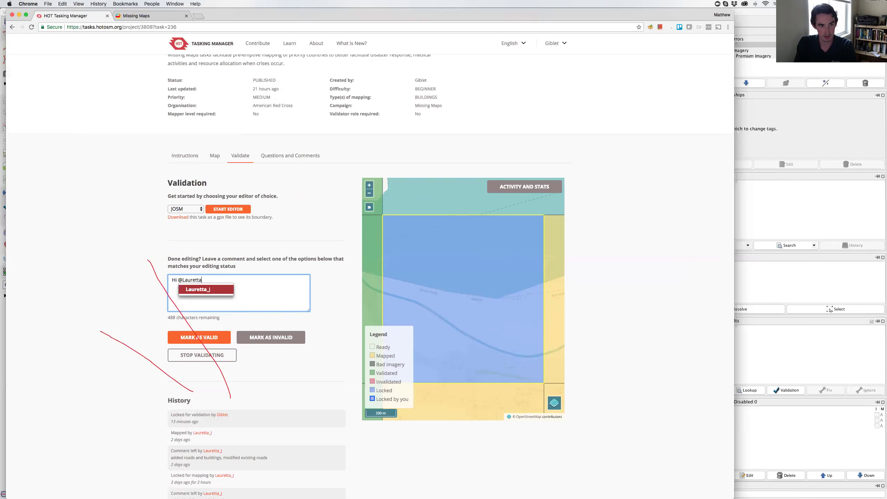
pyautogui.press('Return')
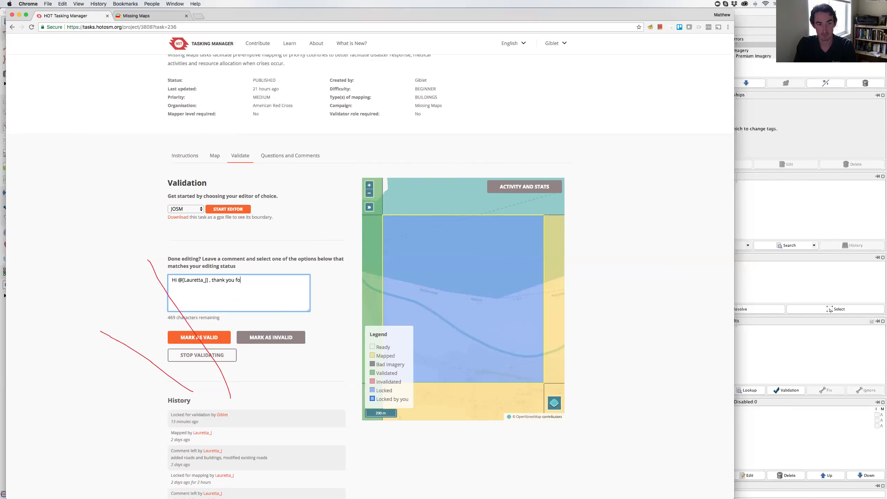
pyautogui.write('appi')
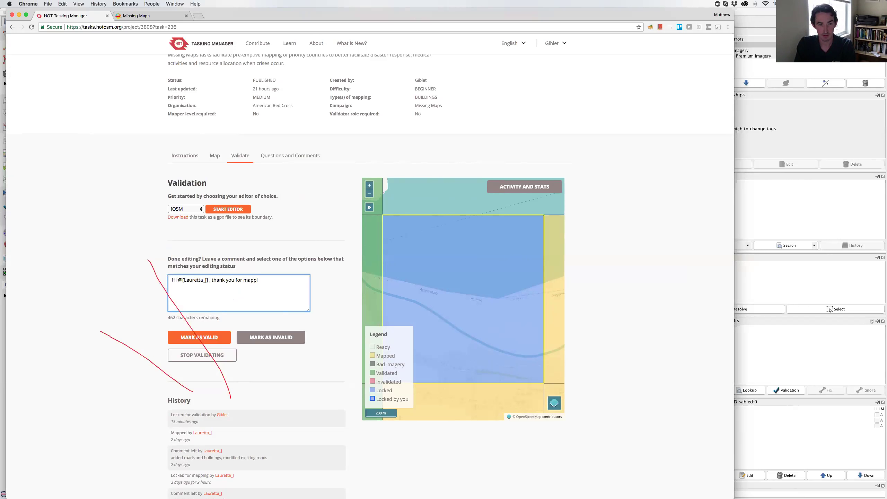
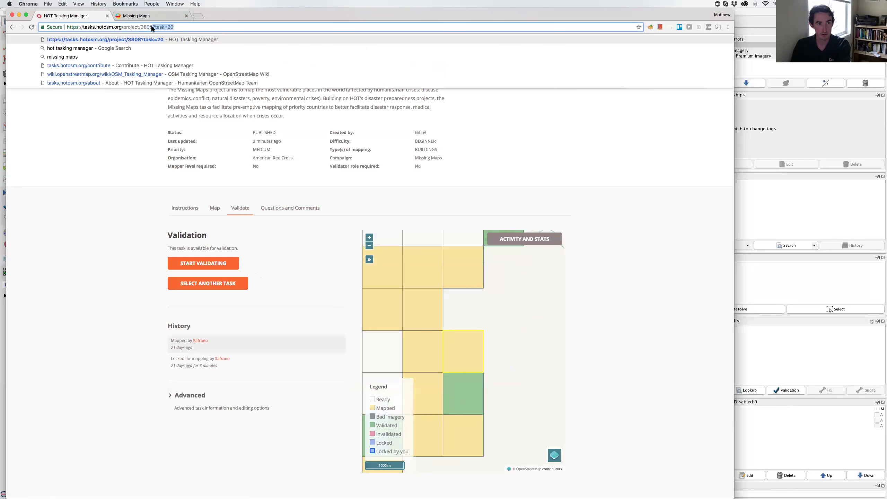
# Step: Load the main page of project 3808 without a specific task and show its validation options
pyautogui.press('Return')
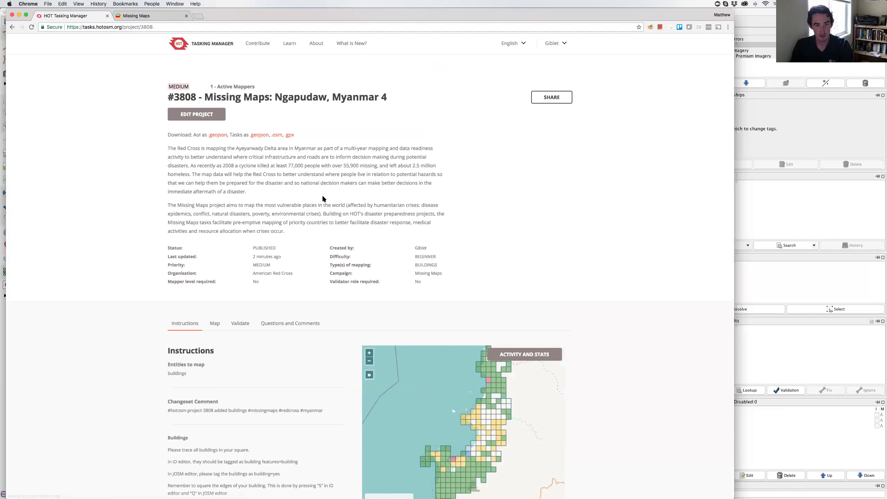
pyautogui.click(239, 323)
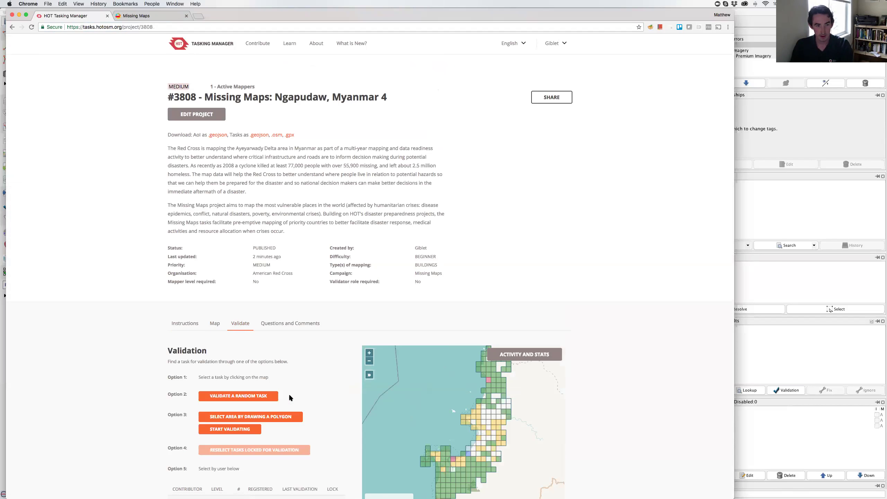
pyautogui.moveTo(456, 410); pyautogui.dragTo(436, 369)
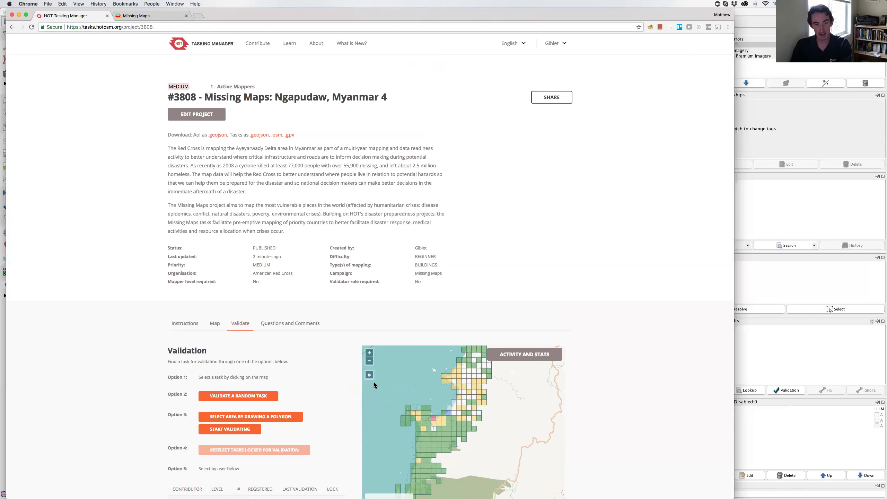
# Step: Select the four mapped tasks covering the coastal peninsula by drawing a polygon around them, and start validating them
pyautogui.click(279, 417)
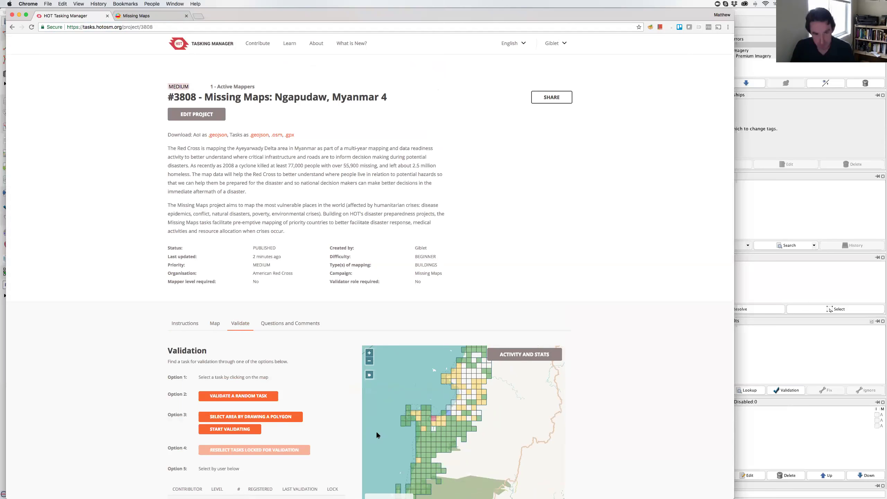
pyautogui.scroll(-1, 619, 442)
pyautogui.scroll(-5, 628, 441)
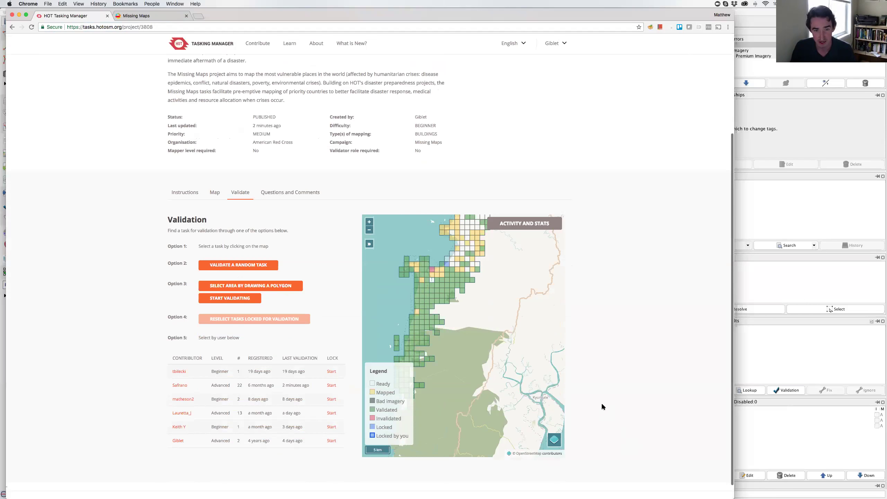
pyautogui.scroll(3, 481, 274)
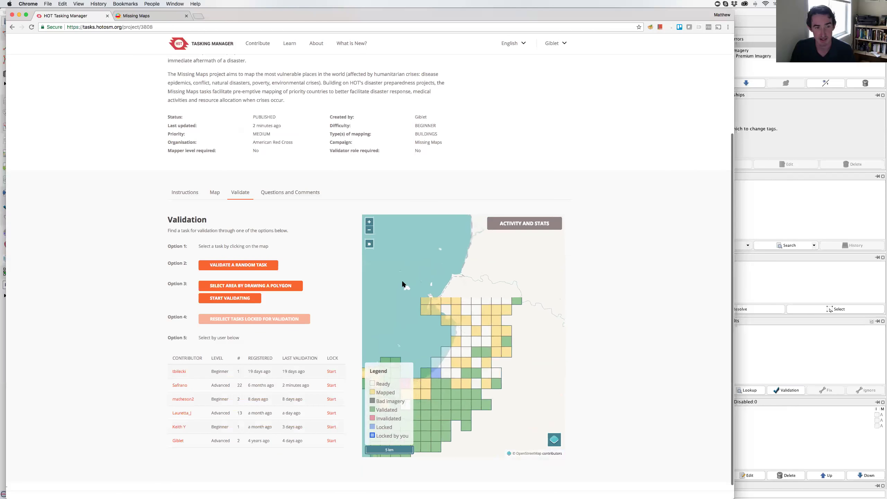
pyautogui.scroll(2, 430, 311)
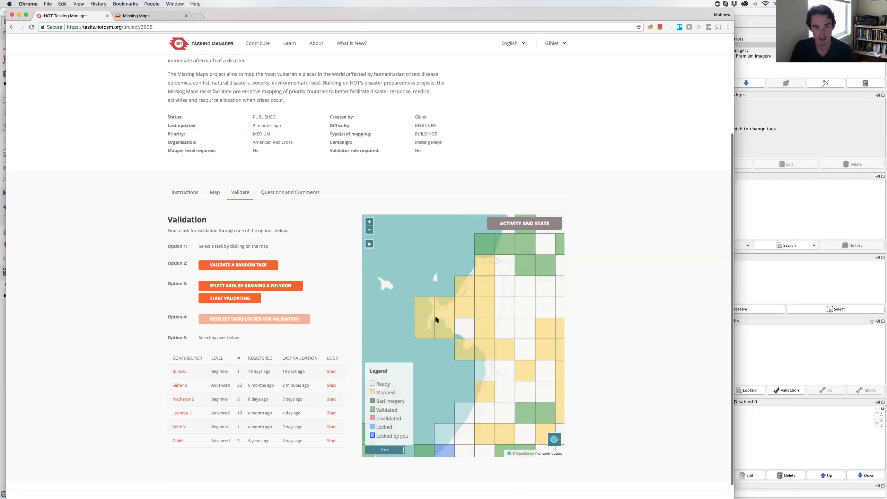
pyautogui.scroll(-2, 435, 318)
pyautogui.scroll(2, 435, 318)
pyautogui.click(264, 287)
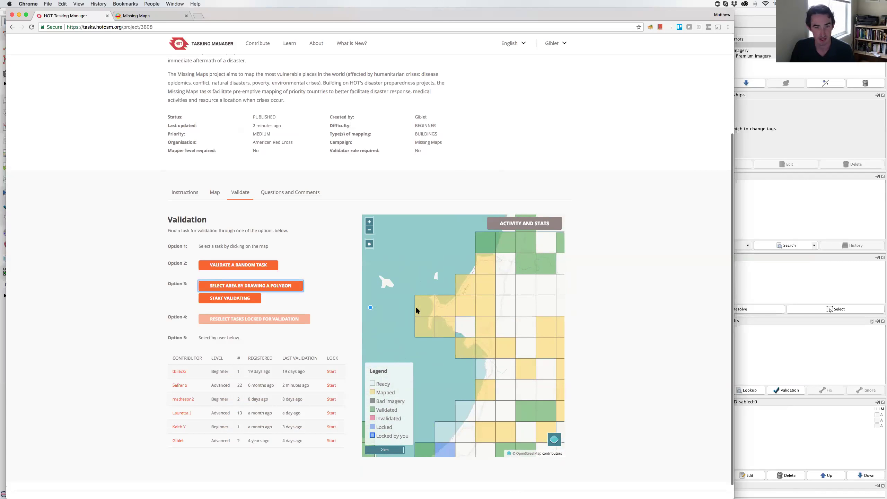
pyautogui.click(426, 302)
pyautogui.click(424, 324)
pyautogui.click(446, 330)
pyautogui.click(426, 303)
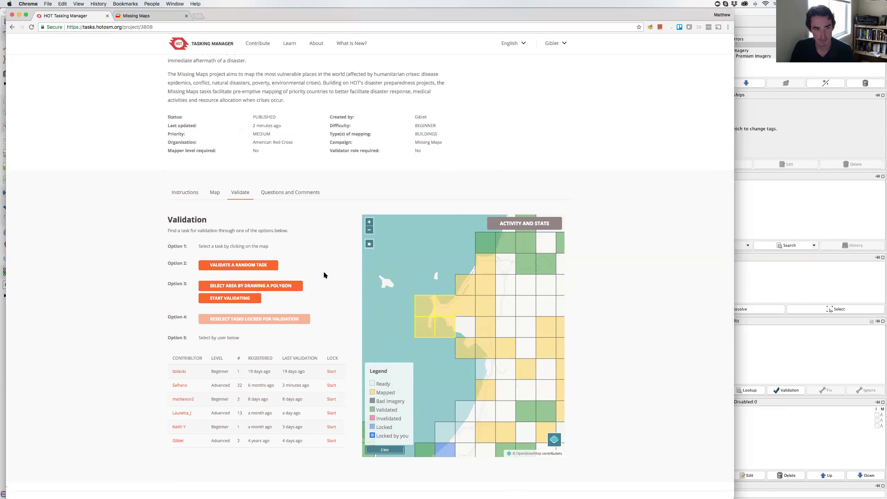
pyautogui.click(247, 299)
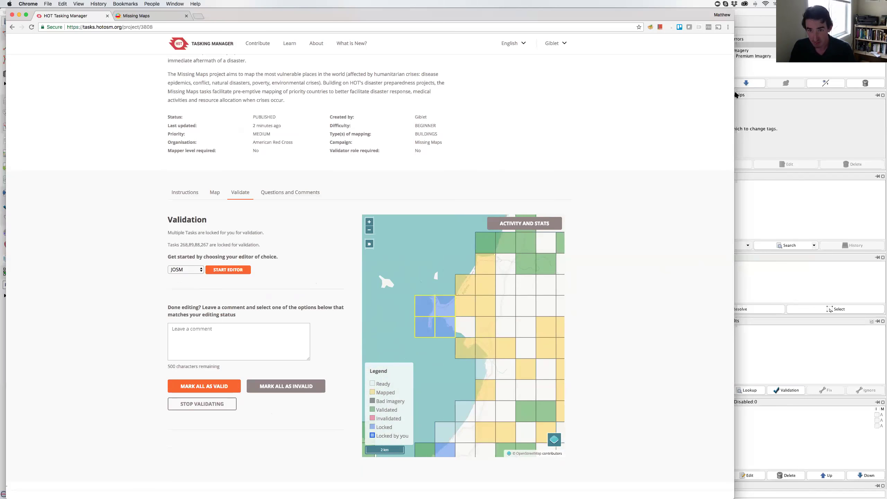
# Step: Switch to JOSM and delete the old layers, including the Bing aerial imagery, keeping only DigitalGlobe Premium Imagery
pyautogui.click(802, 214)
pyautogui.rightClick(721, 45)
pyautogui.click(728, 65)
pyautogui.rightClick(716, 41)
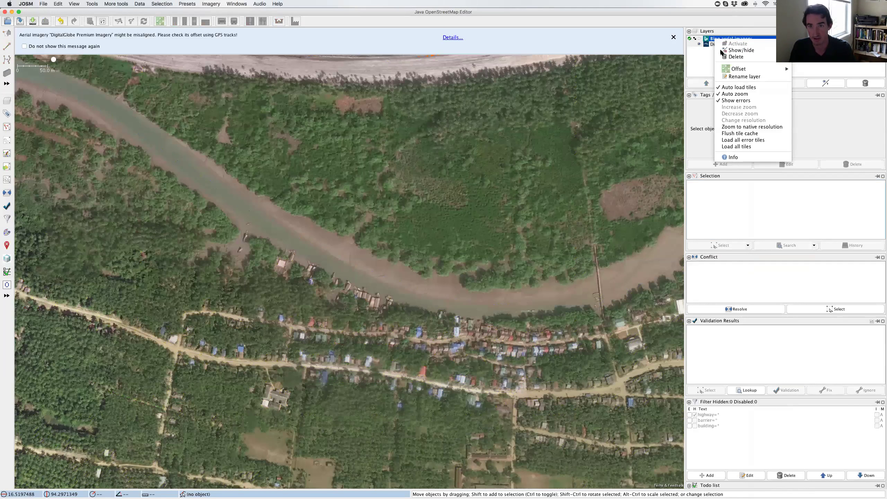
pyautogui.click(718, 47)
# Step: Switch to the Tasking Manager in Chrome and open the locked tasks in the JOSM editor
pyautogui.moveTo(504, 494)
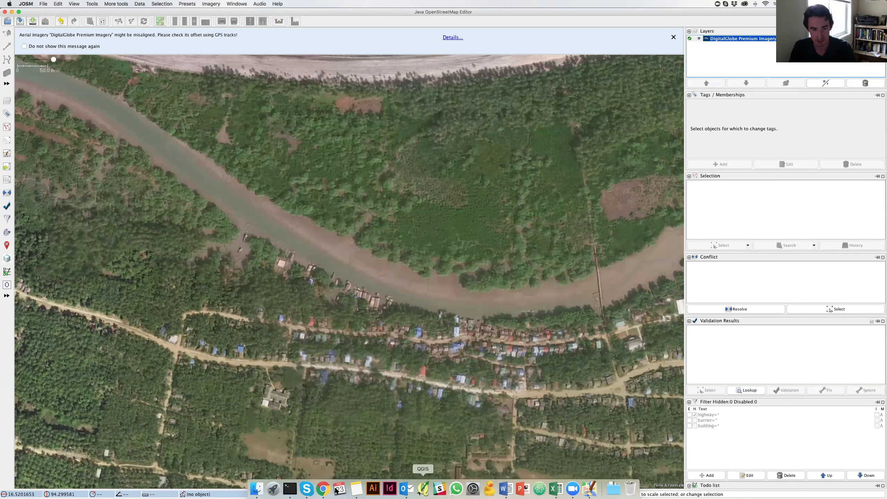
pyautogui.click(322, 489)
pyautogui.click(229, 274)
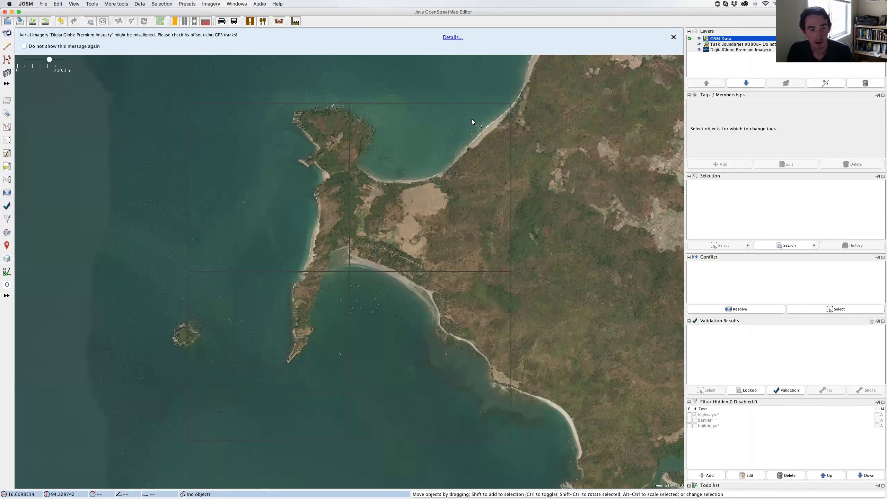
# Step: Activate the OSM Data layer and download the OpenStreetMap data for the area of the locked tasks
pyautogui.click(712, 39)
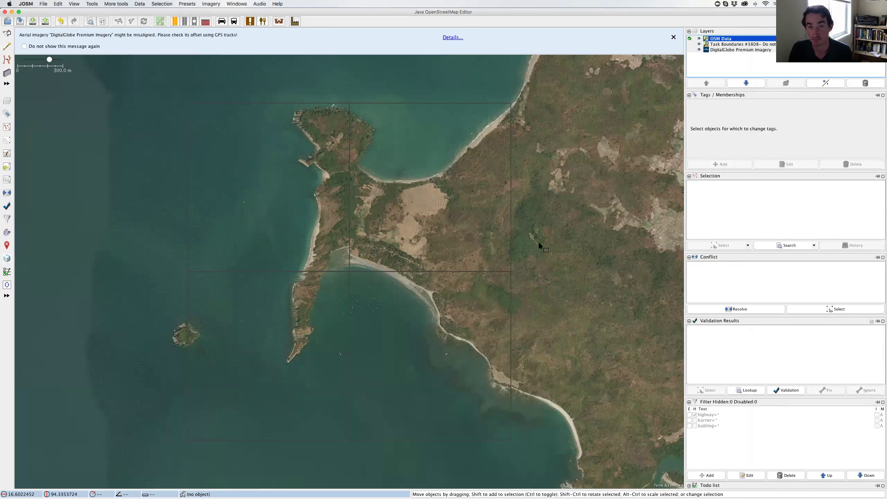
pyautogui.click(733, 45)
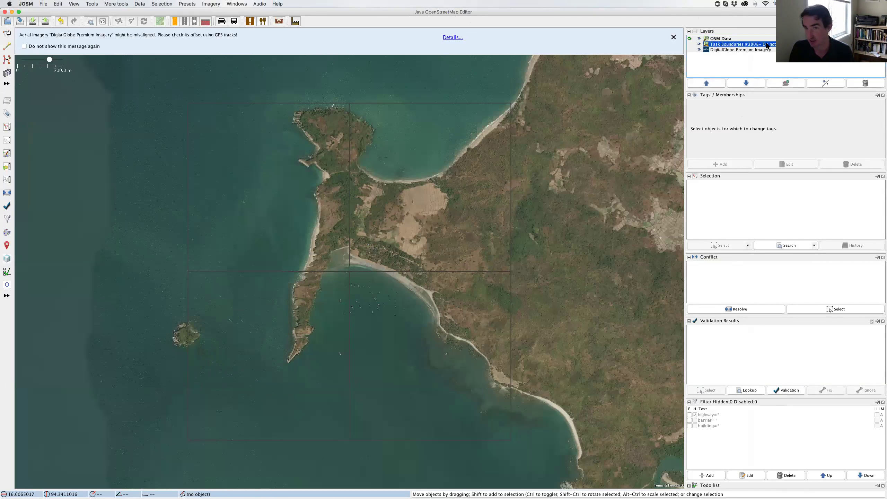
pyautogui.click(713, 39)
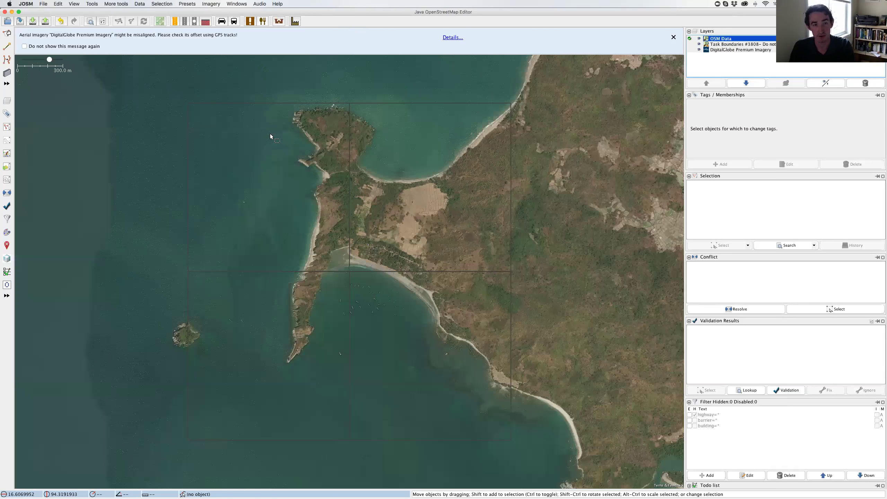
pyautogui.click(33, 22)
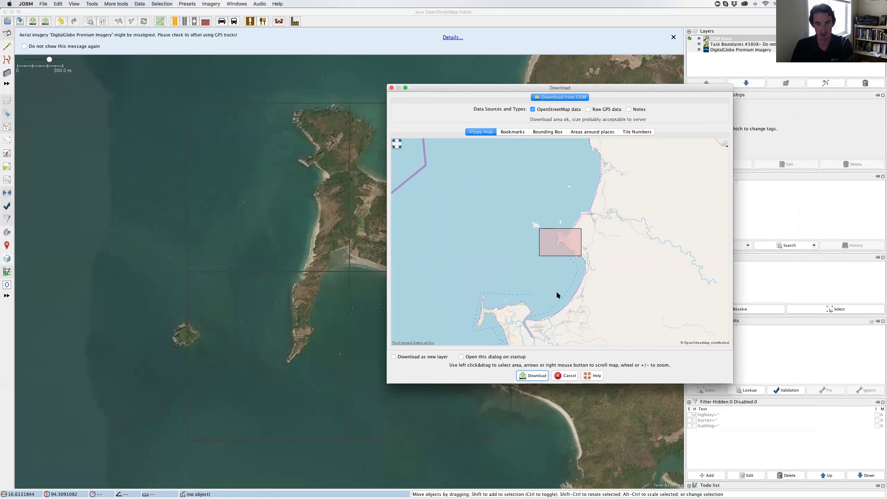
pyautogui.click(543, 375)
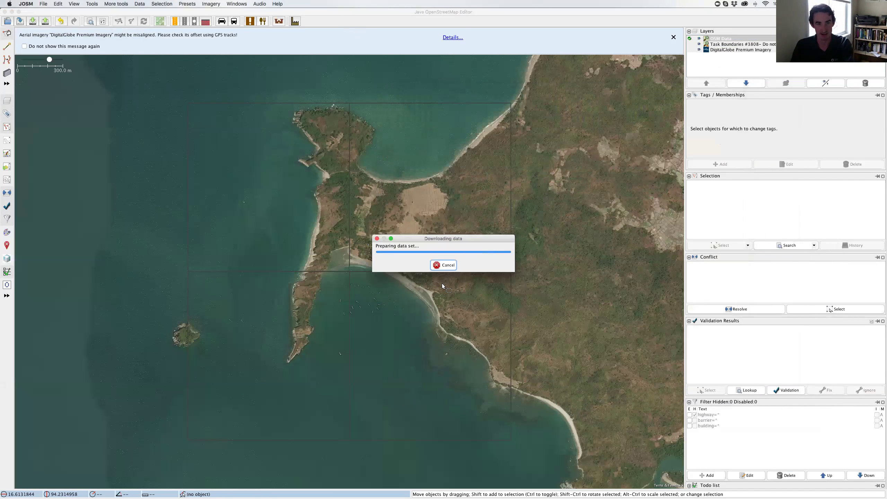
# Step: Examine the mapped coastline, paths and village buildings across the southern and western parts of the peninsula
pyautogui.scroll(2, 402, 268)
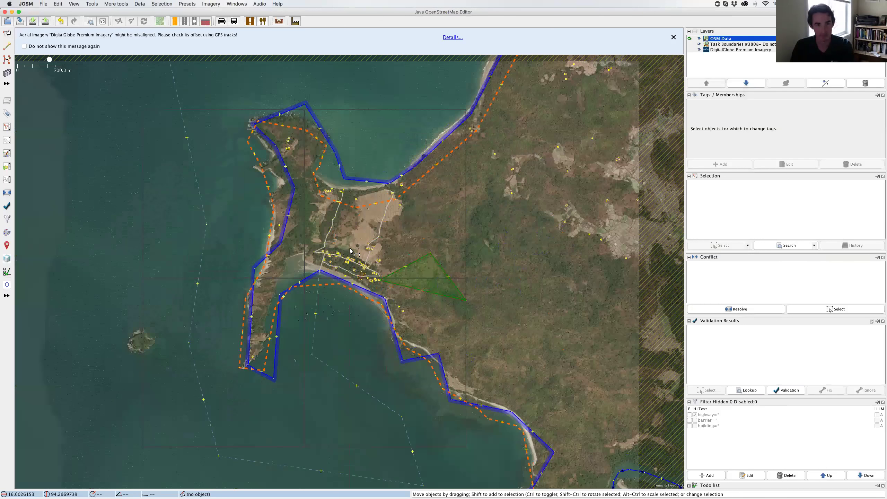
pyautogui.scroll(2, 338, 268)
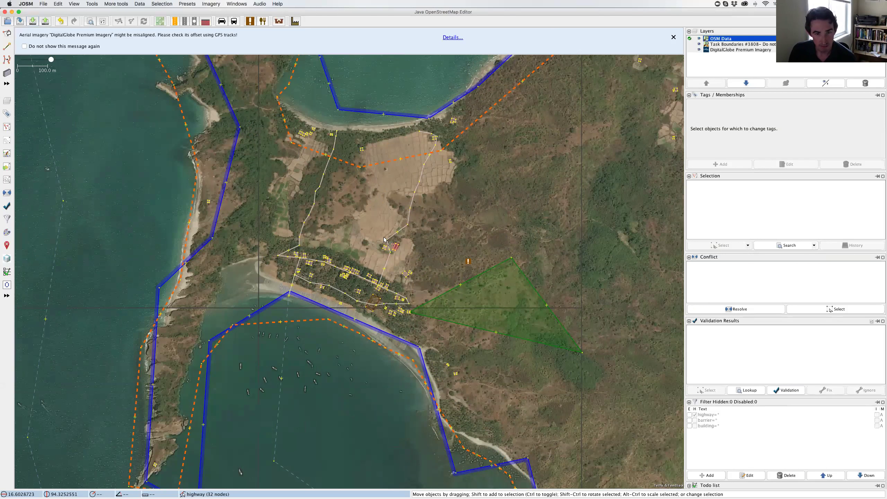
pyautogui.hscroll(-5, 382, 239)
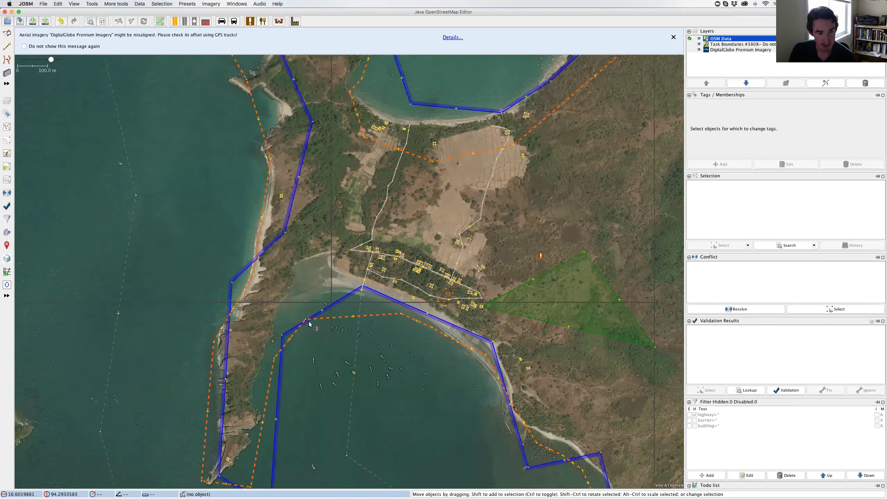
pyautogui.scroll(-4, 266, 384)
pyautogui.scroll(-4, 266, 301)
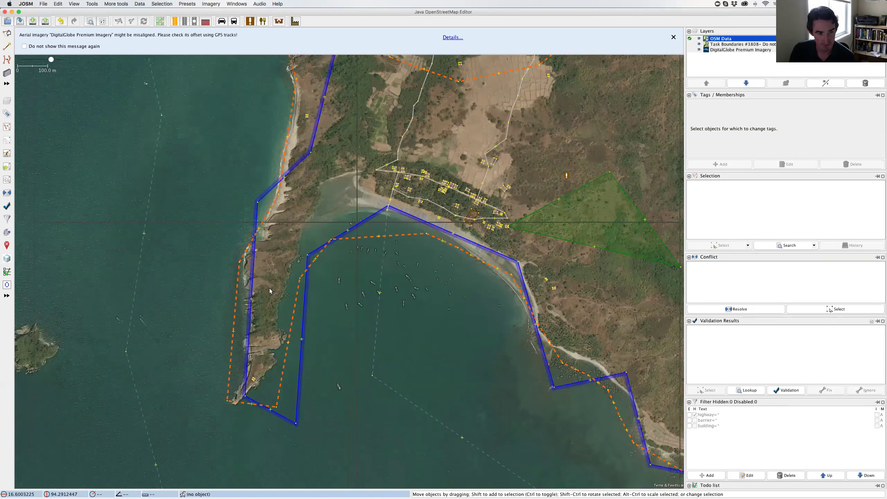
pyautogui.scroll(6, 272, 315)
pyautogui.scroll(4, 279, 314)
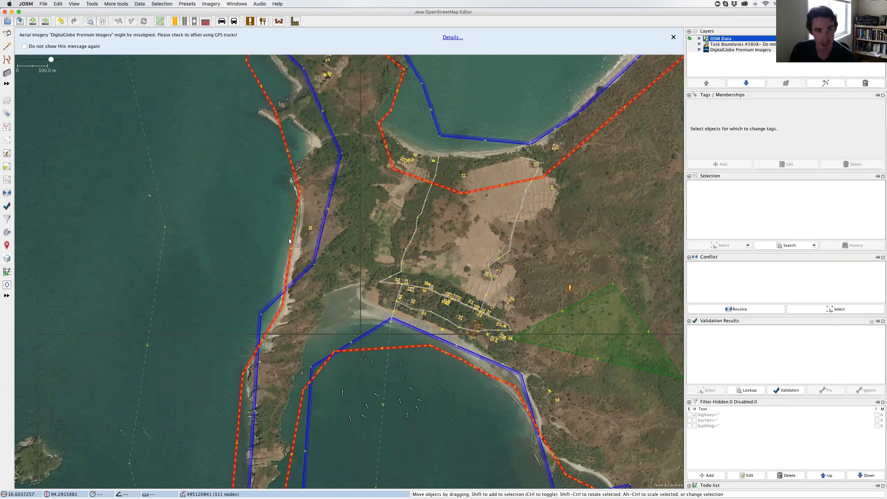
pyautogui.scroll(2, 287, 297)
pyautogui.scroll(4, 287, 297)
pyautogui.hscroll(5, 292, 245)
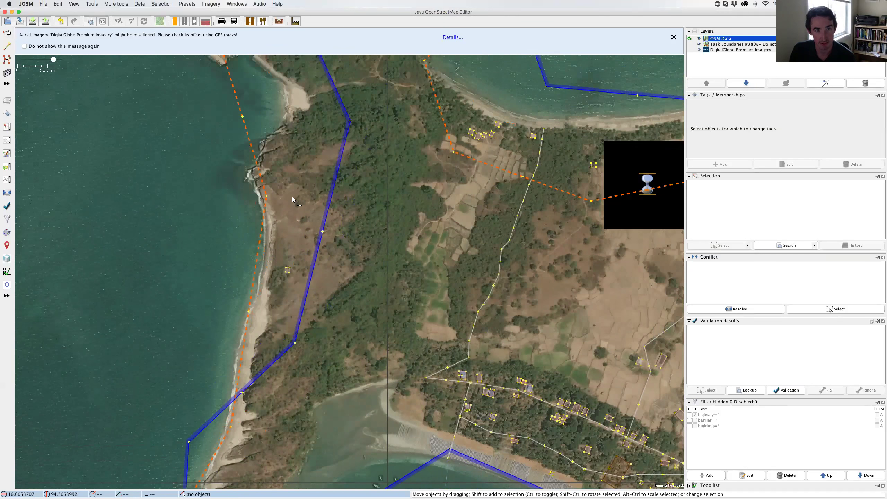
pyautogui.scroll(-3, 325, 210)
pyautogui.hscroll(3, 325, 210)
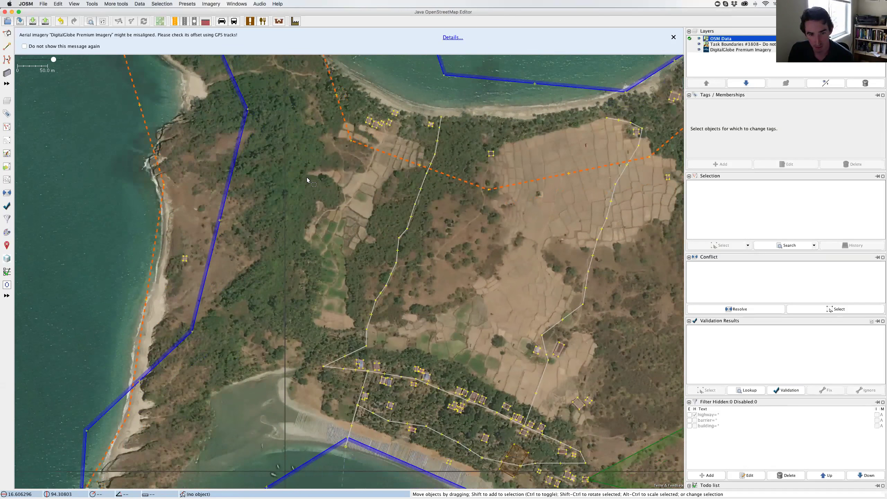
# Step: Examine the buildings on the northern headland and along the bay, and the path crossing the fields south of it
pyautogui.scroll(10, 325, 265)
pyautogui.hscroll(-4, 326, 265)
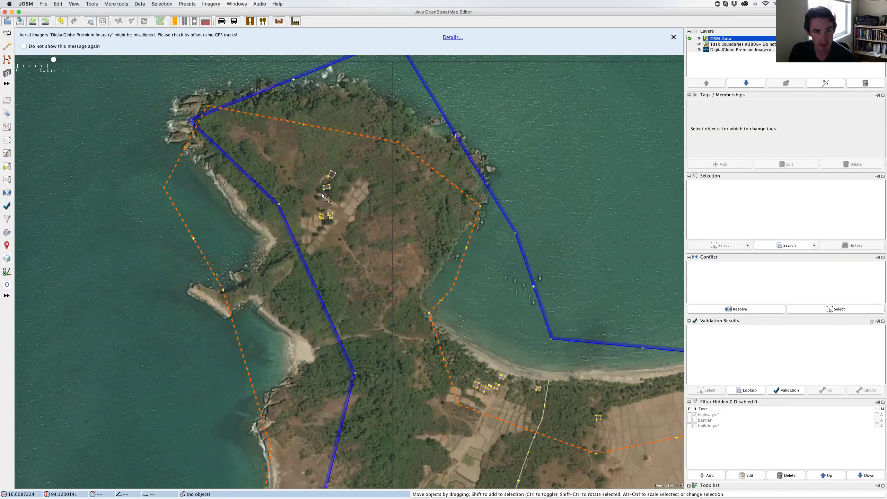
pyautogui.scroll(-3, 401, 266)
pyautogui.hscroll(2, 401, 266)
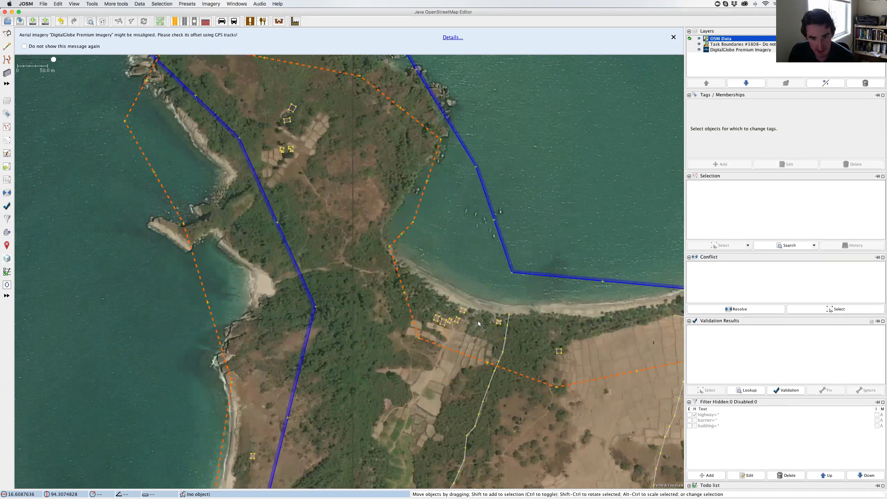
pyautogui.scroll(-2, 489, 322)
pyautogui.hscroll(3, 489, 322)
pyautogui.hscroll(2, 530, 301)
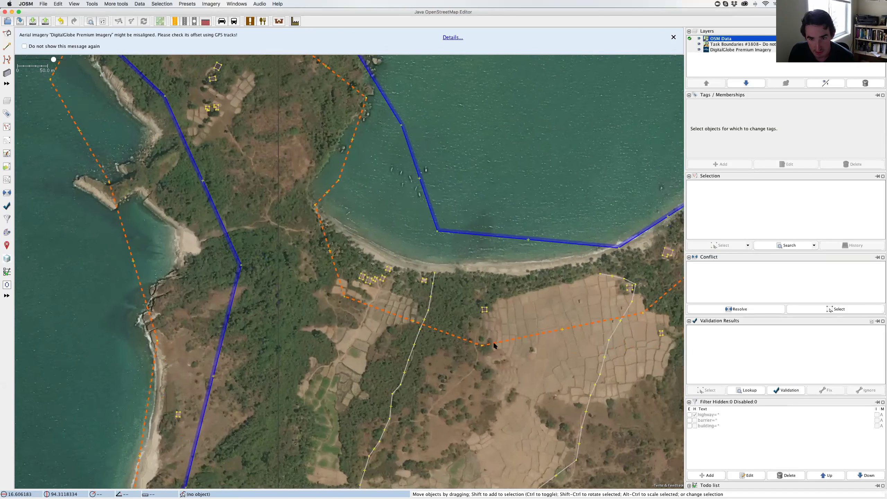
pyautogui.hscroll(2, 497, 296)
pyautogui.scroll(2, 498, 297)
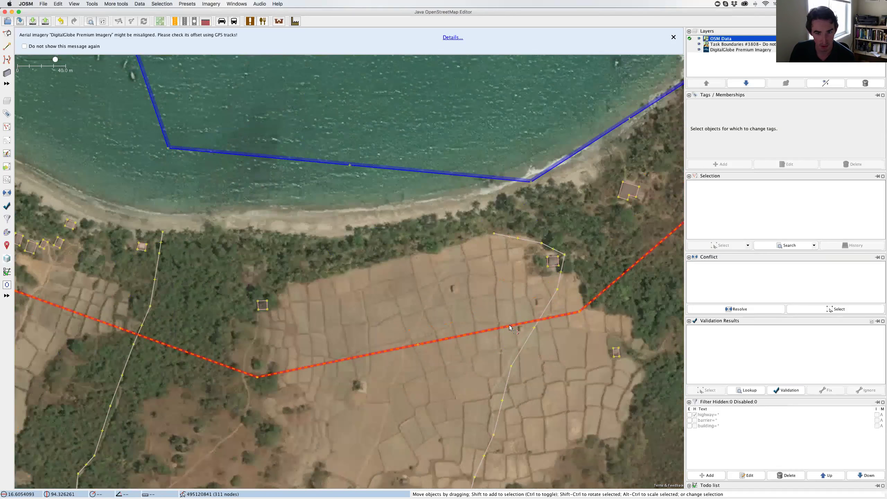
pyautogui.hscroll(1, 467, 334)
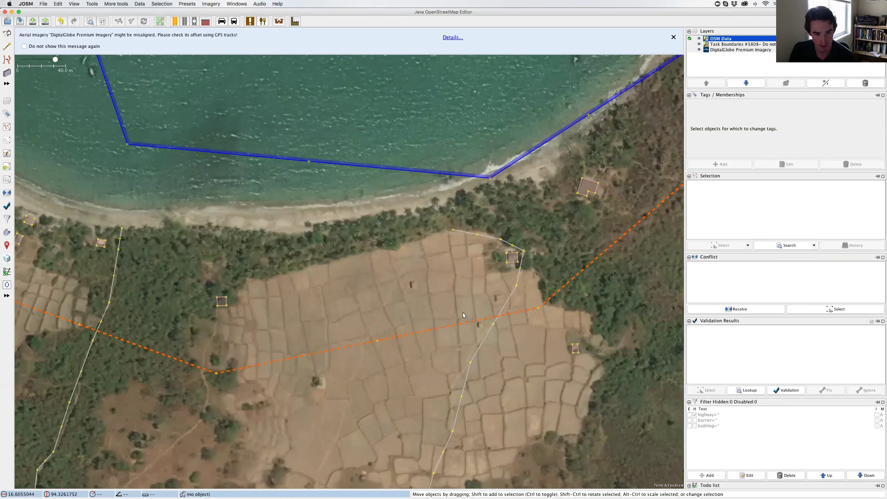
pyautogui.hscroll(2, 446, 338)
pyautogui.scroll(1, 446, 337)
pyautogui.scroll(-2, 446, 338)
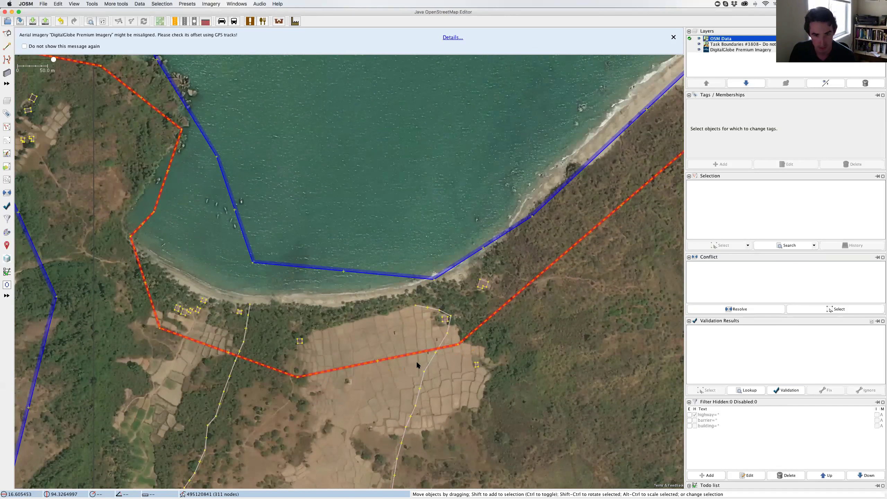
pyautogui.scroll(-2, 425, 289)
pyautogui.scroll(-2, 426, 289)
pyautogui.scroll(1, 398, 333)
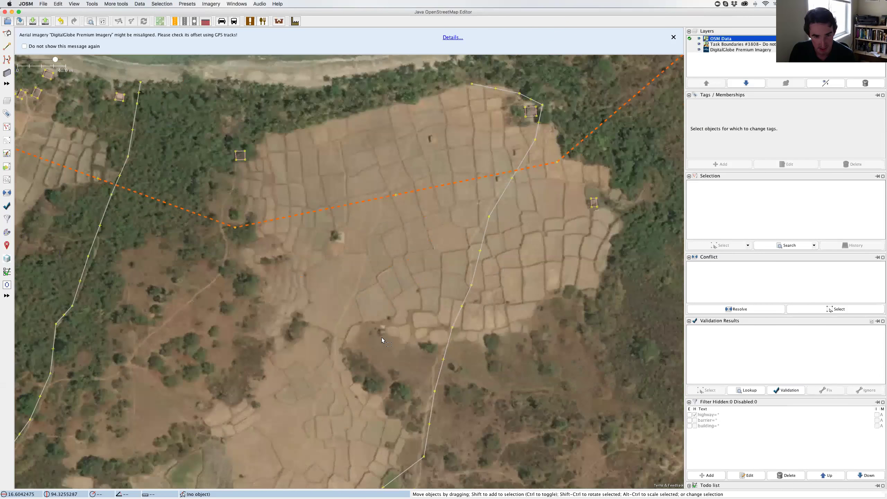
# Step: Realign the path's bend north of the village, near two buildings in the fields, by moving its corner node and adding nodes along the imagery
pyautogui.scroll(-5, 376, 333)
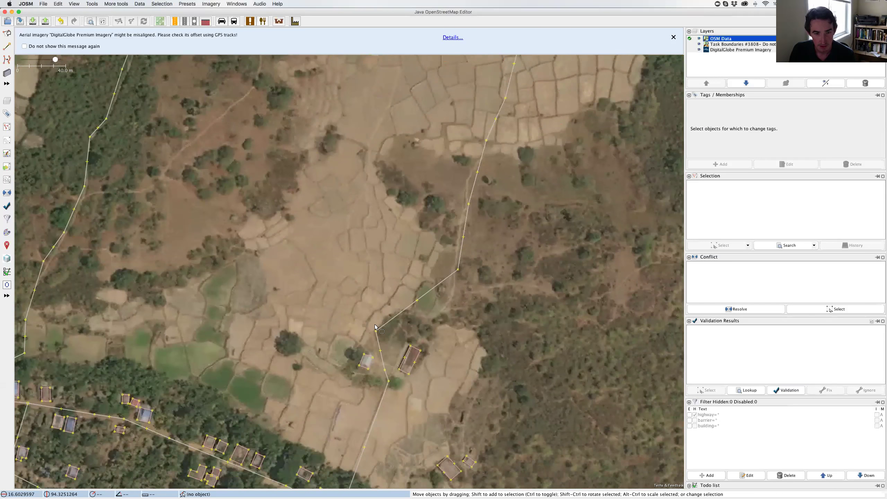
pyautogui.moveTo(375, 333); pyautogui.dragTo(404, 350)
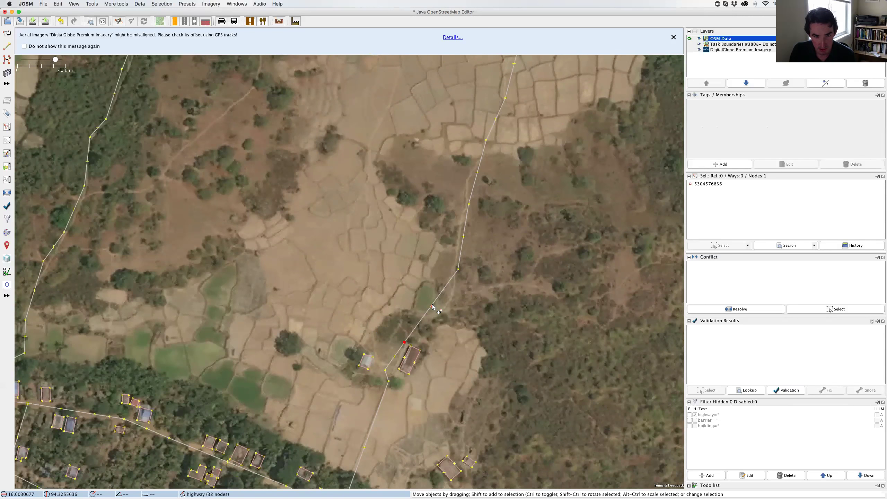
pyautogui.press('super+z')
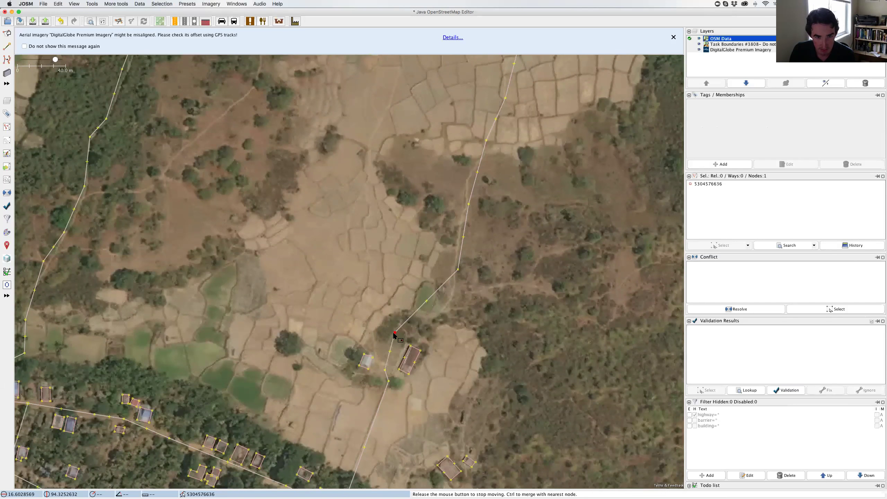
pyautogui.moveTo(375, 331); pyautogui.dragTo(373, 336)
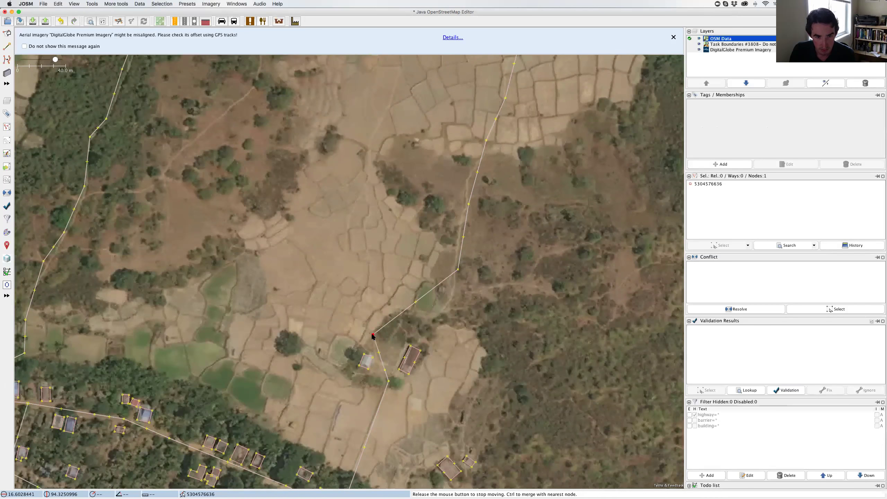
pyautogui.moveTo(414, 303); pyautogui.dragTo(452, 299)
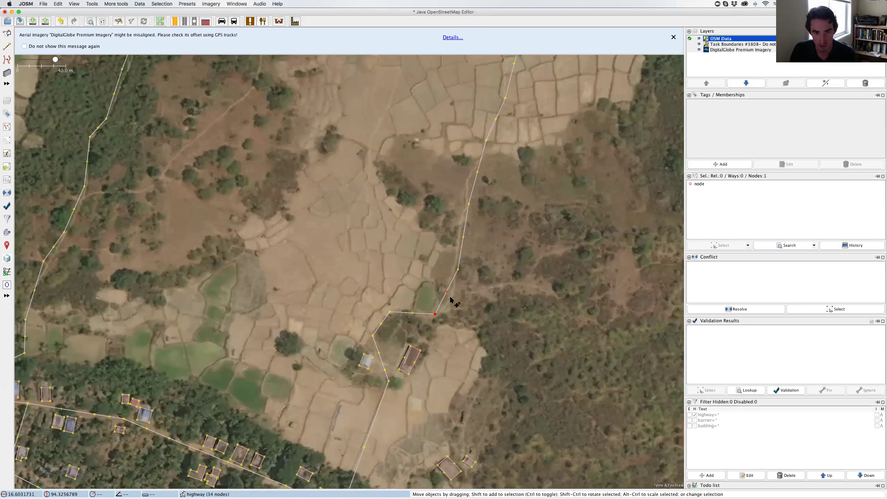
pyautogui.scroll(-10, 419, 231)
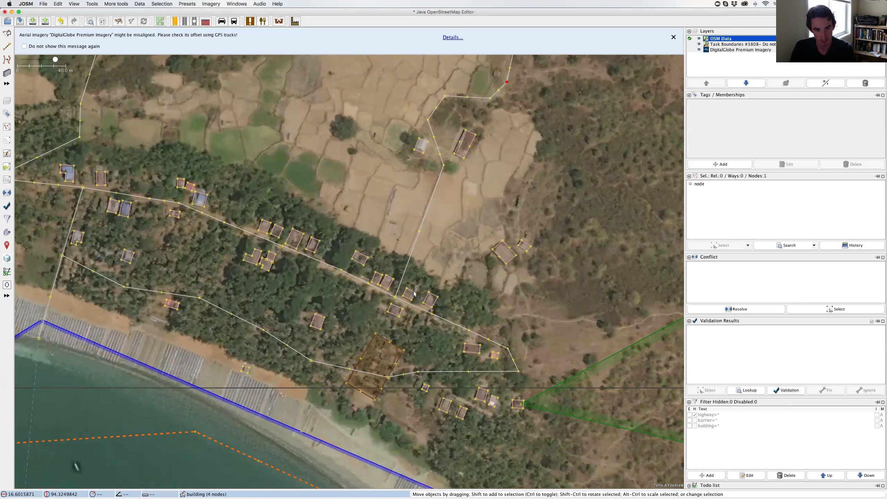
# Step: Review the earlier versions of the historic=ruins area on the village's southern side in its history, and delete the area
pyautogui.click(398, 347)
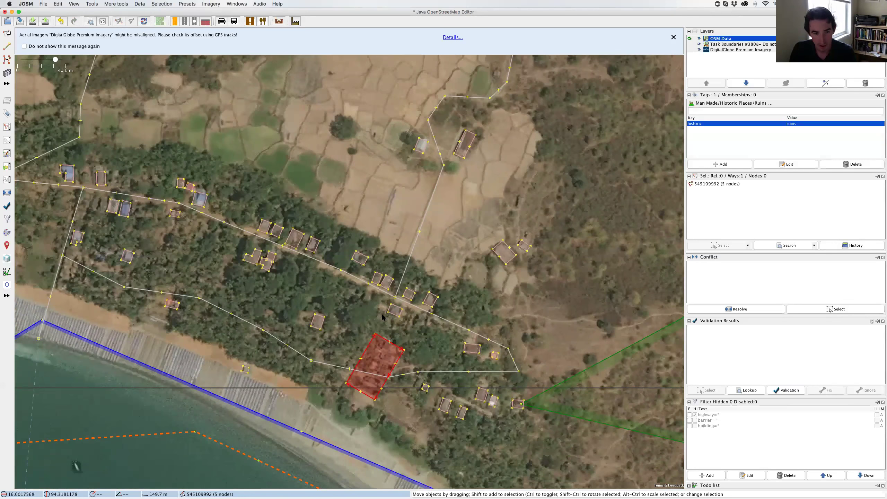
pyautogui.scroll(-3, 391, 332)
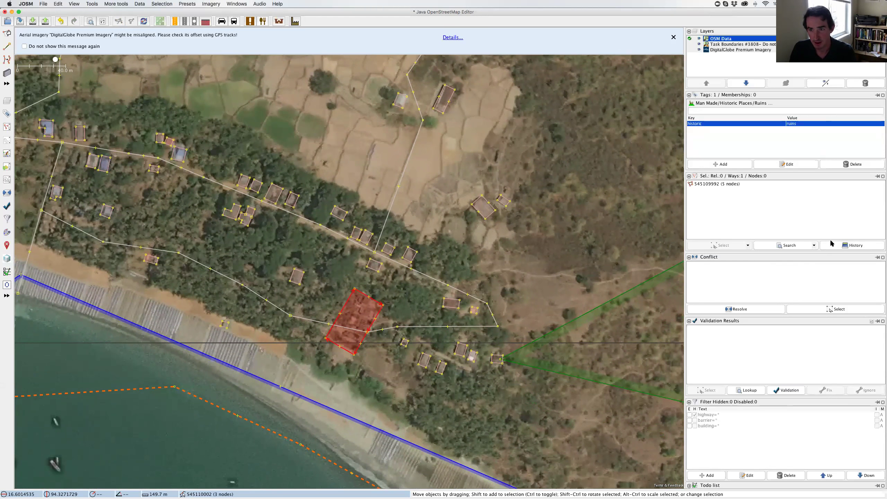
pyautogui.click(381, 296)
pyautogui.click(377, 300)
pyautogui.click(850, 243)
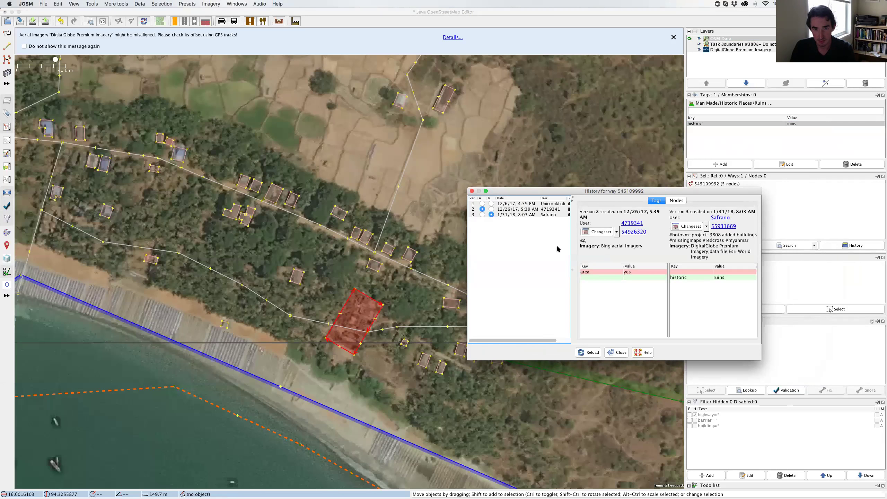
pyautogui.moveTo(572, 252); pyautogui.dragTo(599, 254)
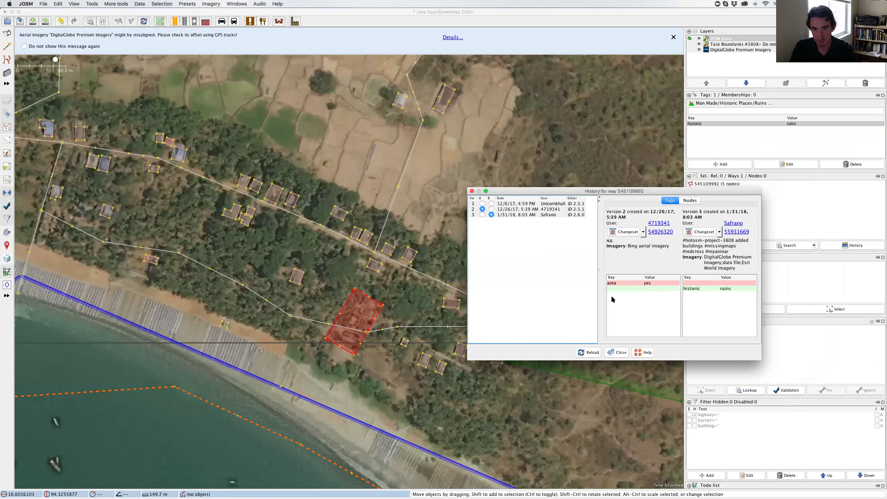
pyautogui.click(557, 204)
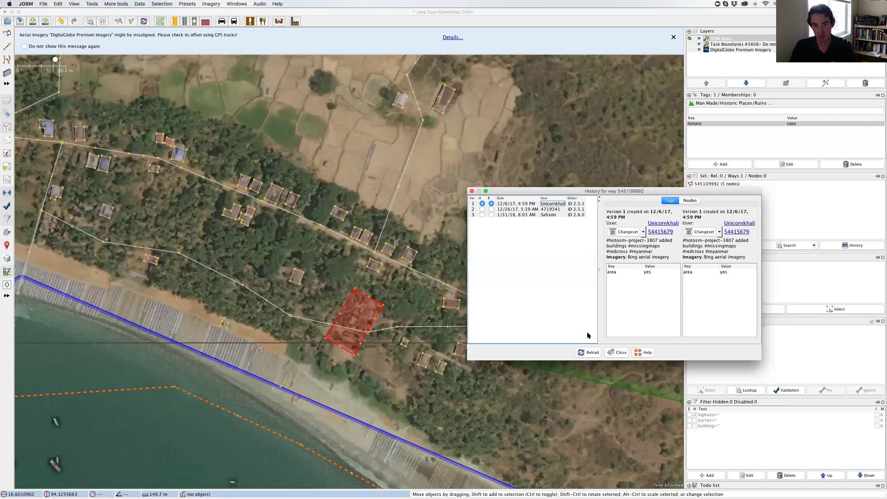
pyautogui.click(618, 352)
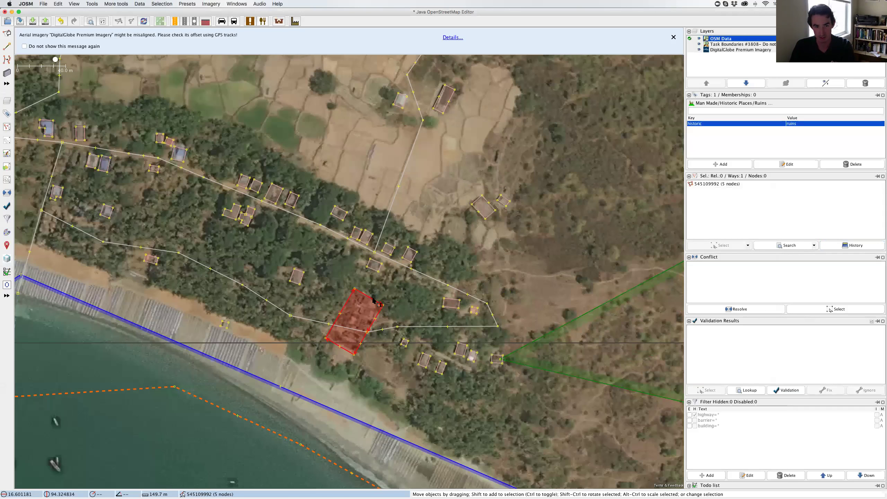
pyautogui.press('Escape')
# Step: Delete the large triangular natural=wood area on the hillside east of the village
pyautogui.moveTo(577, 330); pyautogui.dragTo(437, 291)
pyautogui.scroll(-5, 437, 291)
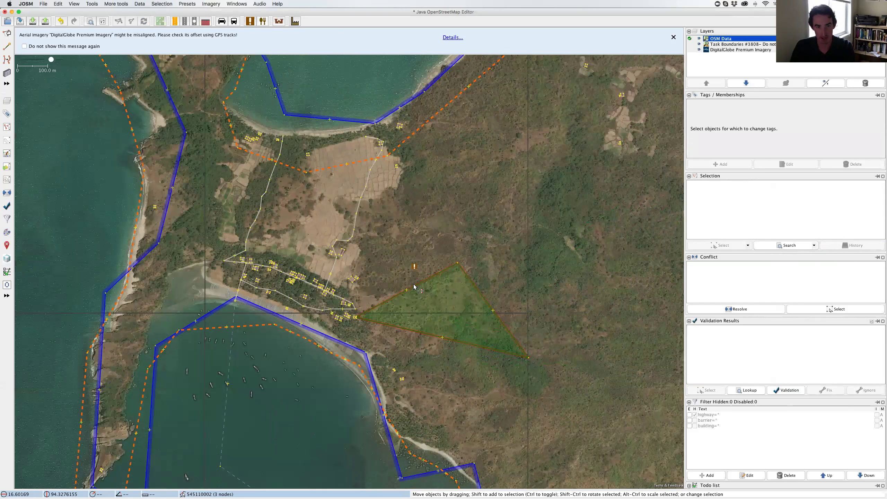
pyautogui.moveTo(414, 288); pyautogui.dragTo(419, 307)
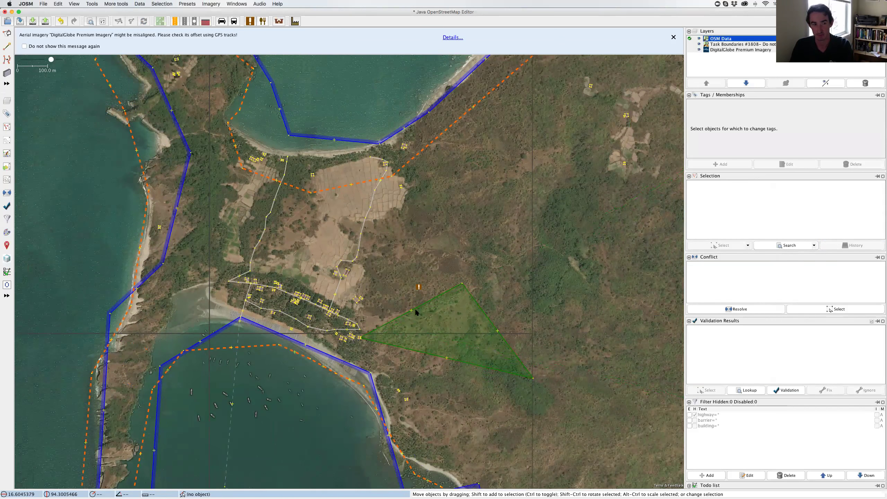
pyautogui.scroll(-4, 417, 308)
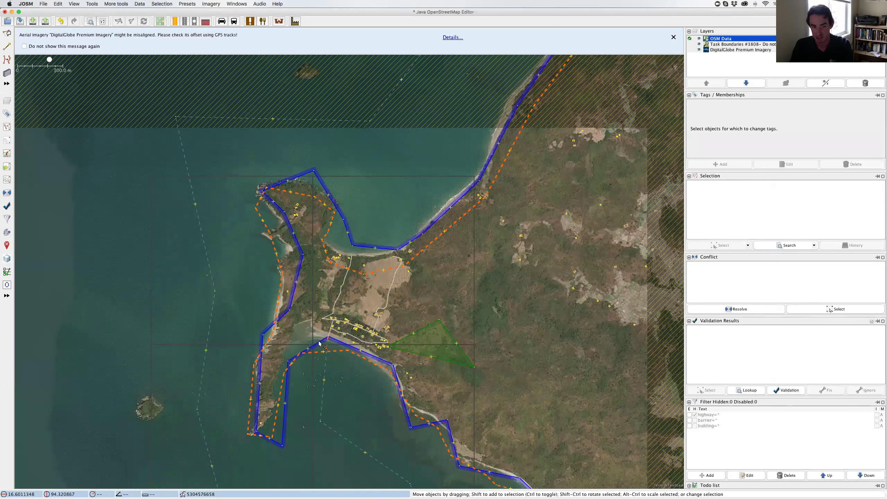
pyautogui.scroll(-3, 429, 323)
pyautogui.scroll(2, 429, 300)
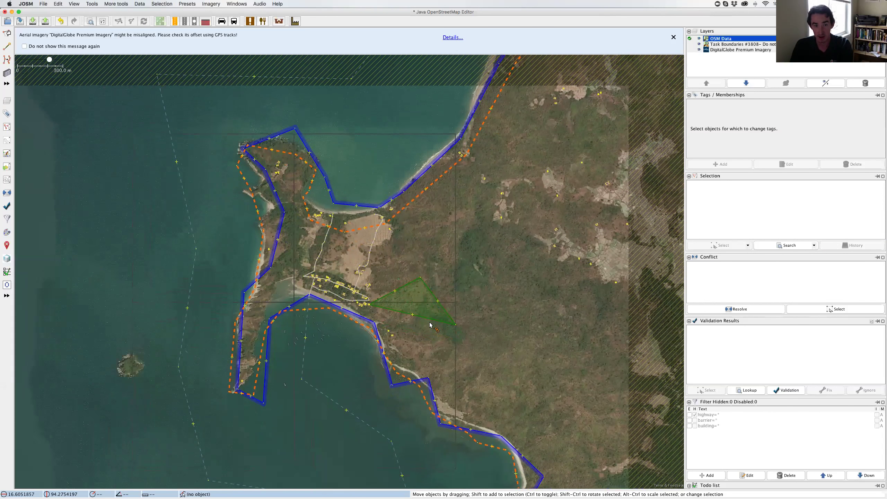
pyautogui.scroll(4, 439, 309)
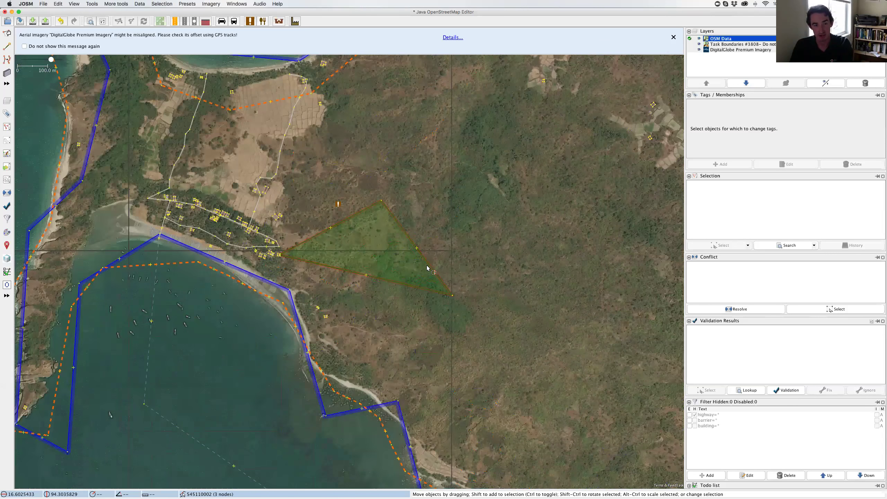
pyautogui.click(429, 268)
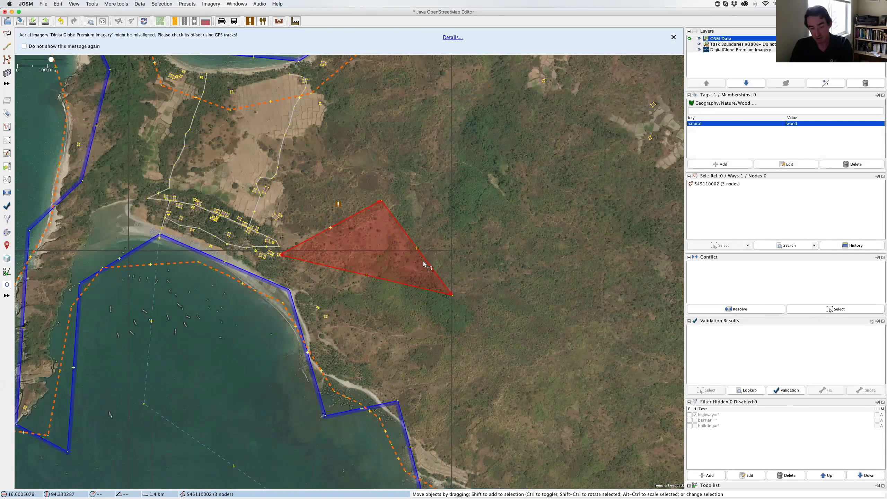
pyautogui.press('Delete')
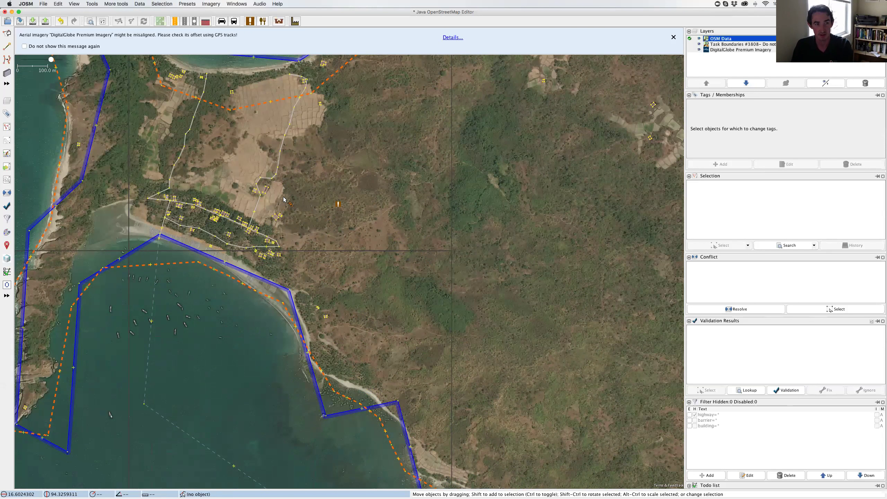
# Step: Check the tags of the tourism attraction node in the scrubland east of the village
pyautogui.scroll(5, 346, 176)
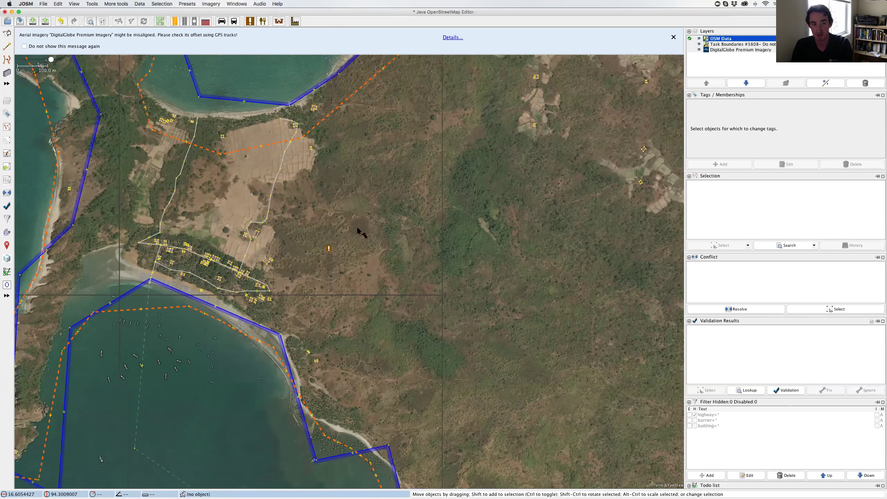
pyautogui.scroll(-3, 341, 253)
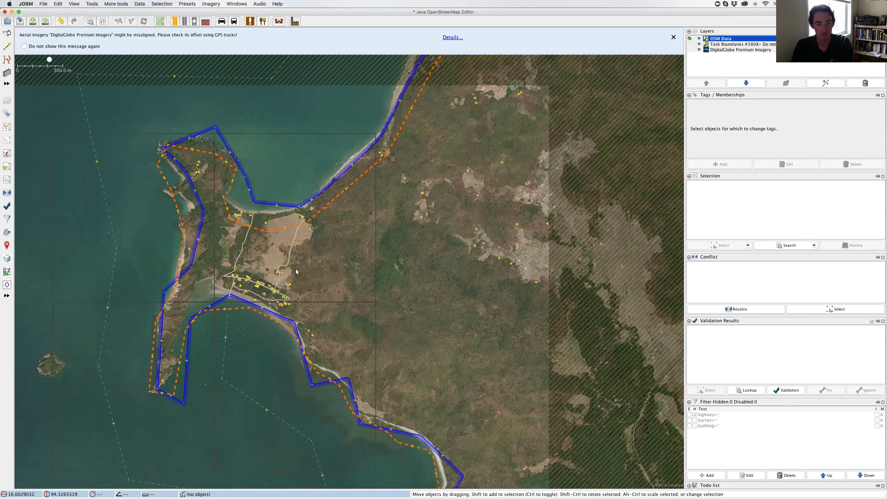
pyautogui.scroll(5, 318, 276)
pyautogui.click(320, 275)
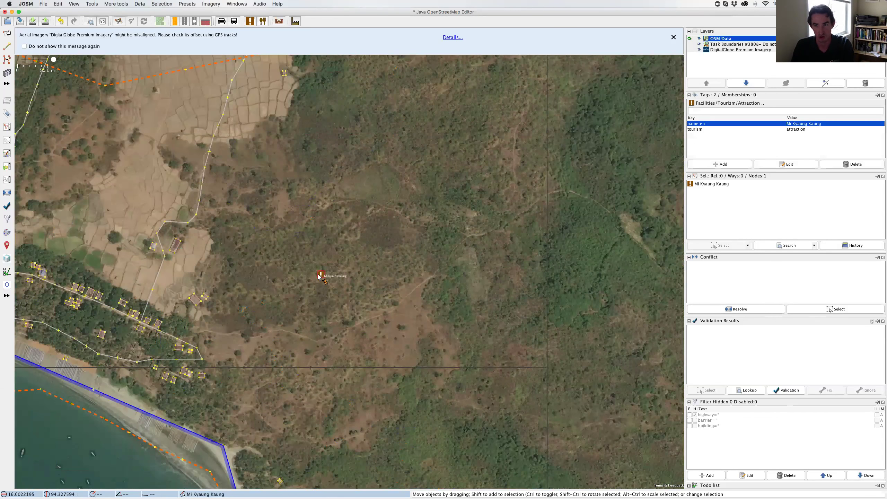
pyautogui.click(269, 281)
# Step: Examine the village, the shoreline and the scattered buildings along the coast southeast of the bay against the imagery
pyautogui.hscroll(-10, 269, 281)
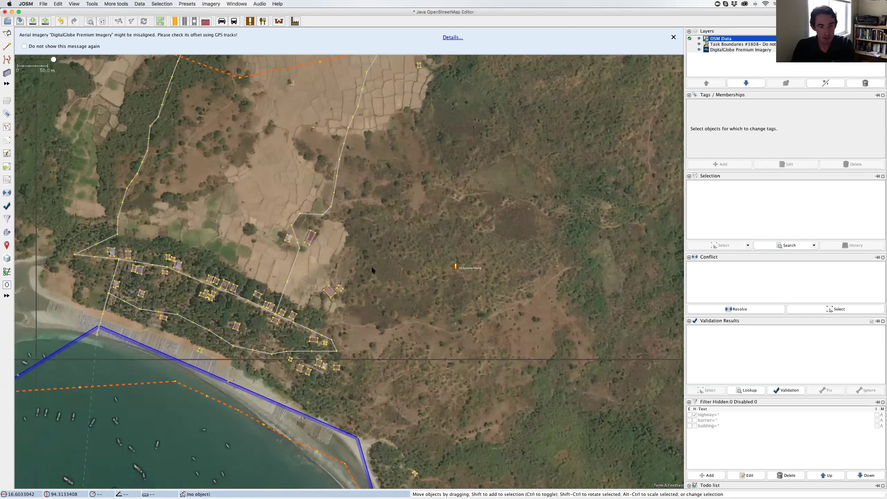
pyautogui.scroll(-10, 337, 281)
pyautogui.hscroll(3, 338, 280)
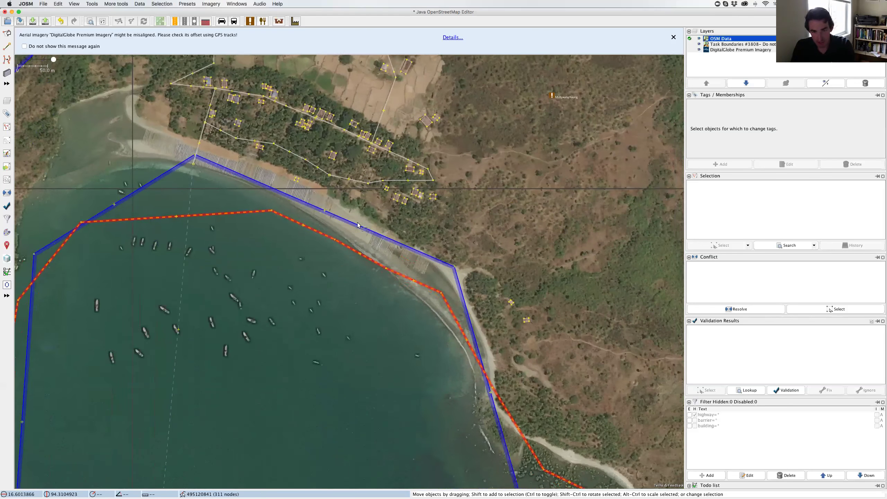
pyautogui.scroll(-8, 415, 181)
pyautogui.hscroll(6, 415, 182)
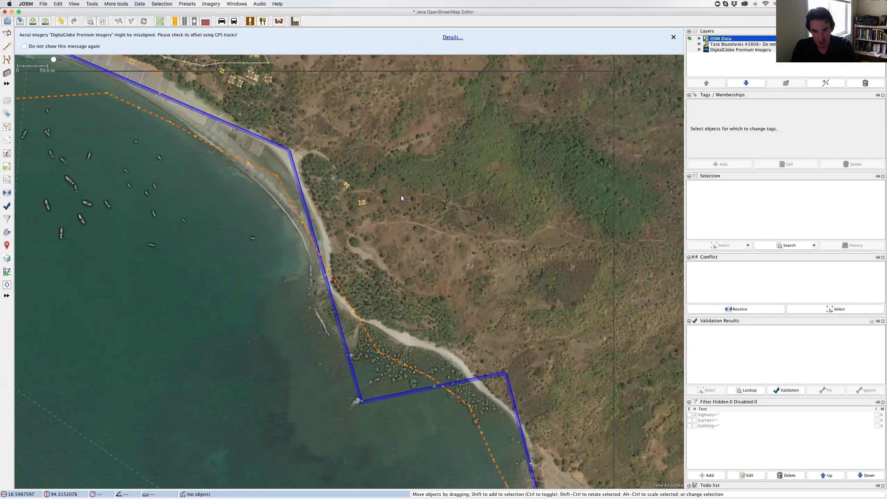
pyautogui.scroll(8, 383, 179)
pyautogui.hscroll(-4, 382, 179)
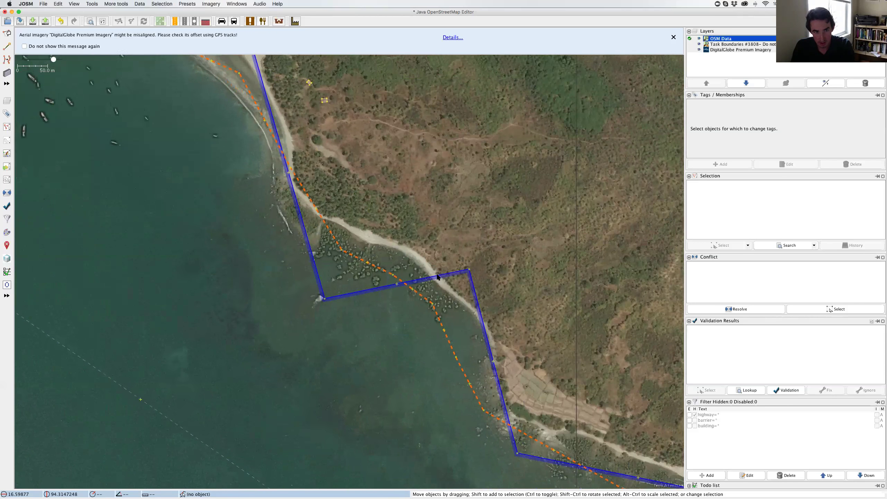
pyautogui.scroll(8, 508, 318)
pyautogui.hscroll(-8, 508, 317)
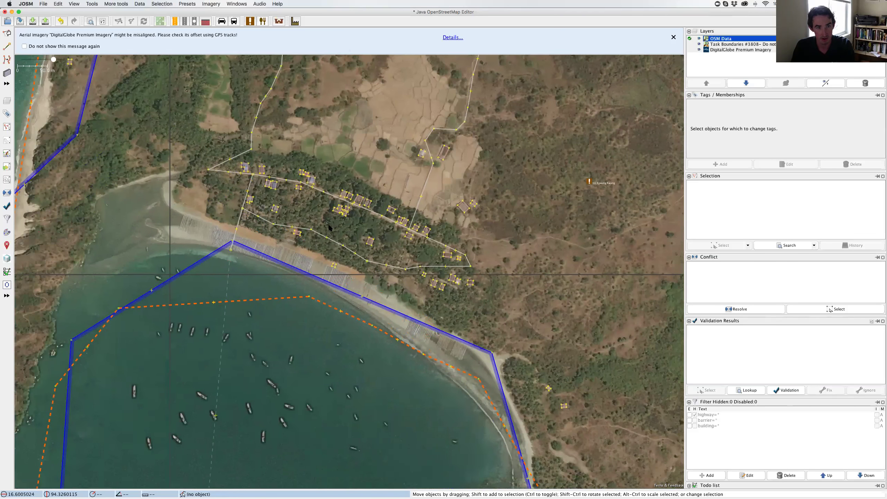
# Step: Draw a missing building about 11 m long between the two mapped buildings in the village's western part
pyautogui.scroll(2, 300, 242)
pyautogui.press('b')
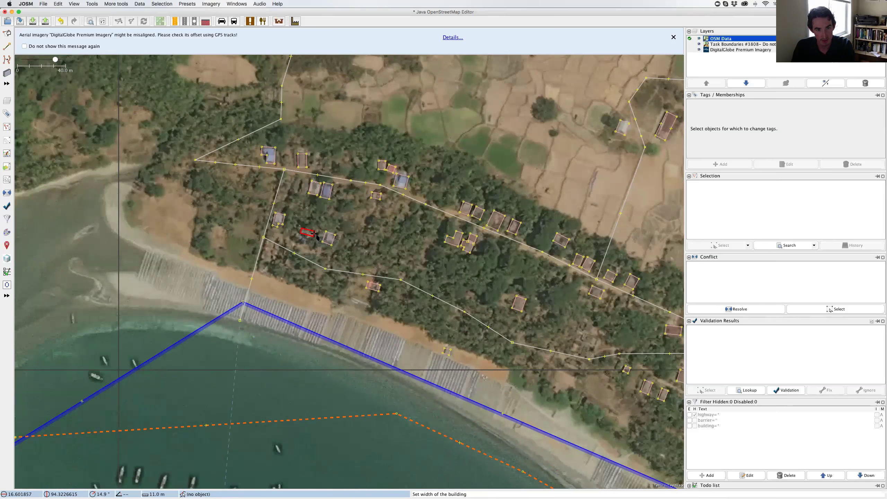
pyautogui.hscroll(4, 366, 278)
pyautogui.scroll(7, 365, 279)
pyautogui.hscroll(1, 365, 278)
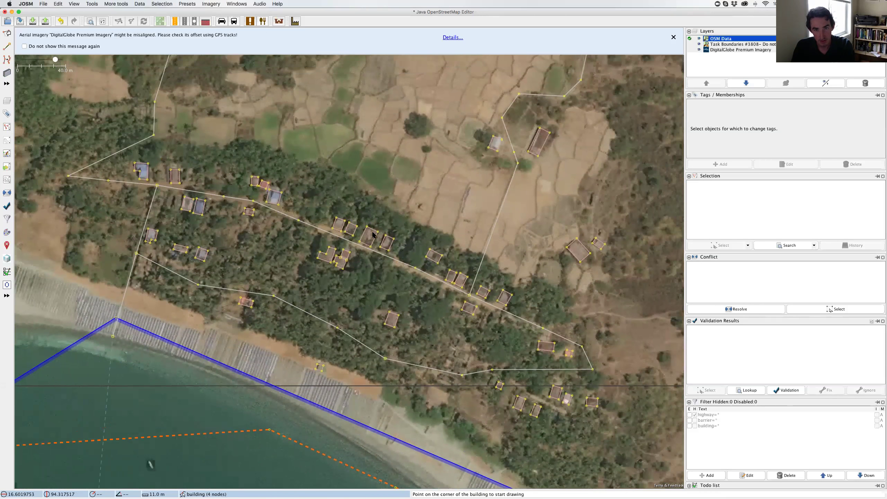
pyautogui.press('s')
# Step: Examine the path north of the village, the northern headland, and the fields and buildings behind the northern bay
pyautogui.scroll(-3, 480, 323)
pyautogui.scroll(3, 413, 292)
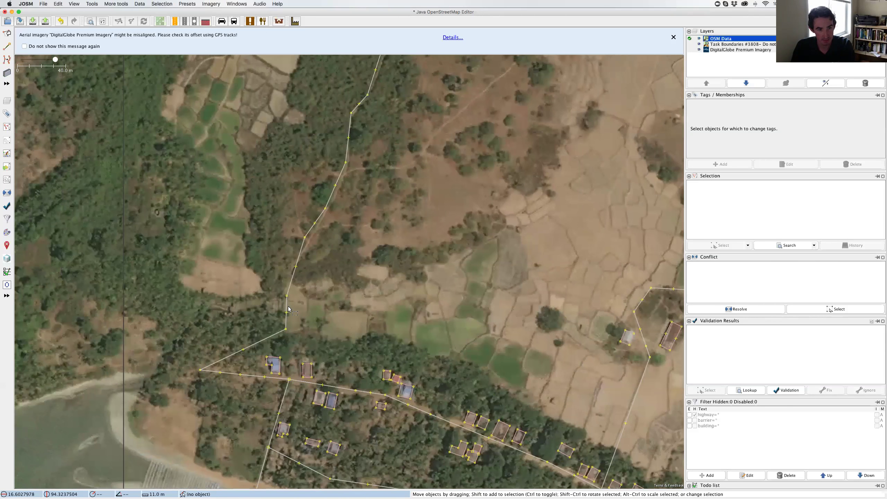
pyautogui.scroll(-3, 252, 321)
pyautogui.scroll(3, 215, 326)
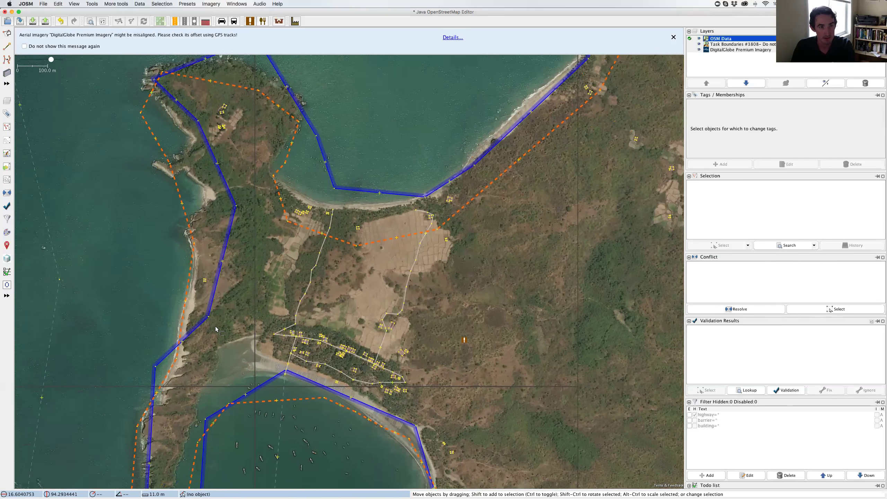
pyautogui.scroll(-9, 189, 225)
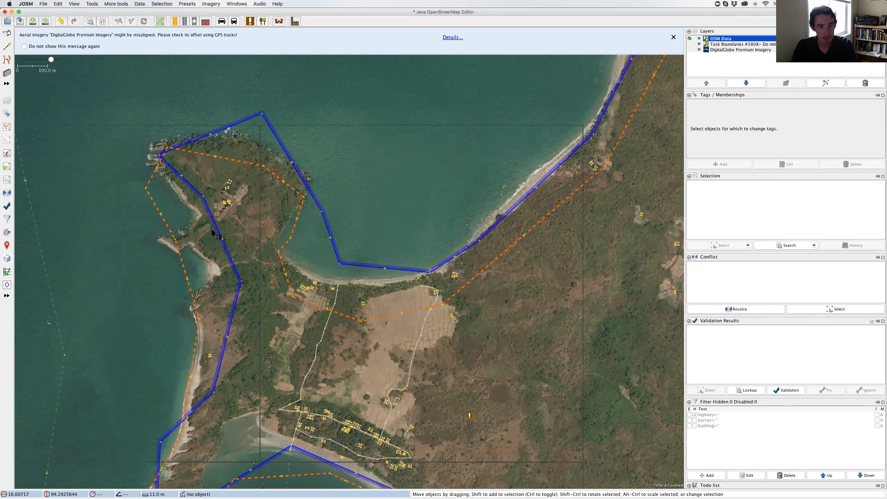
pyautogui.scroll(-2, 320, 300)
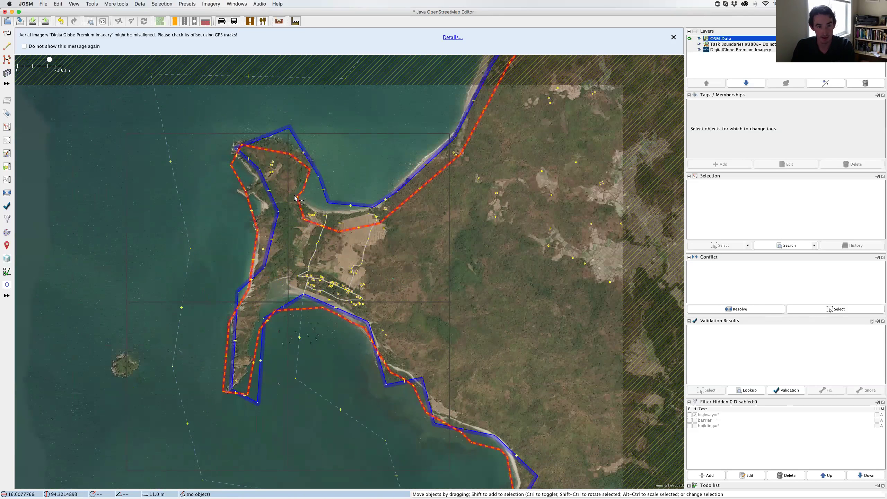
pyautogui.scroll(2, 344, 277)
pyautogui.scroll(2, 344, 276)
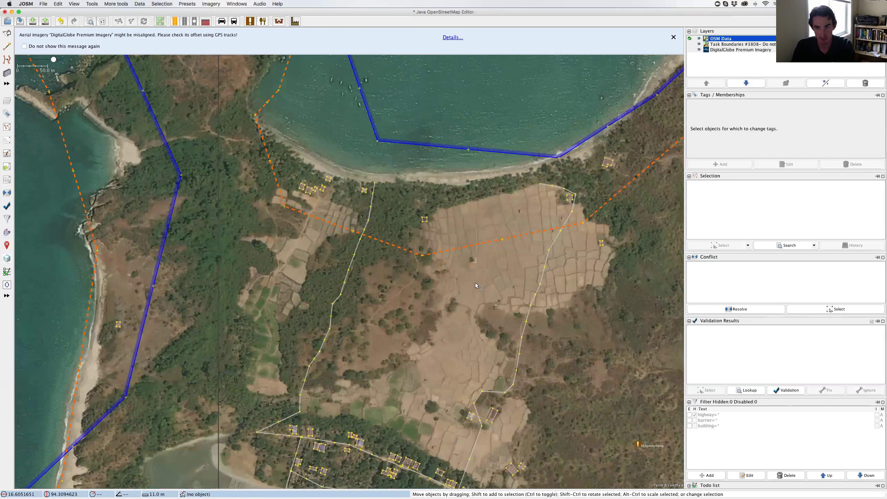
pyautogui.scroll(-4, 476, 283)
# Step: Run the validator on the OSM data, expand the warnings about ferry routes not connected to a ferry terminal, and examine the surrounding map
pyautogui.click(785, 390)
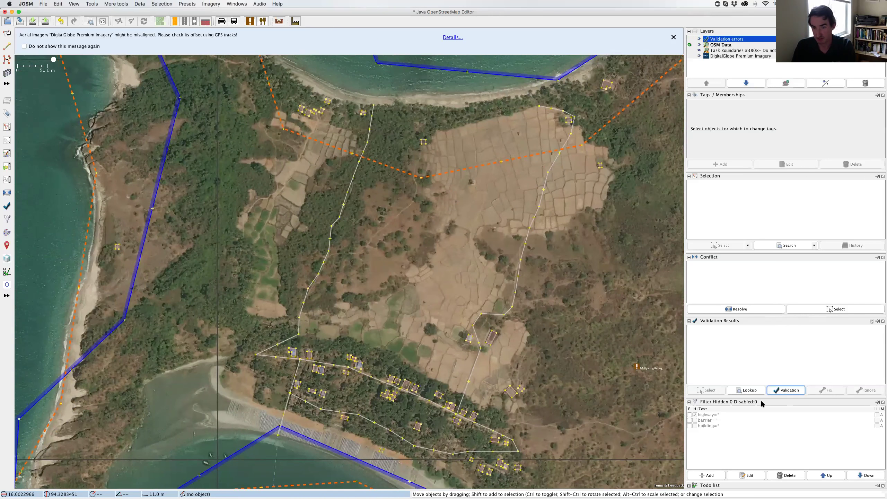
pyautogui.click(690, 329)
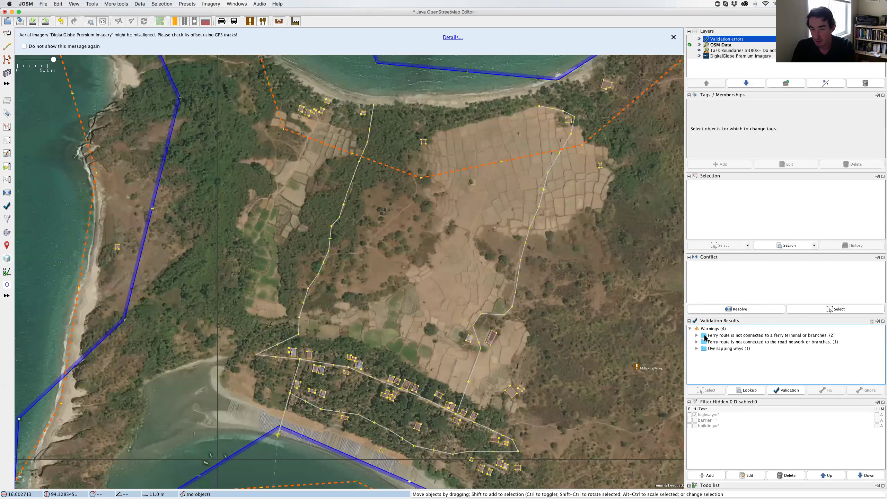
pyautogui.click(697, 336)
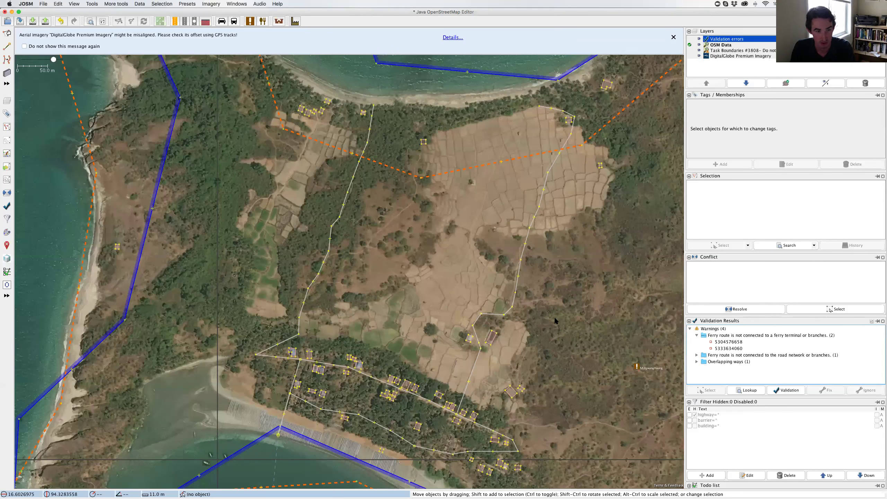
pyautogui.scroll(-5, 536, 326)
pyautogui.scroll(3, 449, 349)
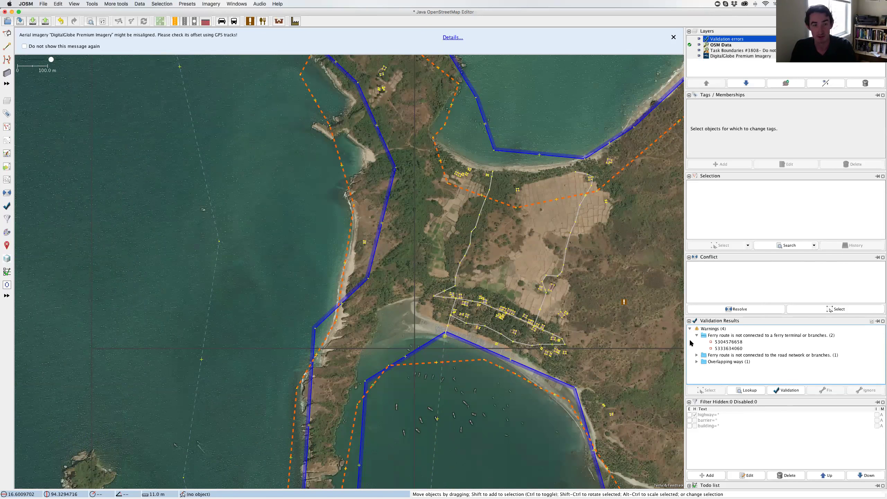
pyautogui.scroll(-4, 565, 289)
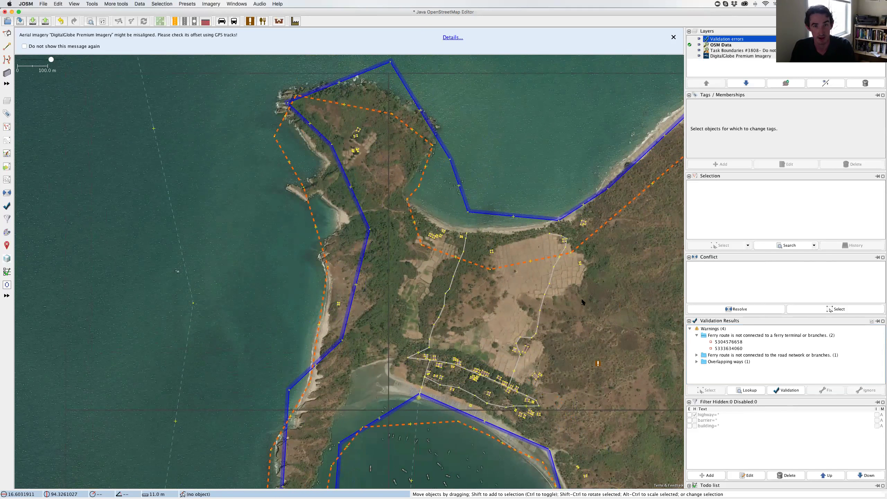
pyautogui.hscroll(2, 541, 311)
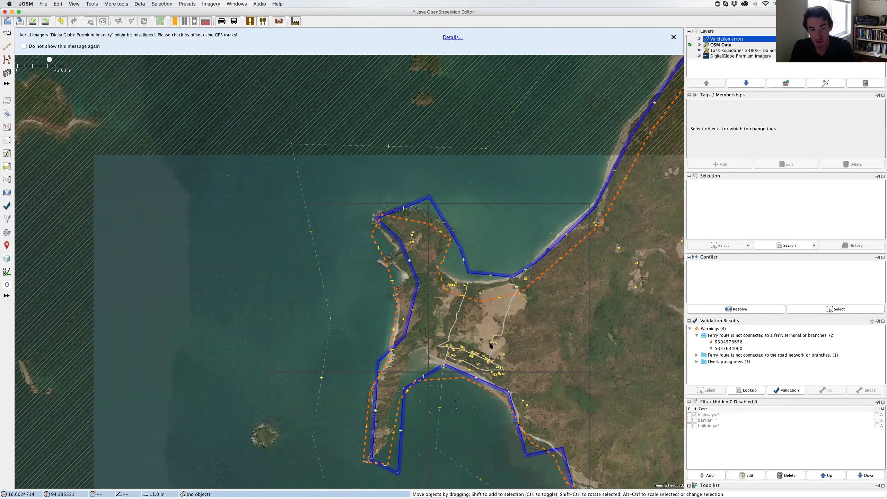
pyautogui.scroll(2, 490, 345)
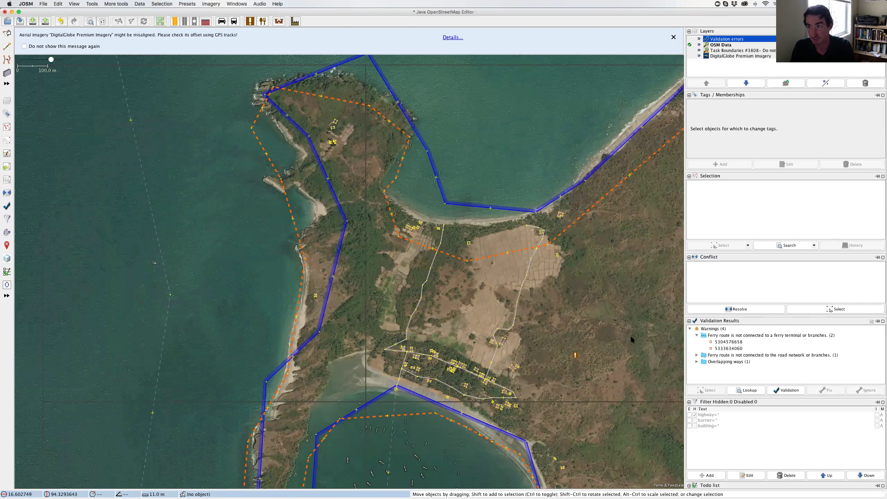
# Step: Expand the warning about the ferry route not connected to the road network and examine the map around the village
pyautogui.click(697, 356)
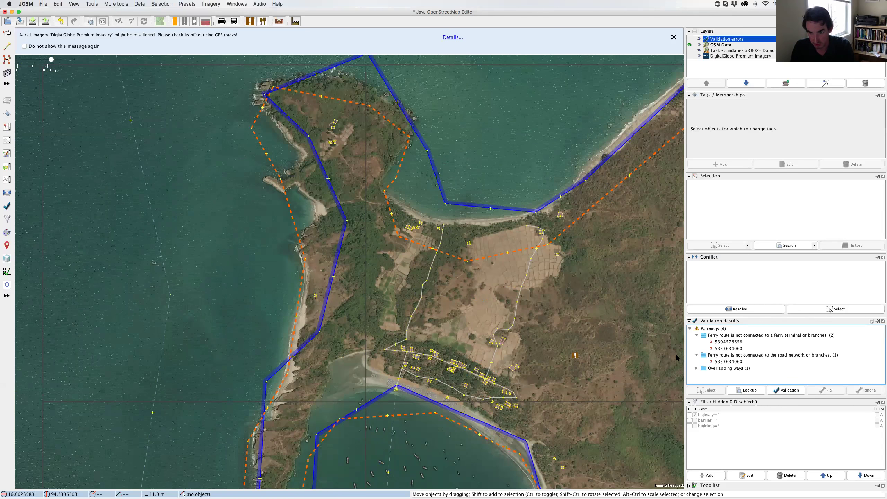
pyautogui.scroll(-3, 366, 357)
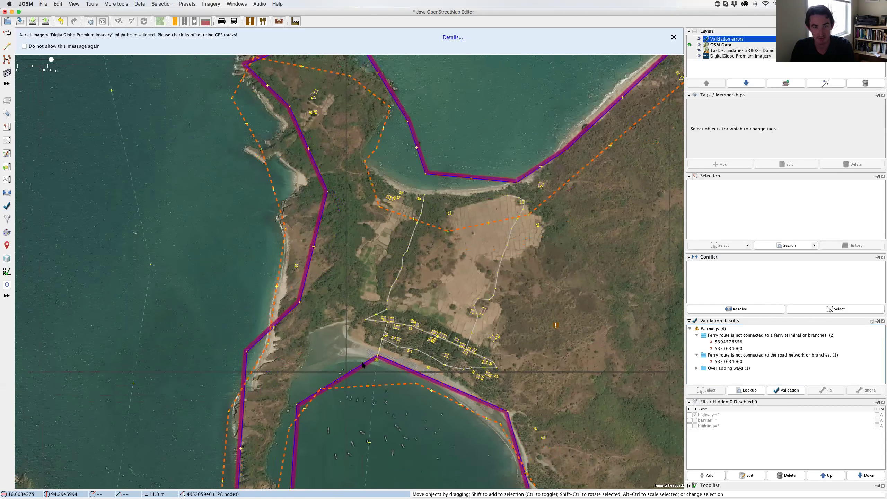
pyautogui.scroll(2, 371, 353)
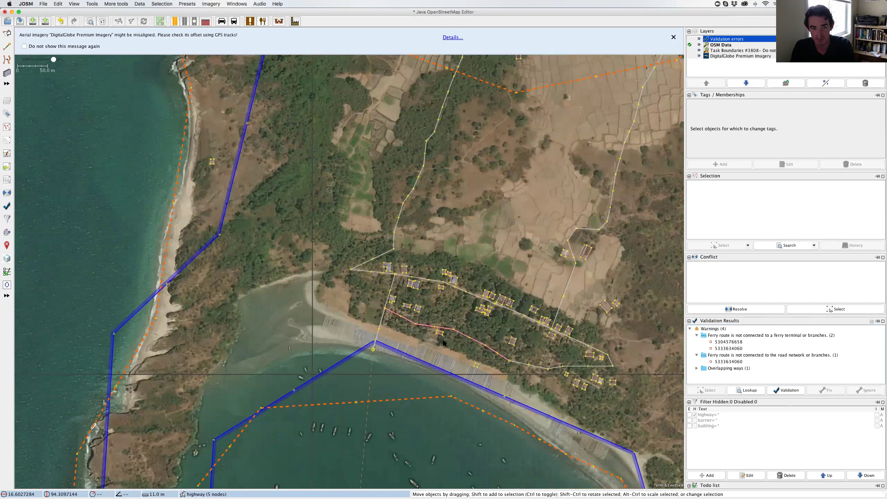
pyautogui.hscroll(2, 465, 358)
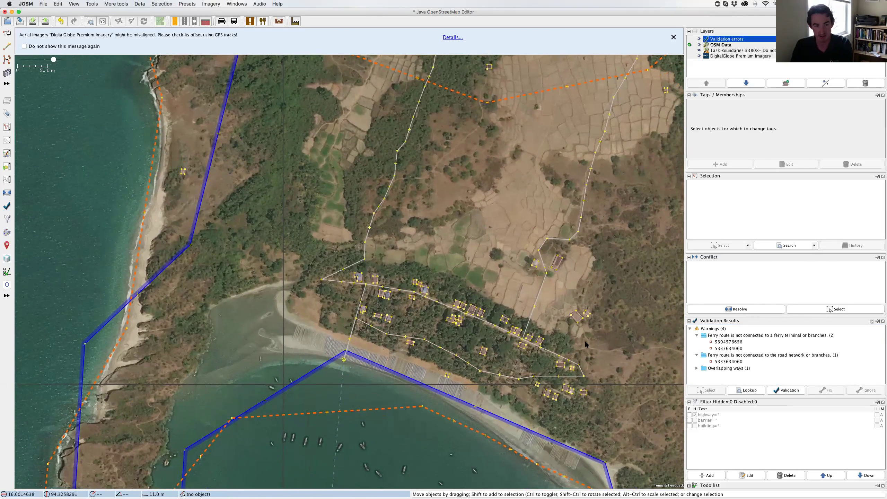
# Step: Expand the overlapping ways warning, zoom to the two flagged ways and examine them along the surrounding coastline
pyautogui.click(697, 369)
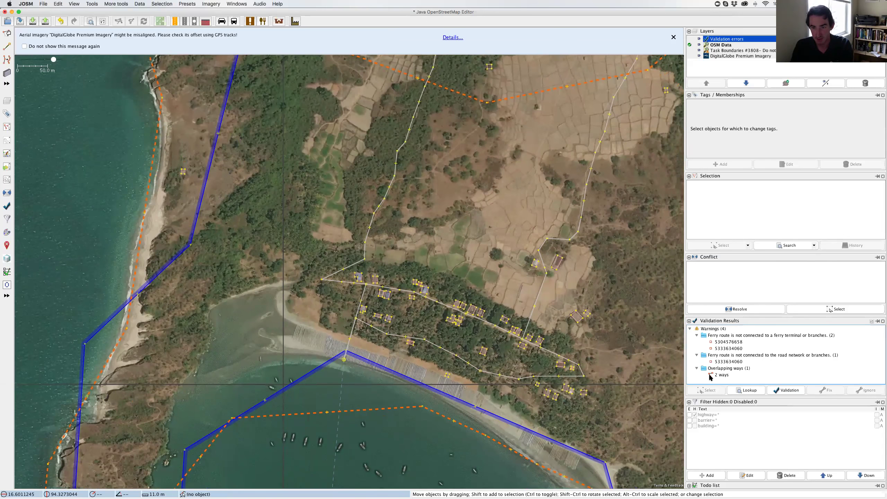
pyautogui.doubleClick(719, 375)
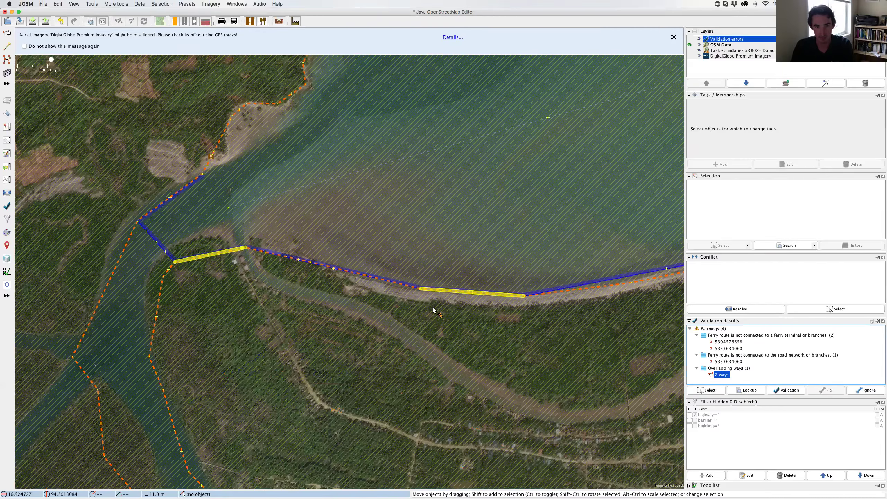
pyautogui.scroll(-5, 433, 308)
pyautogui.scroll(-3, 393, 316)
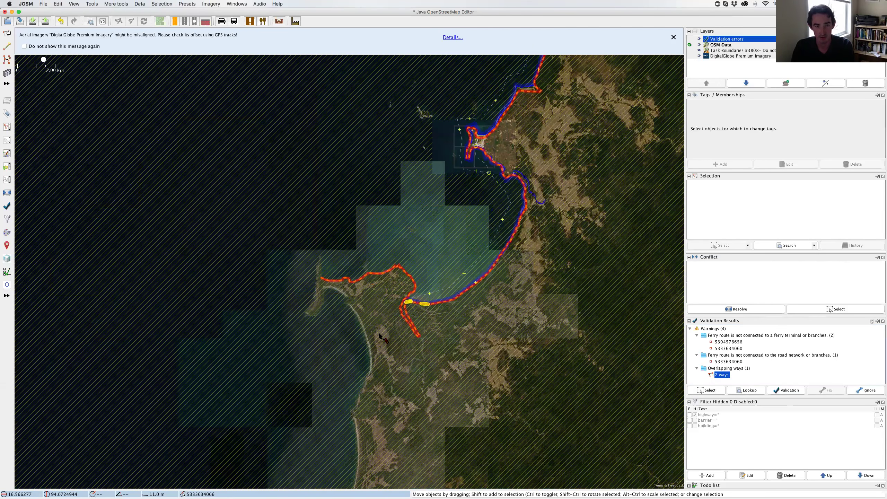
pyautogui.scroll(2, 397, 308)
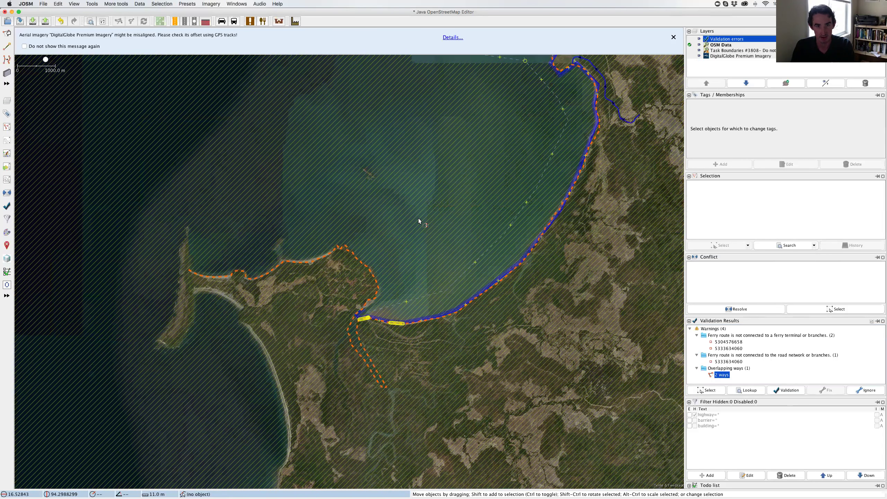
pyautogui.scroll(3, 418, 220)
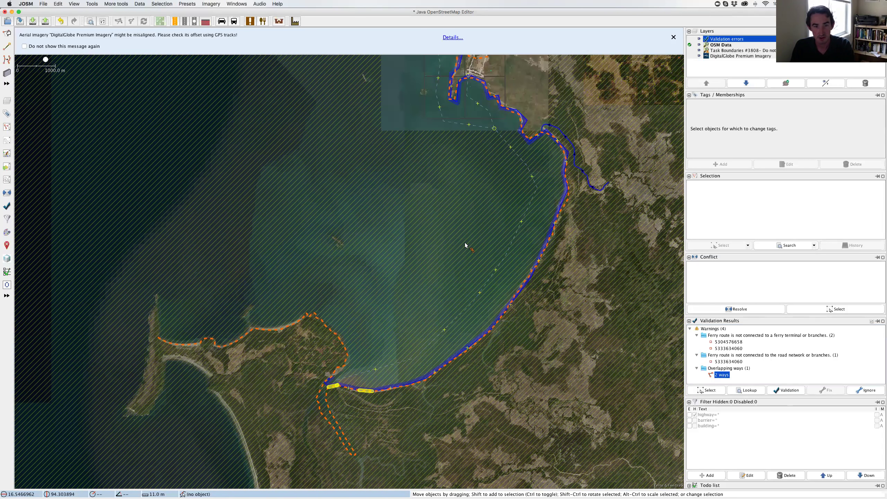
pyautogui.scroll(6, 419, 241)
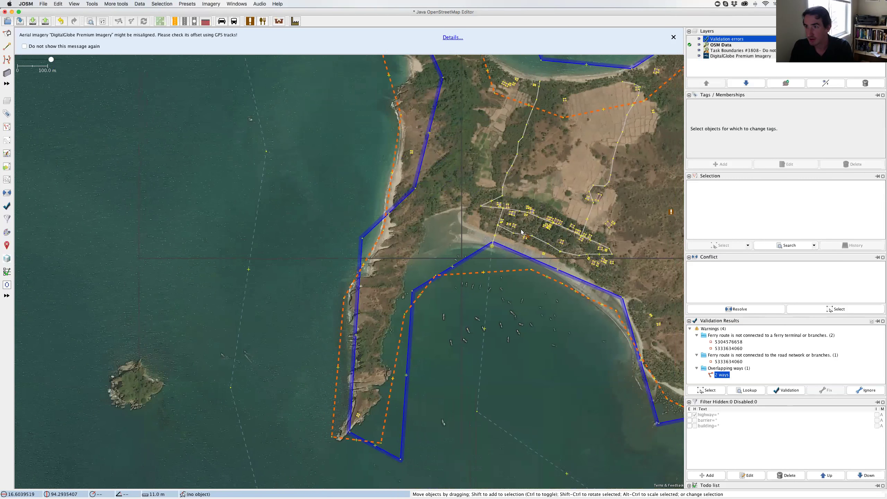
# Step: Move the coastline node at the northwest corner of the southern bay northward, closer to the shoreline in the imagery
pyautogui.hscroll(3, 515, 234)
pyautogui.hscroll(2, 515, 235)
pyautogui.scroll(1, 515, 235)
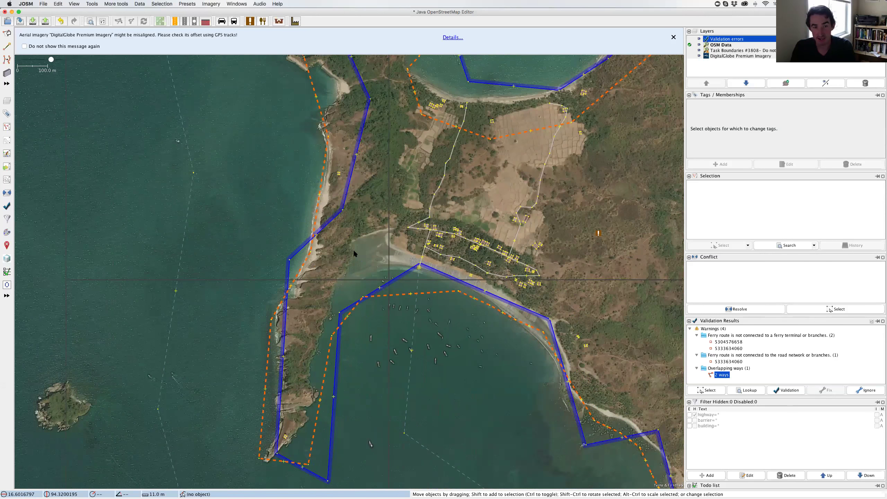
pyautogui.scroll(2, 341, 272)
pyautogui.hscroll(1, 341, 272)
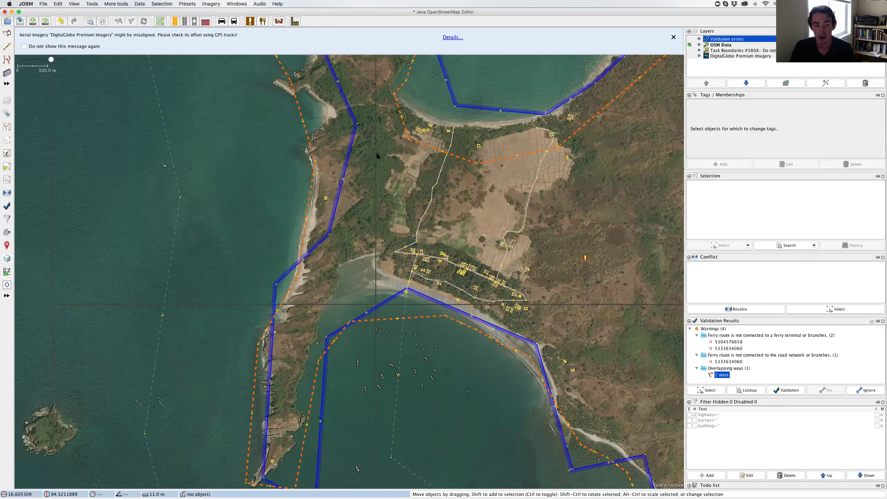
pyautogui.moveTo(326, 337); pyautogui.dragTo(330, 304)
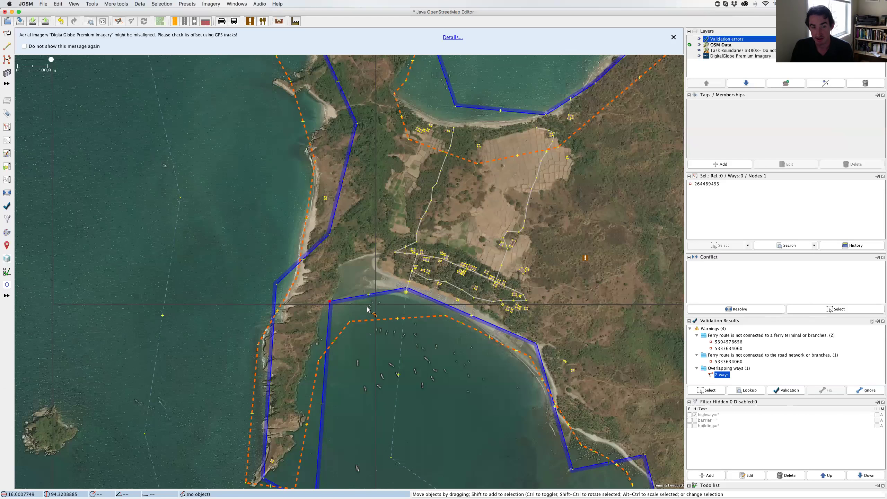
# Step: Examine the village's buildings and paths, the bay shoreline and the fields to the north against the imagery
pyautogui.hscroll(5, 375, 296)
pyautogui.scroll(-2, 375, 296)
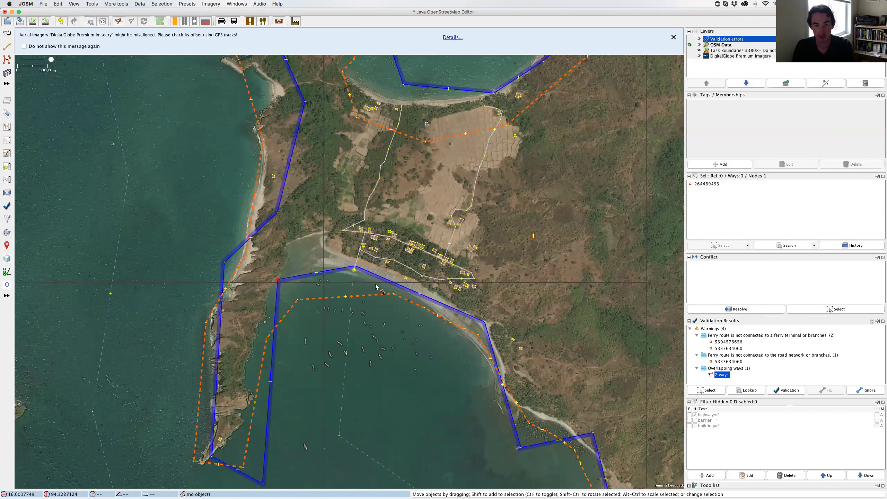
pyautogui.scroll(2, 379, 257)
pyautogui.scroll(3, 380, 256)
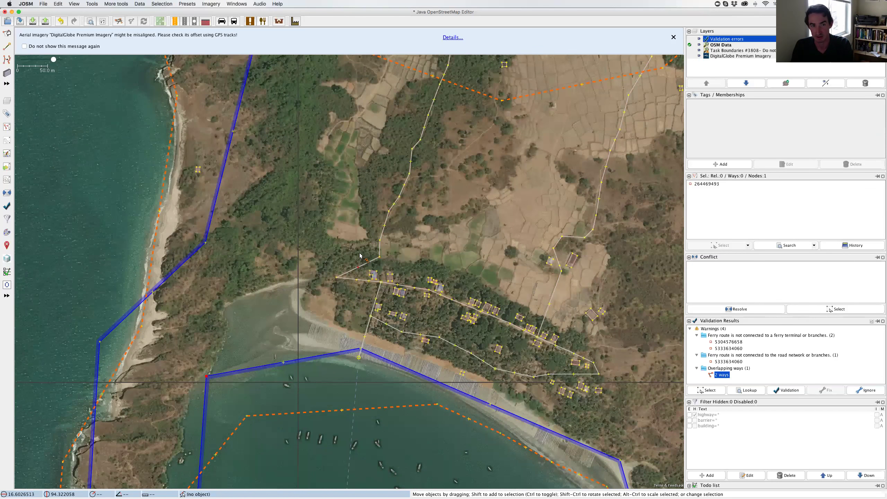
pyautogui.hscroll(3, 364, 267)
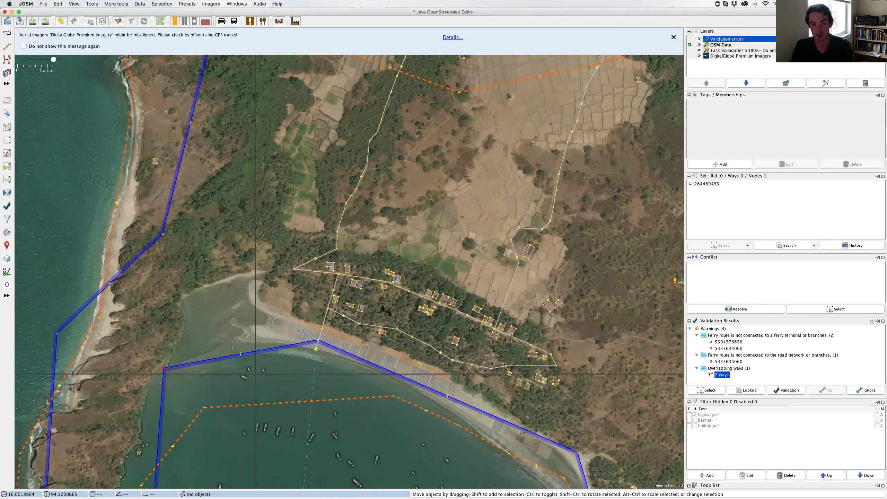
pyautogui.scroll(-2, 377, 313)
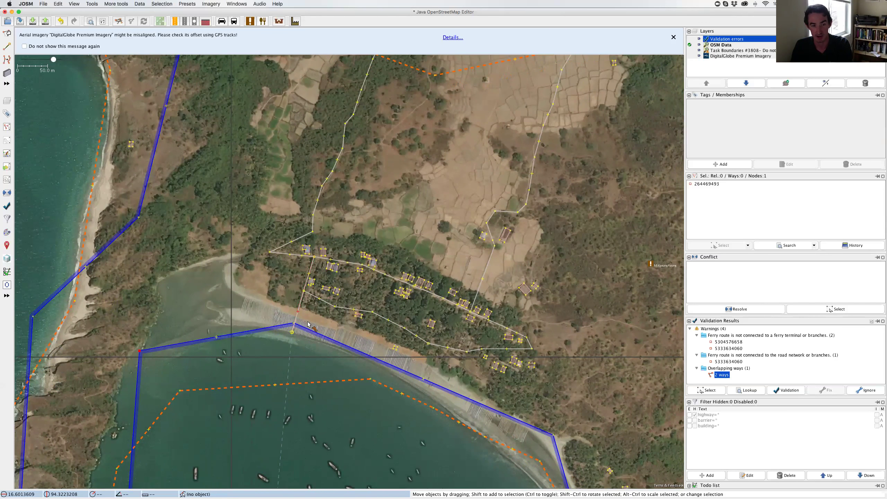
pyautogui.scroll(-2, 337, 362)
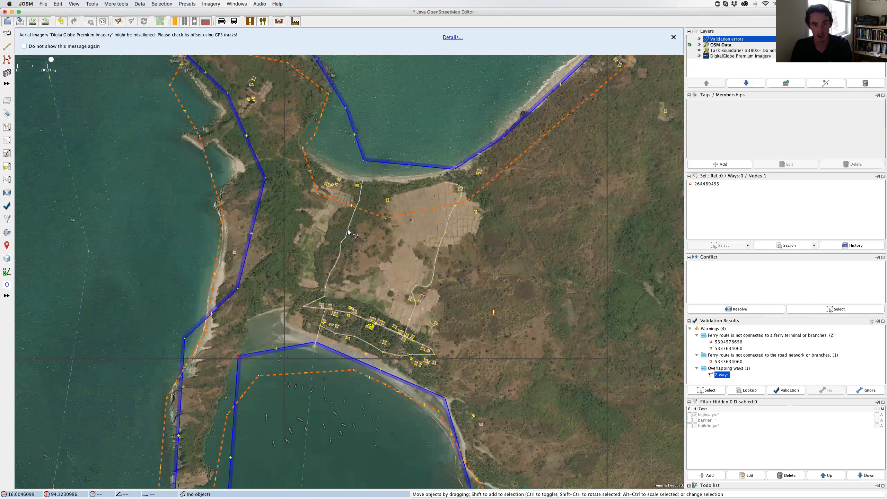
# Step: Try moving the dashed boundary's node in the fields south of the northern bay to the southeast, and undo the move
pyautogui.click(385, 218)
pyautogui.moveTo(442, 269); pyautogui.dragTo(599, 346)
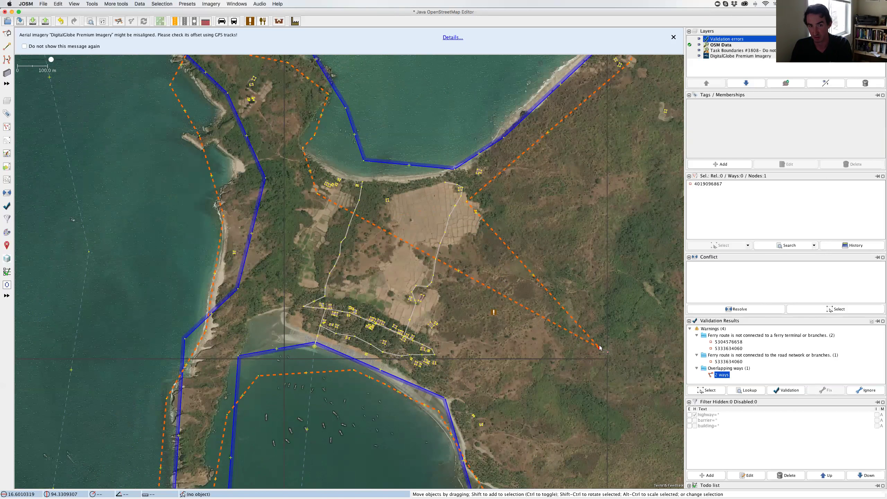
pyautogui.press('super+z')
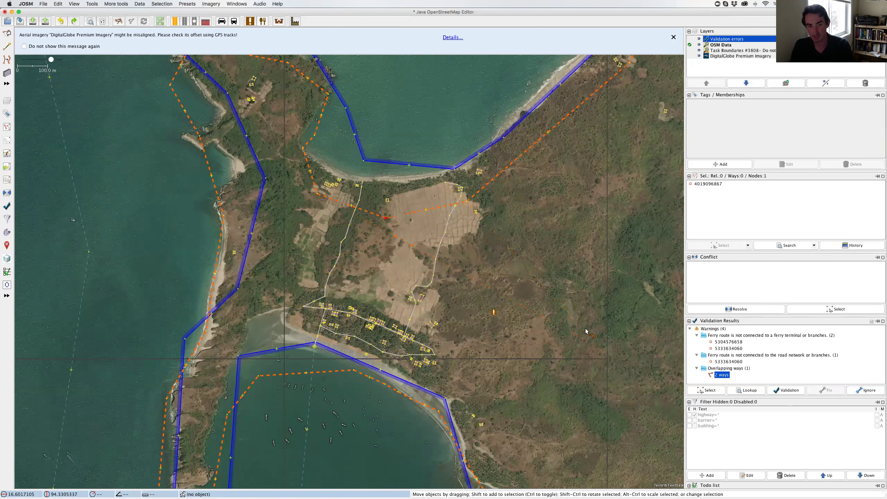
pyautogui.click(490, 272)
# Step: Upload the corrected OSM data to the server
pyautogui.scroll(5, 486, 294)
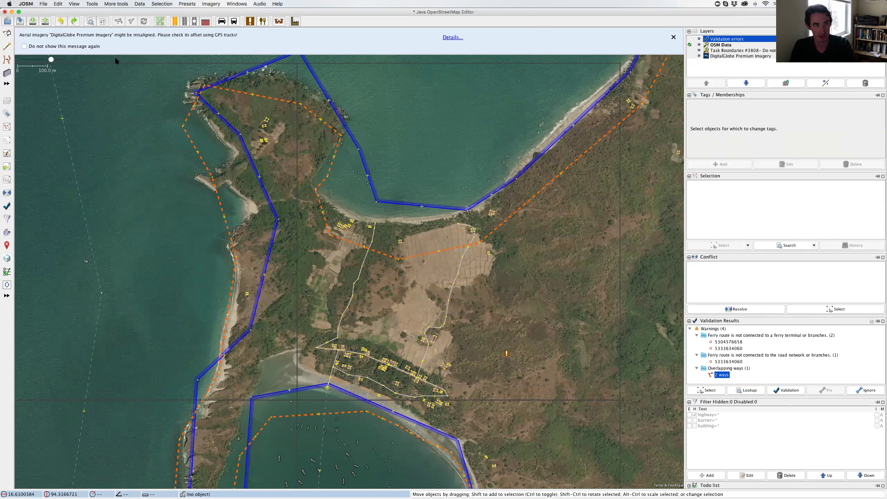
pyautogui.click(45, 21)
pyautogui.click(507, 427)
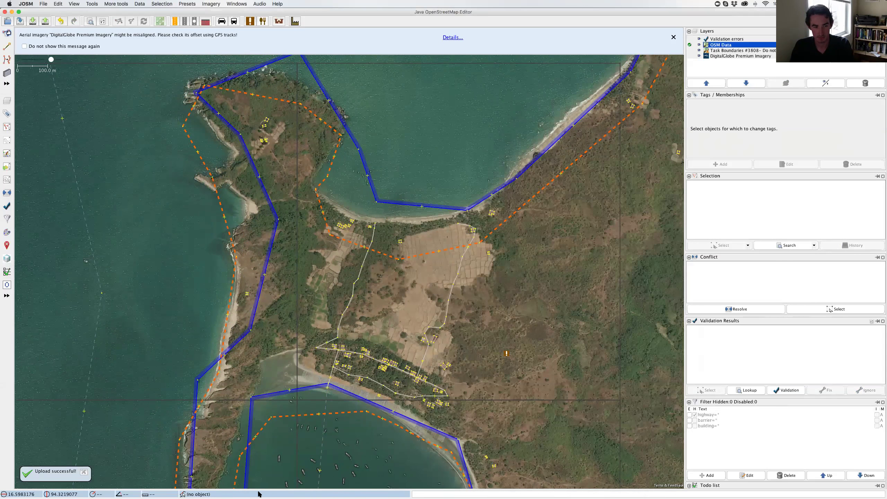
# Step: Switch to the HOT Tasking Manager in Chrome, leave the multiple-task selection and open locked task 268 on its own
pyautogui.click(320, 492)
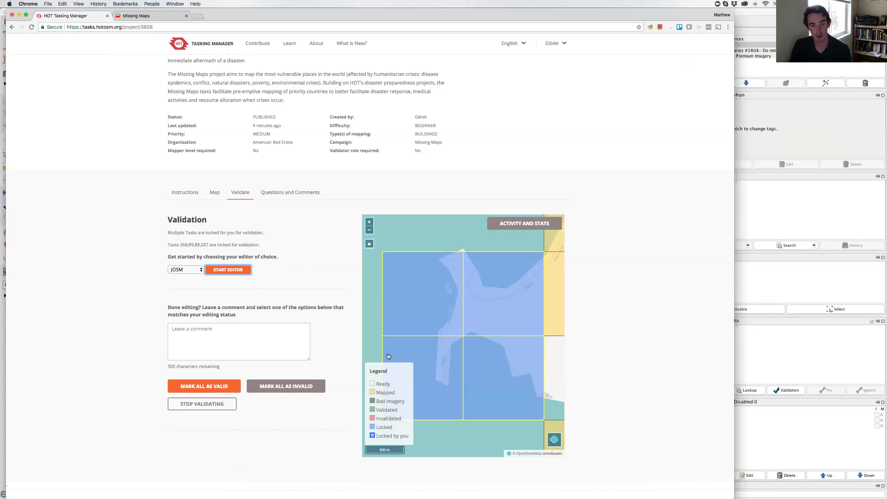
pyautogui.moveTo(432, 348); pyautogui.dragTo(415, 330)
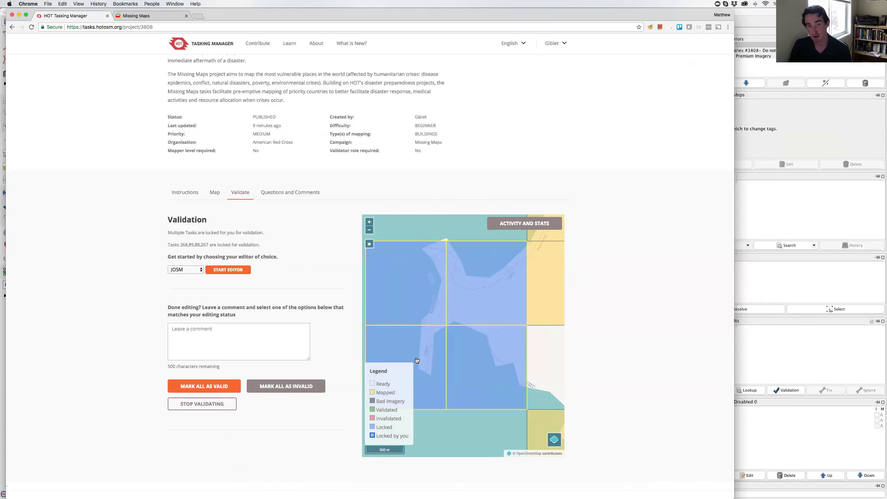
pyautogui.click(477, 305)
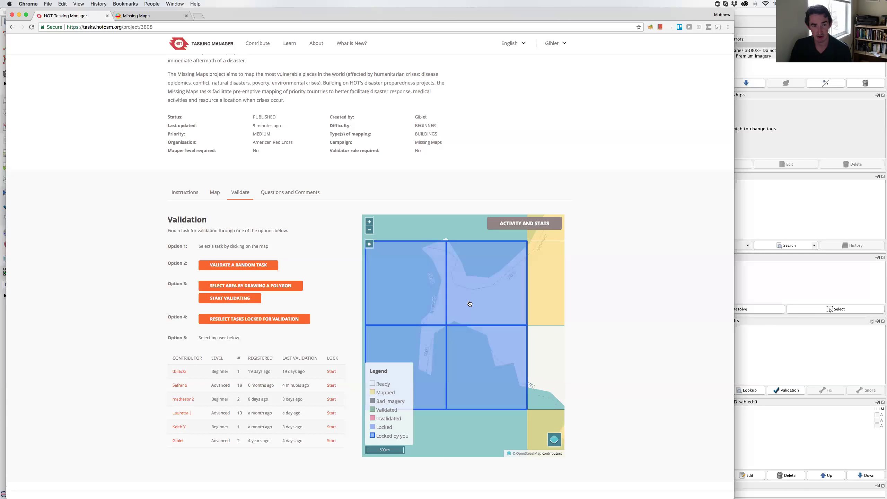
pyautogui.click(468, 301)
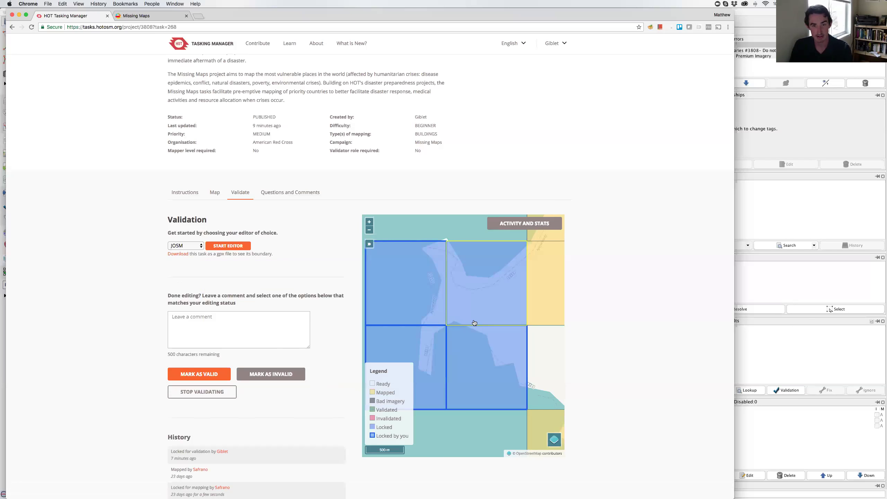
pyautogui.scroll(-1, 475, 324)
pyautogui.scroll(1, 472, 314)
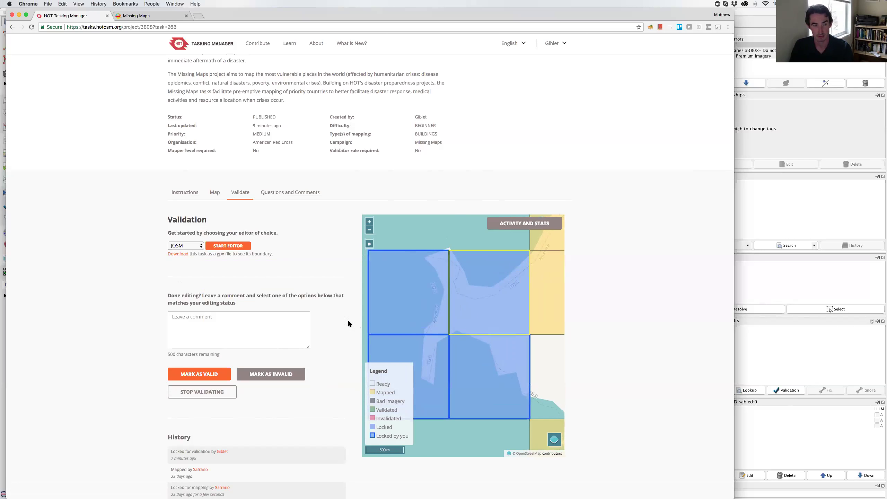
pyautogui.moveTo(462, 378); pyautogui.dragTo(468, 315)
pyautogui.moveTo(504, 264); pyautogui.dragTo(494, 309)
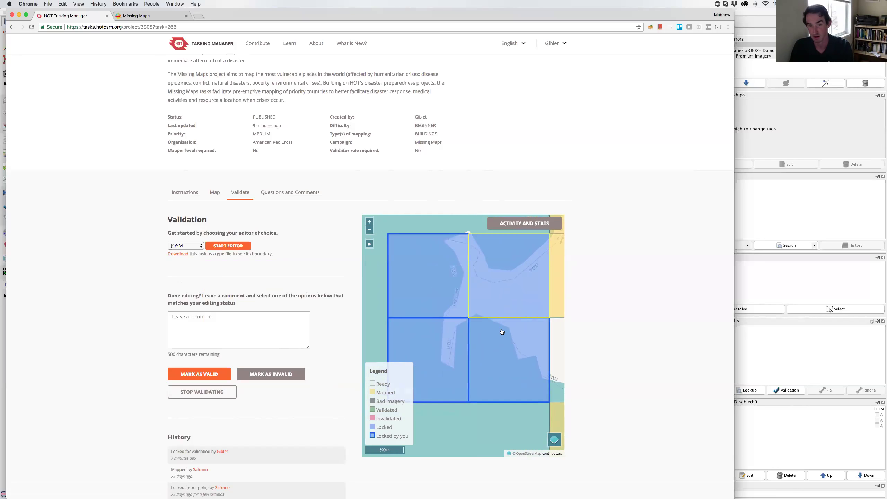
# Step: Open the locked tasks 89 and 88 in turn and check in each one's history who mapped it
pyautogui.click(495, 361)
pyautogui.moveTo(436, 379); pyautogui.dragTo(439, 317)
pyautogui.scroll(-2, 196, 446)
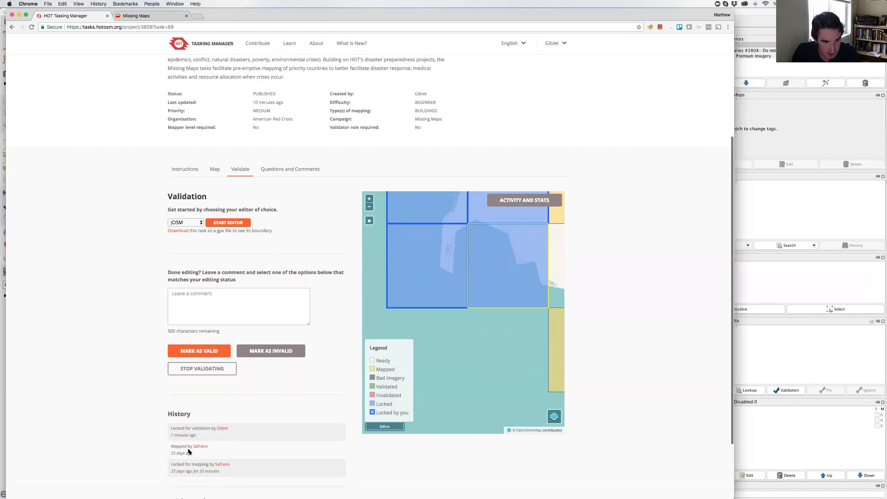
pyautogui.moveTo(436, 262); pyautogui.dragTo(406, 325)
pyautogui.click(404, 309)
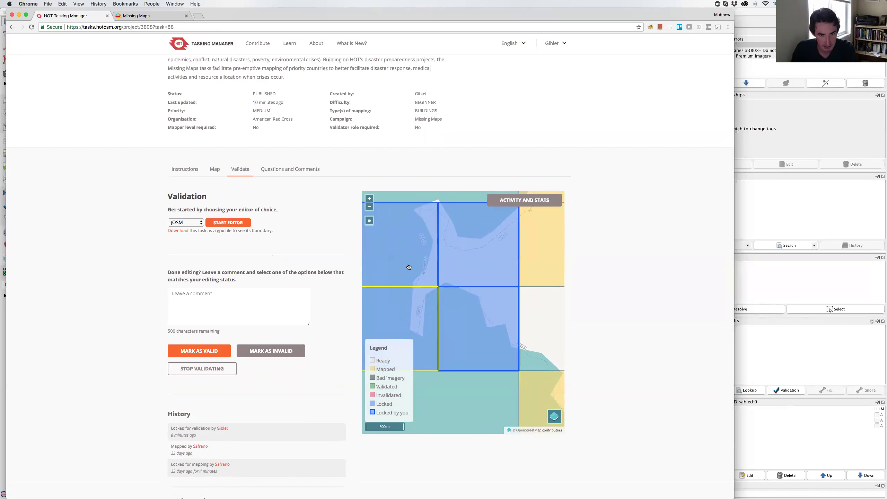
# Step: Open locked task 267 and check in its history who mapped it
pyautogui.click(407, 271)
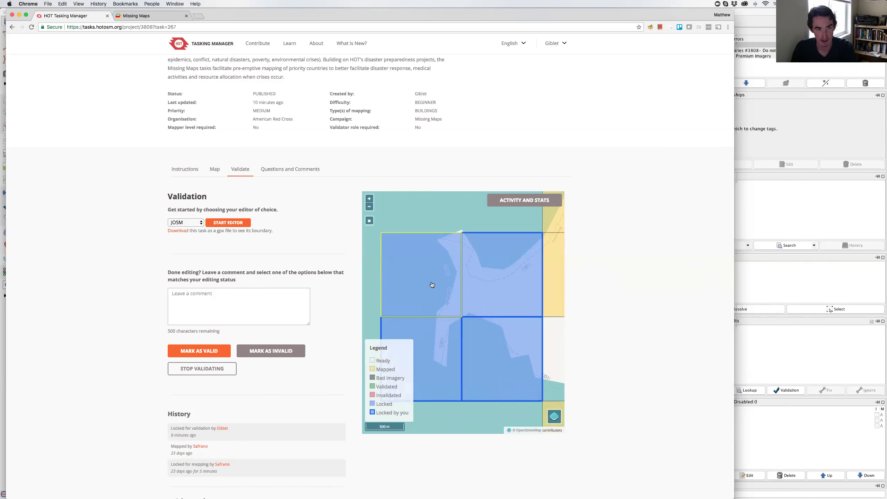
pyautogui.scroll(-2, 485, 291)
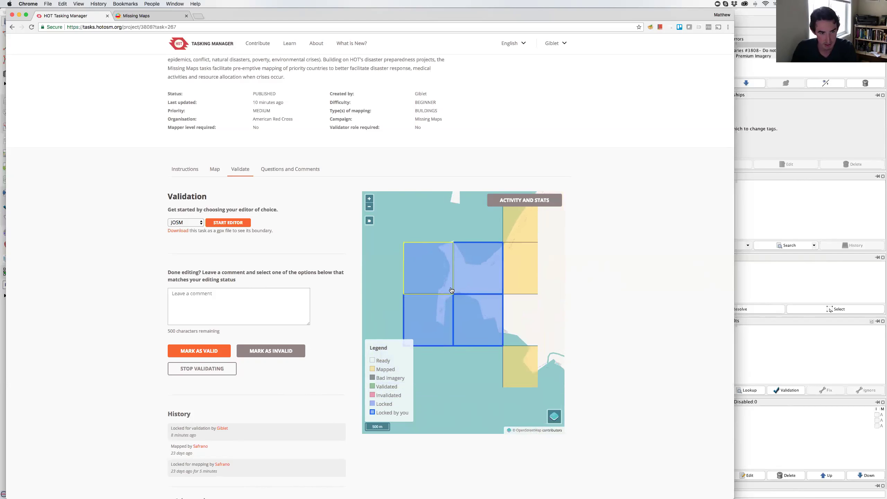
pyautogui.scroll(-1, 452, 290)
# Step: Comment on task 267 with "Hi", a mention of its mapper and "thank you for mapping! All of these tasks look great.", and mark it valid
pyautogui.click(272, 299)
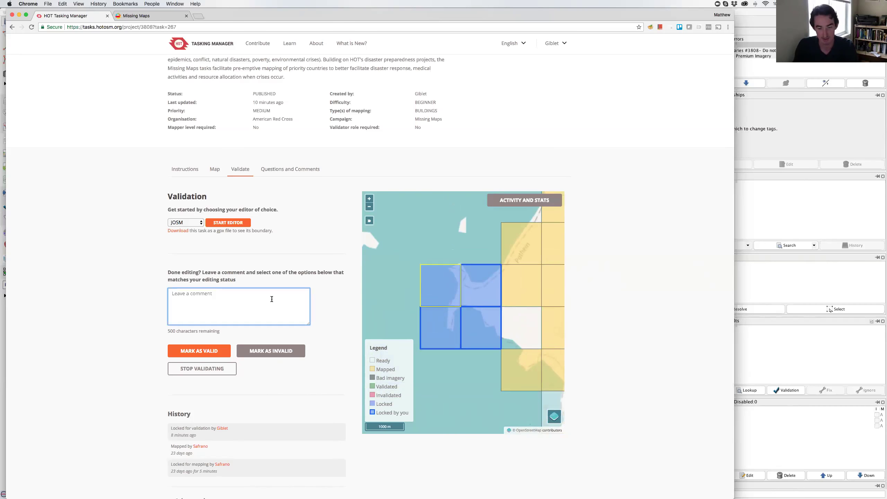
pyautogui.write('H')
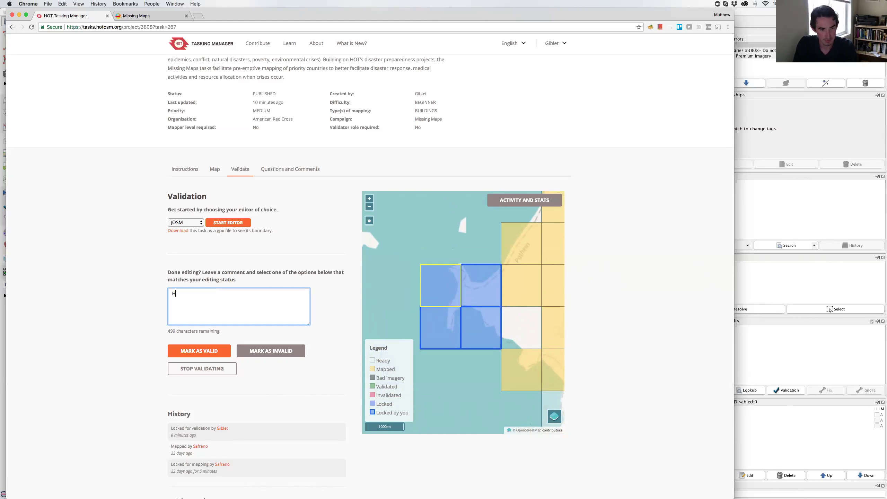
pyautogui.write('i @safran')
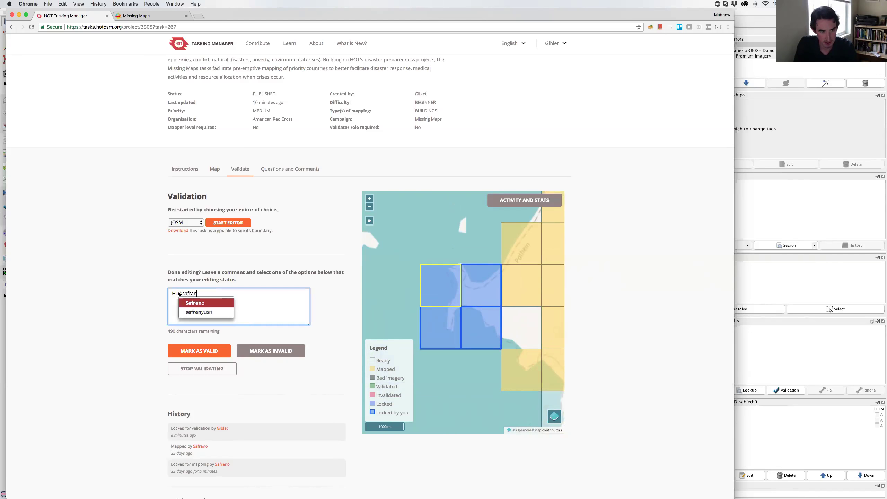
pyautogui.press('Return')
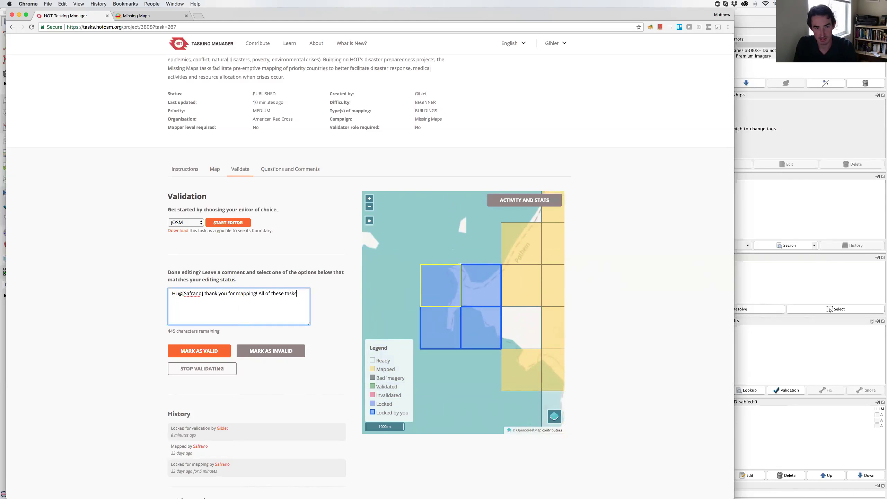
pyautogui.write('ook great.')
pyautogui.click(201, 350)
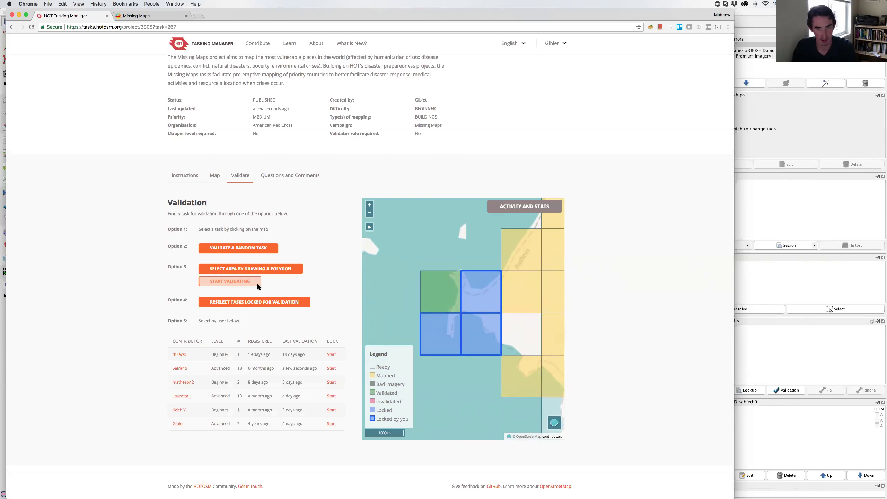
# Step: Open locked task 268 and mark it as valid, and open locked task 89
pyautogui.click(472, 301)
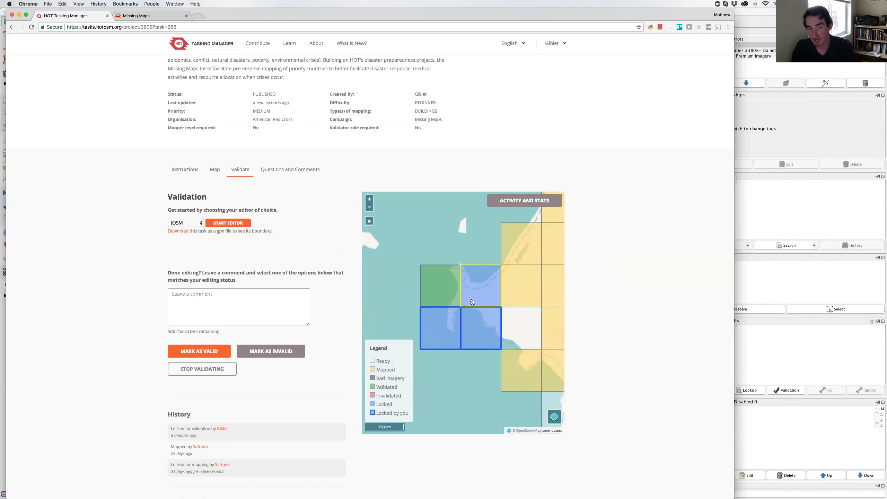
pyautogui.click(188, 349)
pyautogui.click(496, 342)
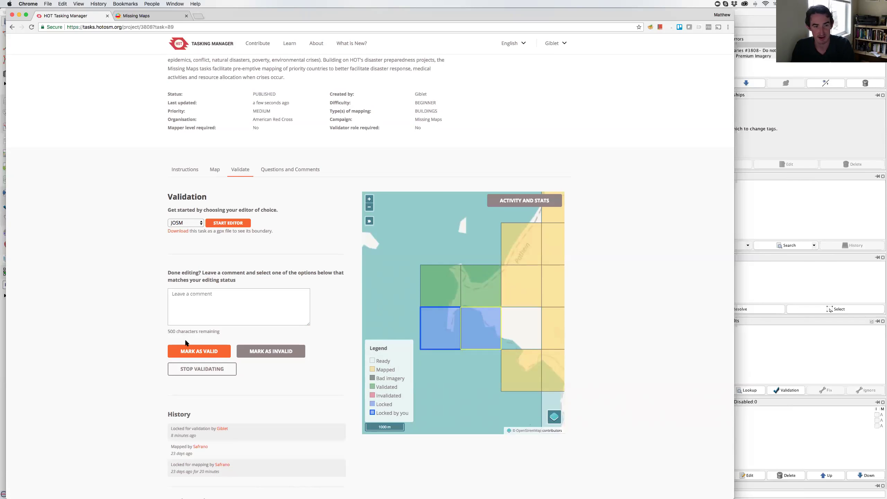
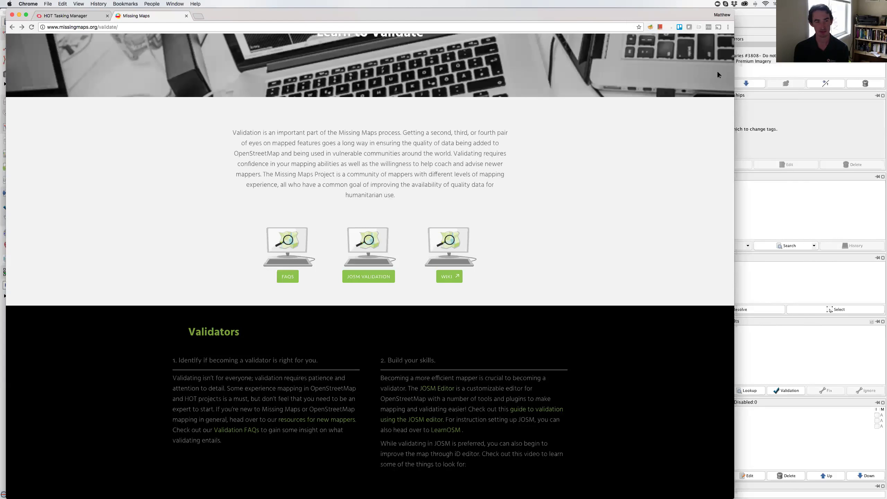
# Step: Return from the Missing Maps page to the Tasking Manager project, open task 91 and look over the task grid to its south
pyautogui.moveTo(78, 13); pyautogui.dragTo(78, 15)
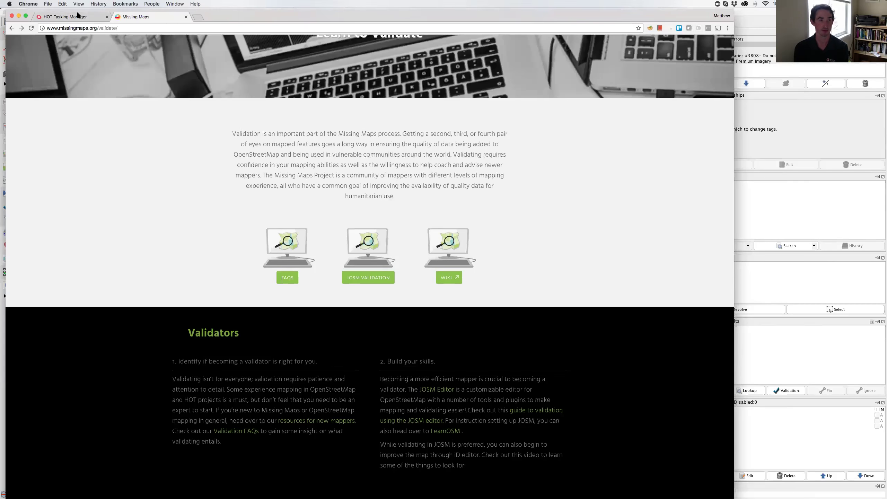
pyautogui.click(78, 14)
pyautogui.scroll(1, 485, 406)
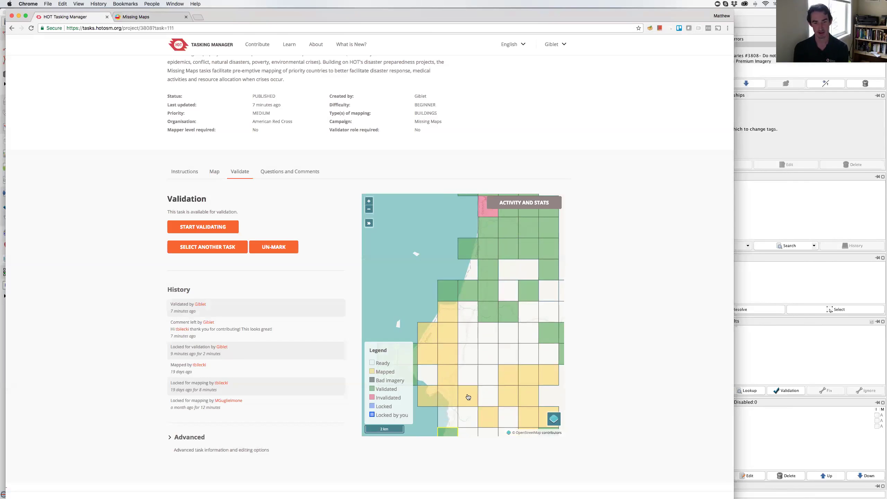
pyautogui.click(463, 377)
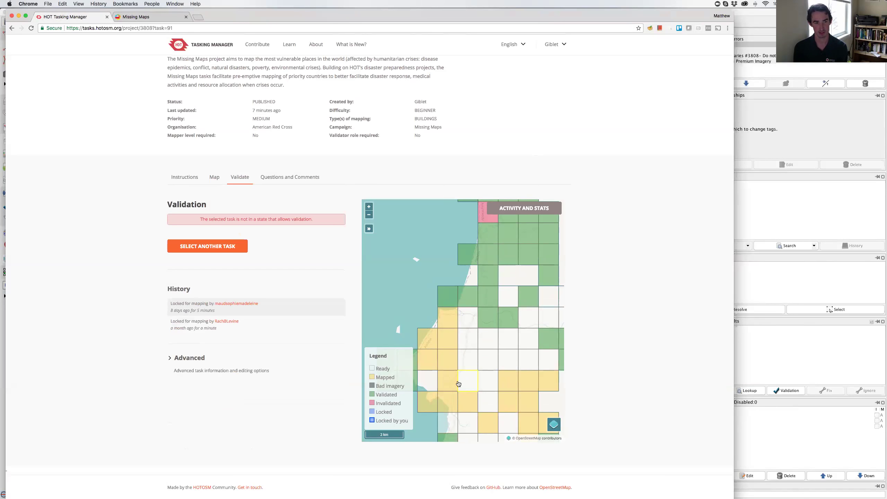
pyautogui.moveTo(460, 391); pyautogui.dragTo(455, 318)
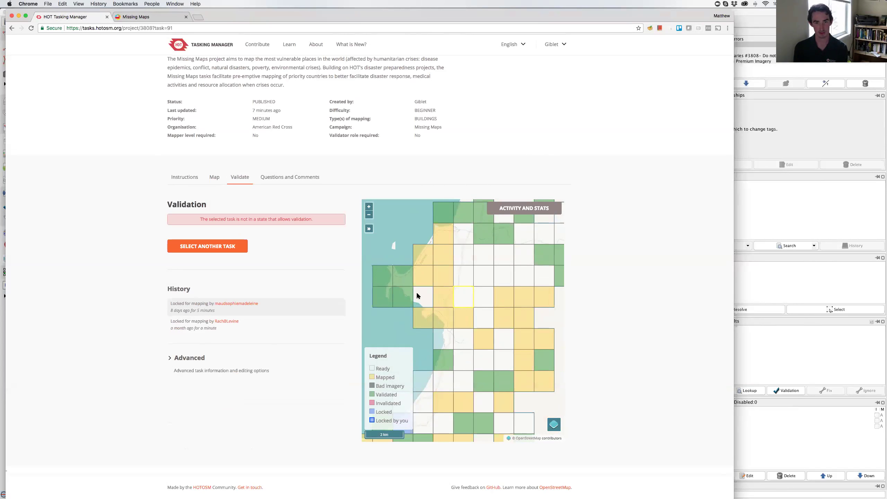
pyautogui.scroll(2, 348, 275)
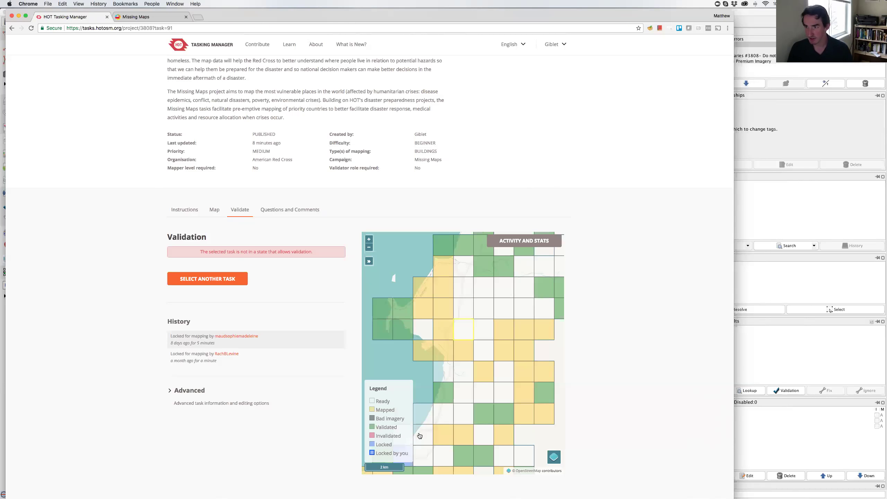
# Step: Switch to JOSM and display the Authors window
pyautogui.moveTo(452, 493)
pyautogui.click(589, 488)
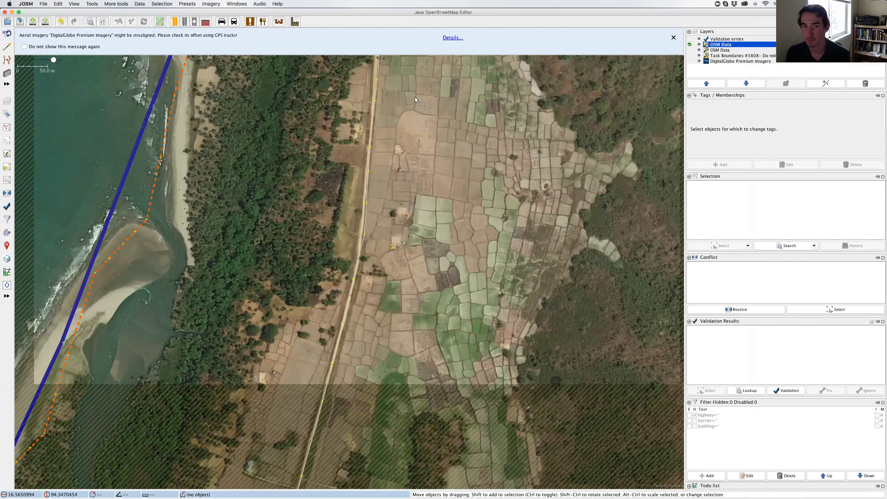
pyautogui.click(231, 4)
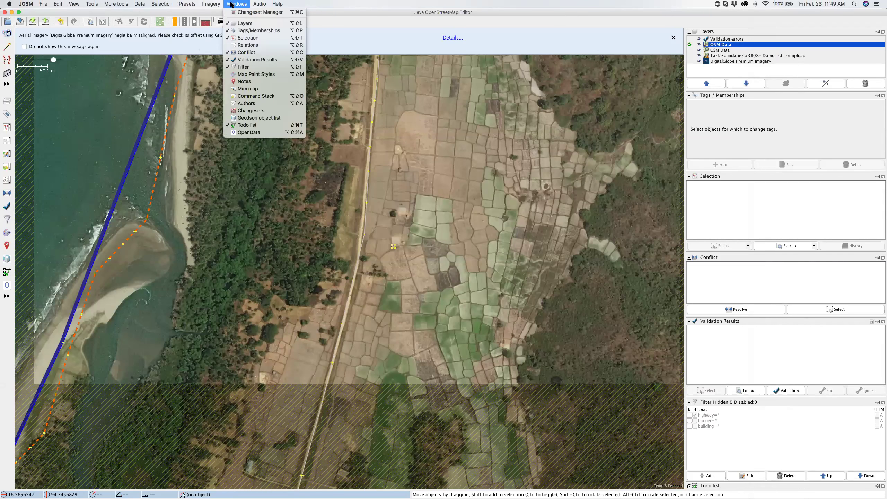
pyautogui.click(247, 103)
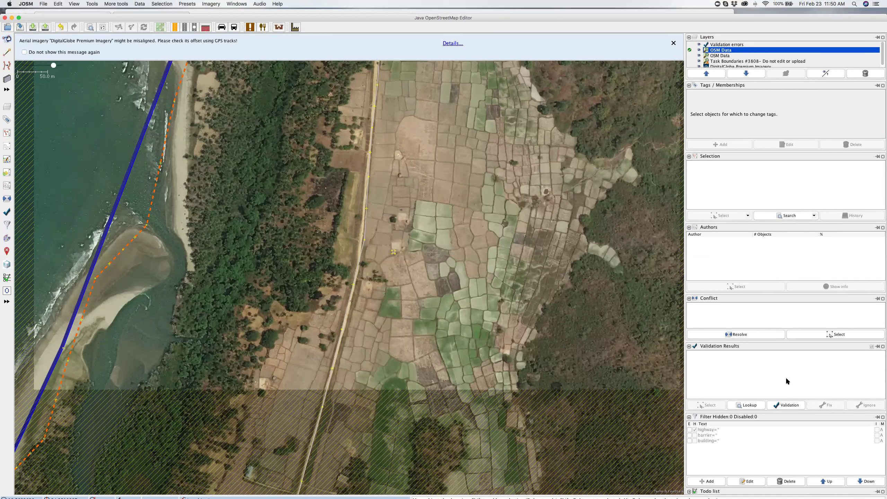
# Step: Close the Validation Results window and adjust the heights of the Selection and Authors windows
pyautogui.click(883, 346)
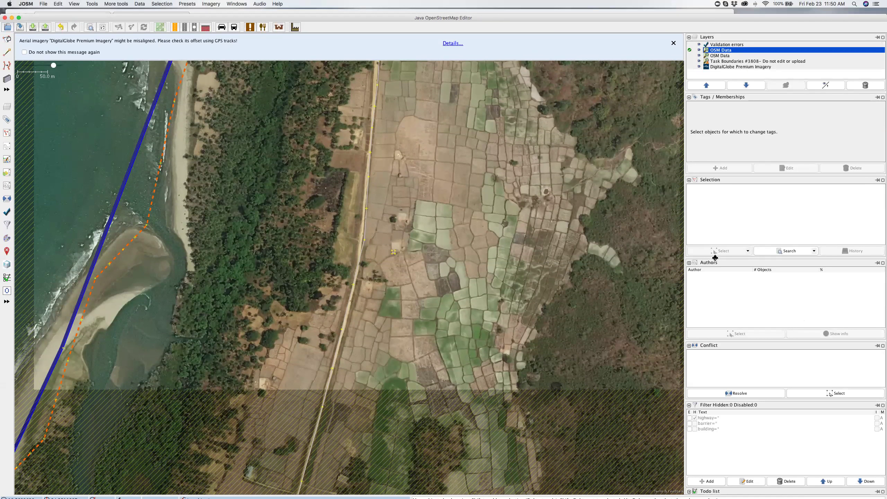
pyautogui.moveTo(715, 258); pyautogui.dragTo(713, 265)
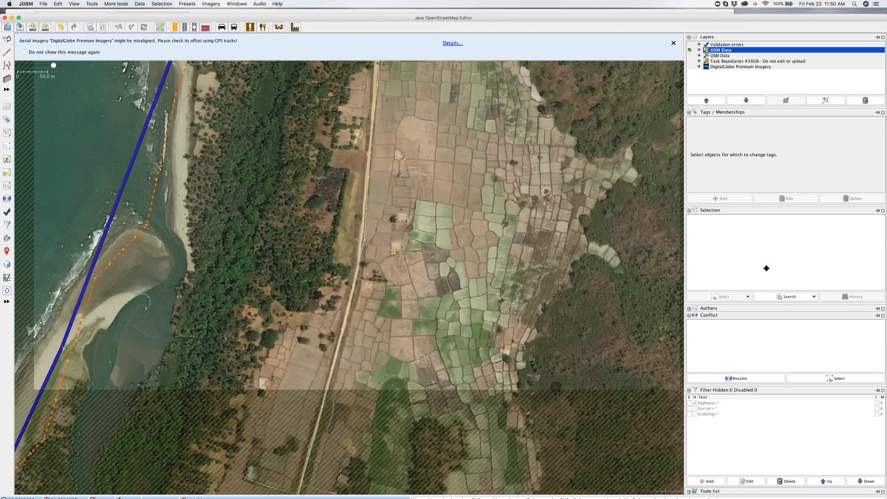
pyautogui.moveTo(700, 253); pyautogui.dragTo(720, 278)
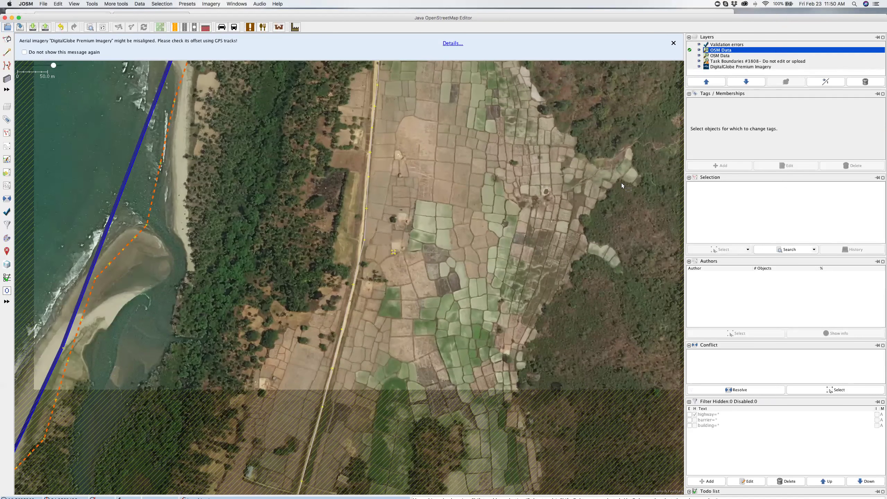
# Step: Download OpenStreetMap data for a wider stretch of coast around the currently loaded area into the existing data layer
pyautogui.hscroll(3, 587, 208)
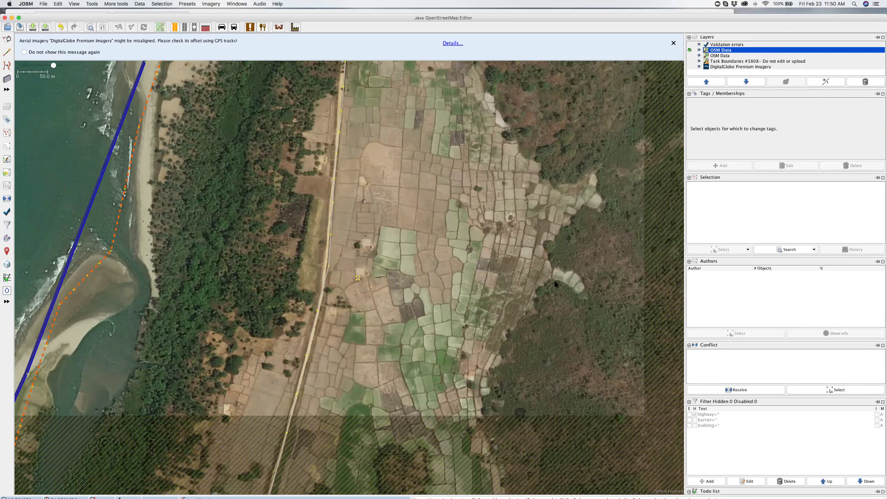
pyautogui.scroll(10, 555, 280)
pyautogui.hscroll(3, 544, 284)
pyautogui.scroll(-5, 444, 226)
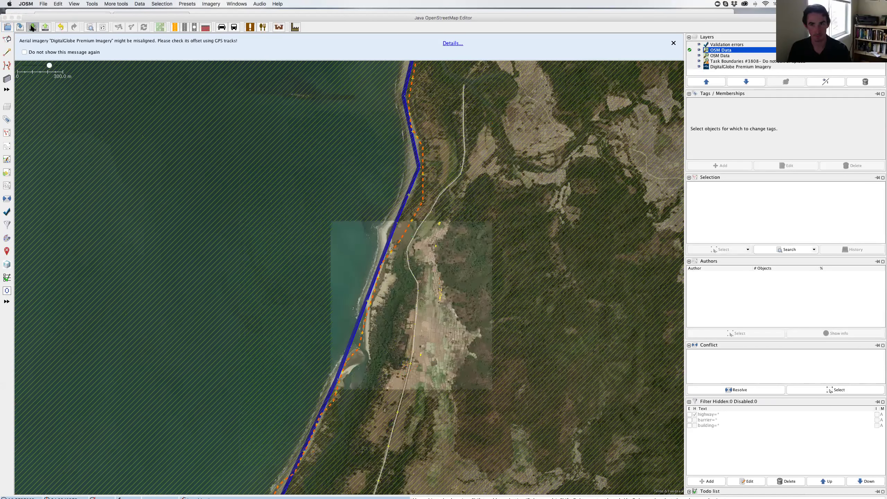
pyautogui.click(32, 28)
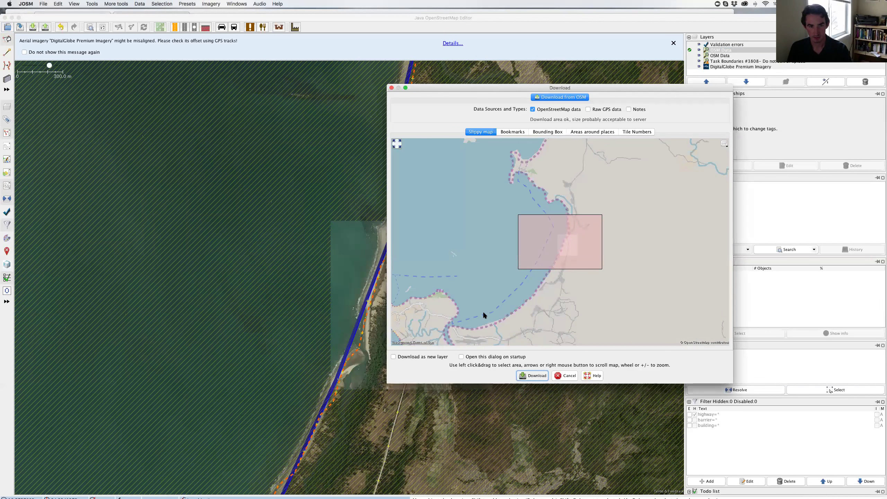
pyautogui.press('Return')
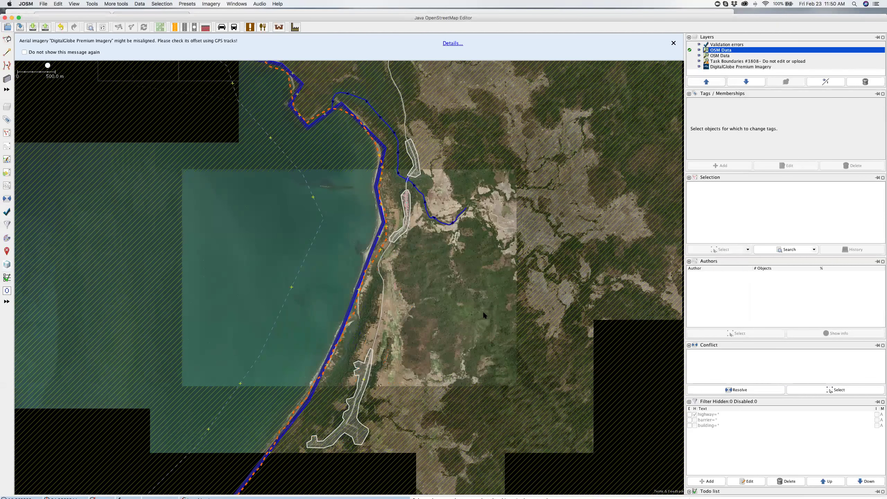
# Step: Search the downloaded data for building=* and narrow the selection to the buildings of the author with the most objects
pyautogui.press('super+f')
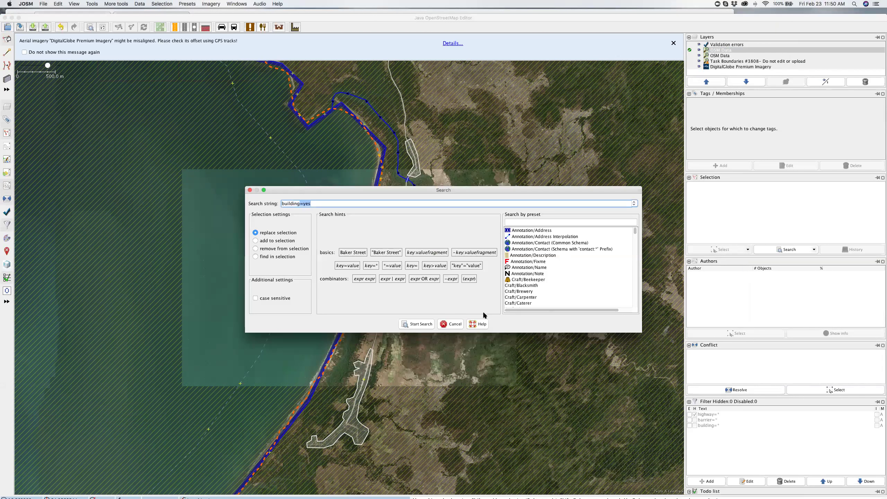
pyautogui.press('Return')
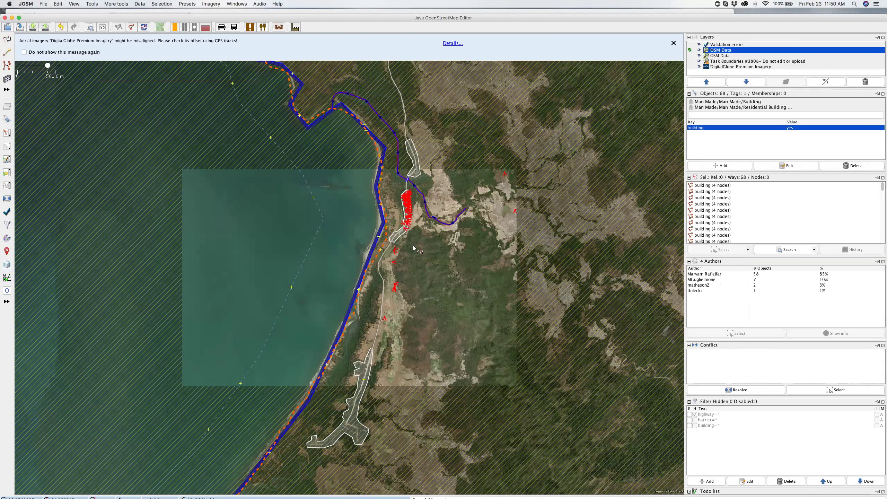
pyautogui.scroll(2, 389, 280)
pyautogui.scroll(6, 396, 259)
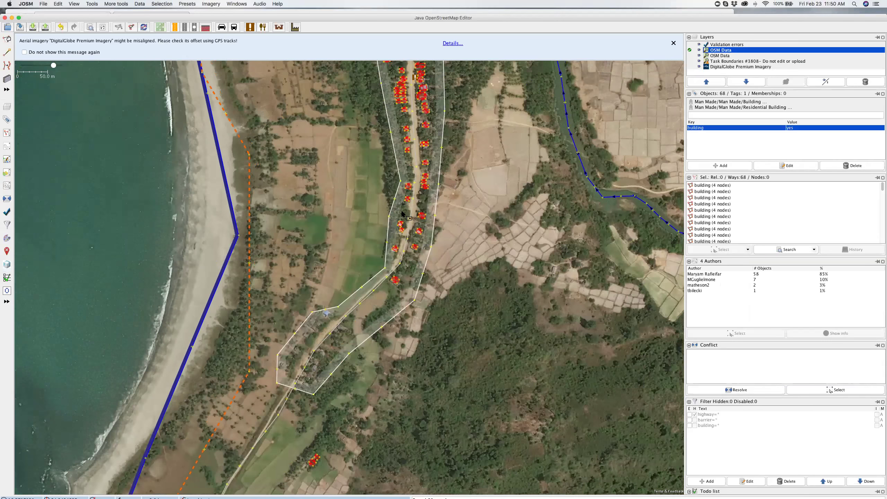
pyautogui.scroll(5, 399, 264)
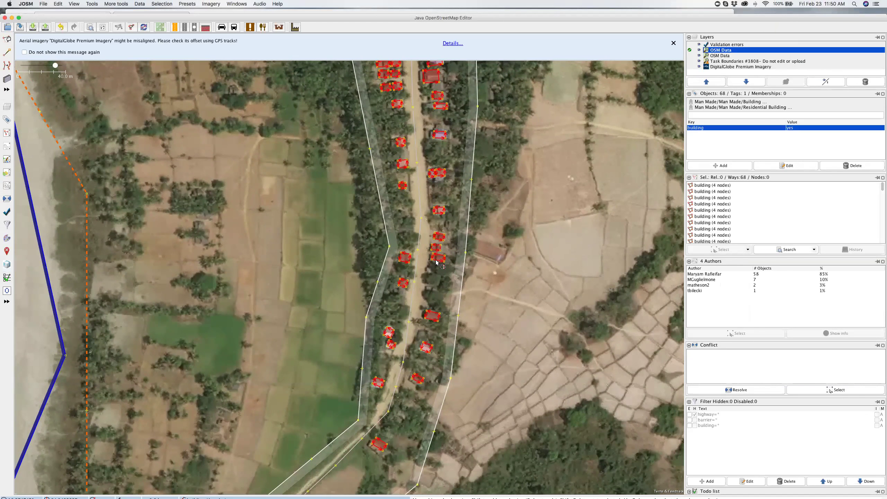
pyautogui.doubleClick(706, 274)
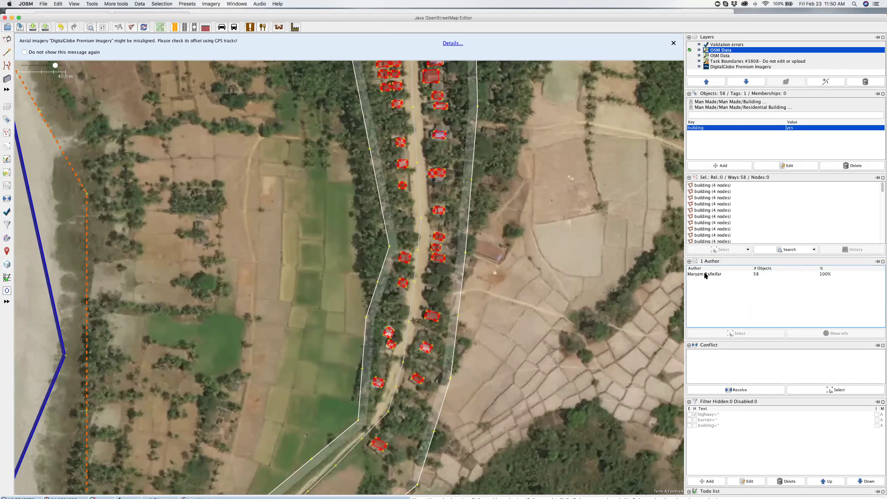
# Step: Clear the selection, search for building=* again, and select the second-listed author's buildings to examine the ones south of the village up close
pyautogui.scroll(-3, 557, 247)
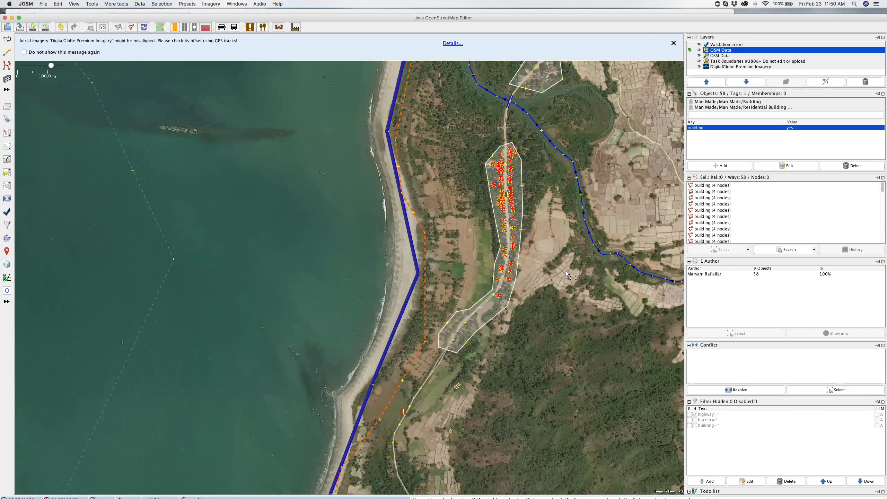
pyautogui.click(530, 239)
pyautogui.hotkey('ctrl', 'f')
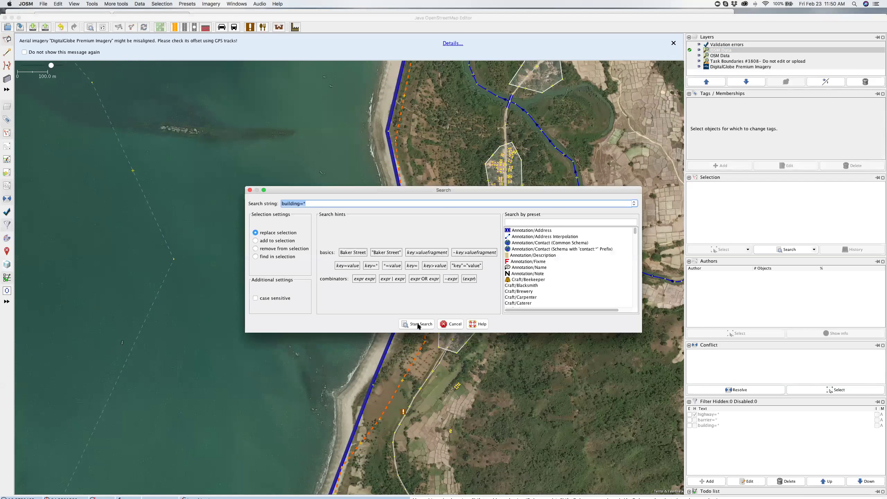
pyautogui.click(418, 324)
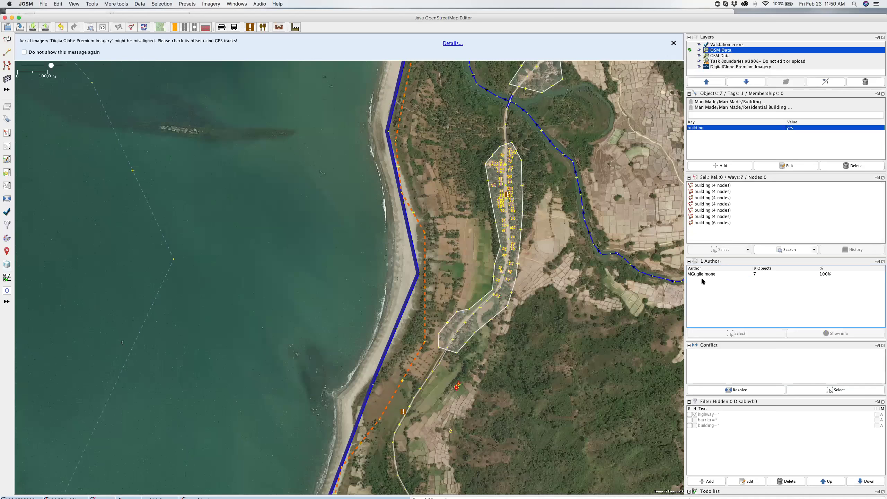
pyautogui.scroll(3, 461, 328)
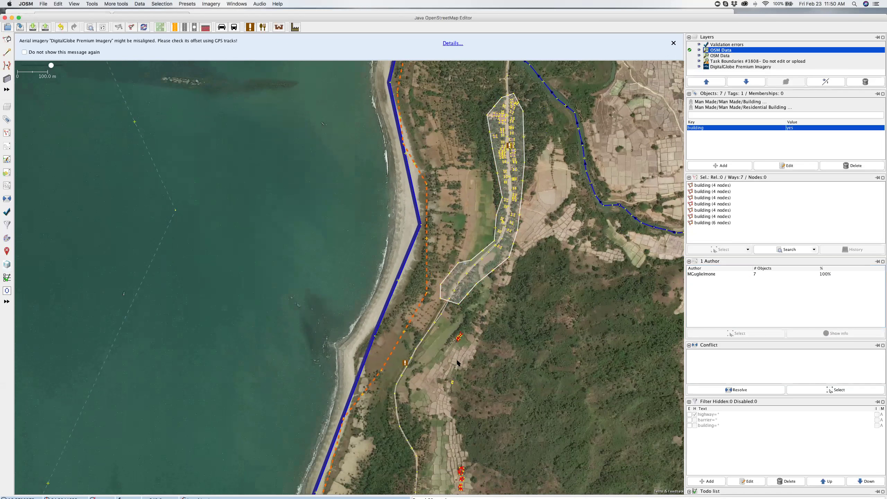
pyautogui.scroll(3, 450, 335)
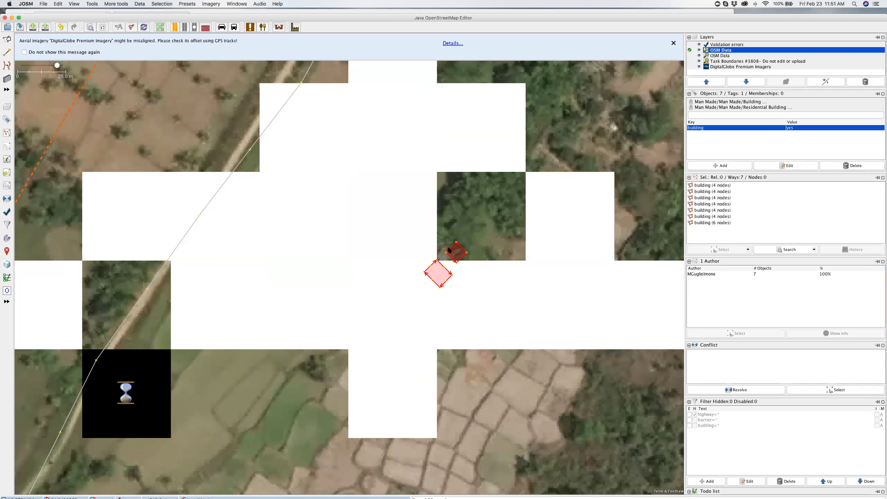
# Step: Clear the building selection and examine the buildings and residential areas northward along the coastal road up to the river crossing
pyautogui.scroll(-3, 452, 265)
pyautogui.scroll(3, 455, 325)
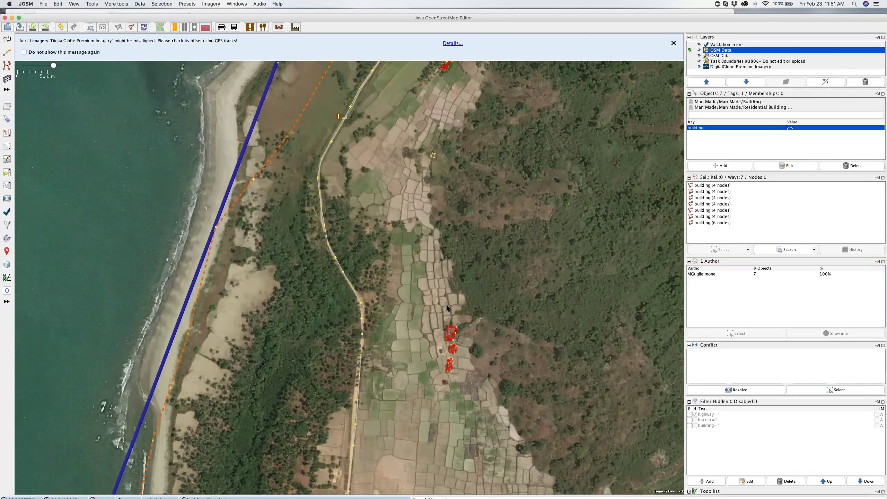
pyautogui.scroll(-3, 449, 307)
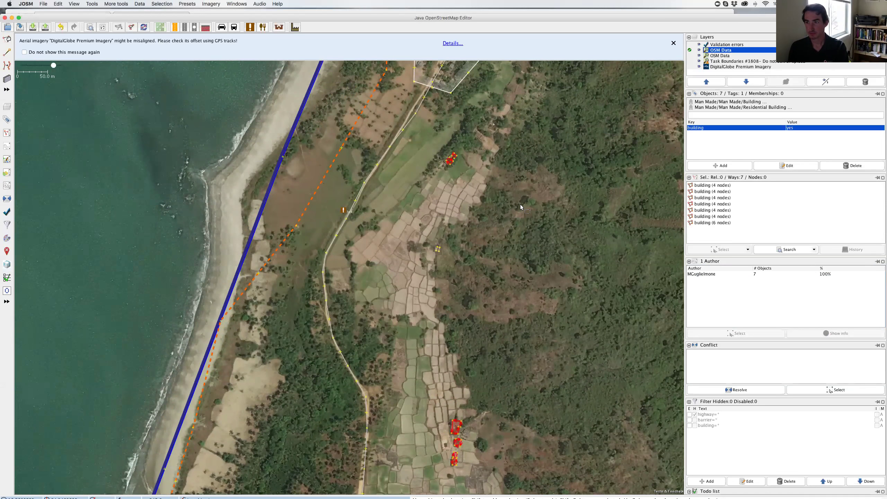
pyautogui.click(474, 202)
pyautogui.moveTo(474, 203); pyautogui.dragTo(469, 240)
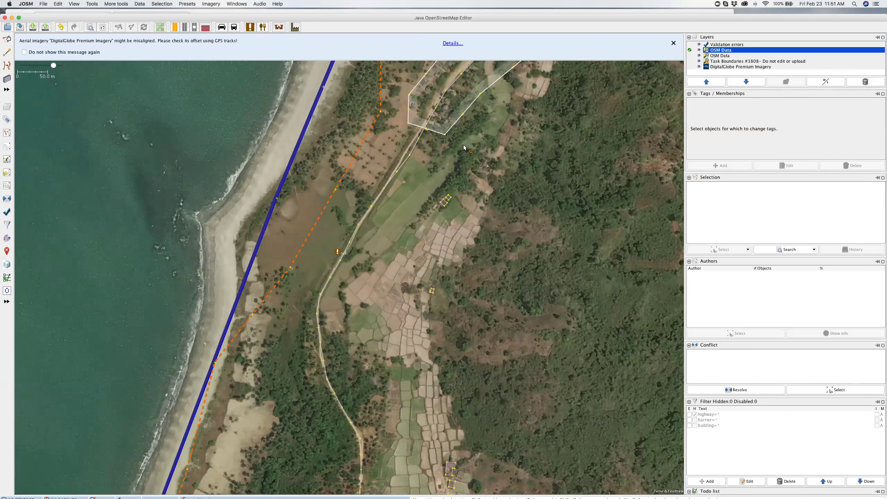
pyautogui.moveTo(463, 177); pyautogui.dragTo(433, 254)
pyautogui.moveTo(477, 151); pyautogui.dragTo(423, 237)
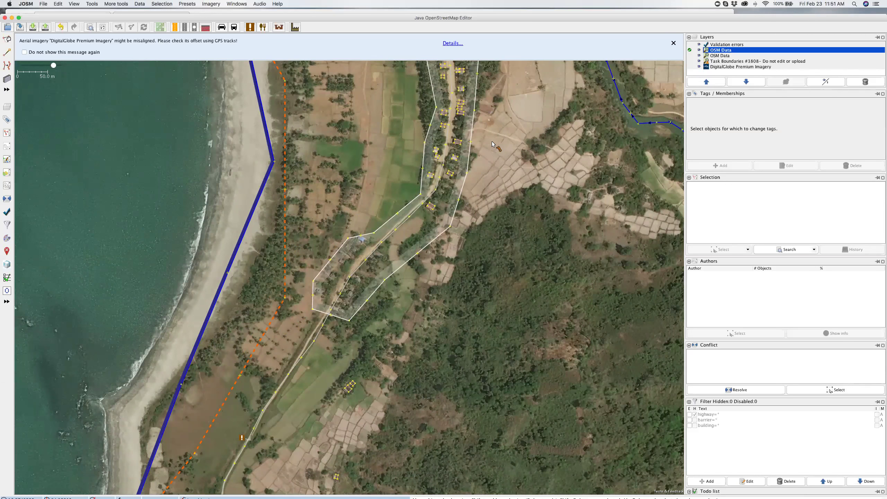
pyautogui.moveTo(481, 141); pyautogui.dragTo(483, 180)
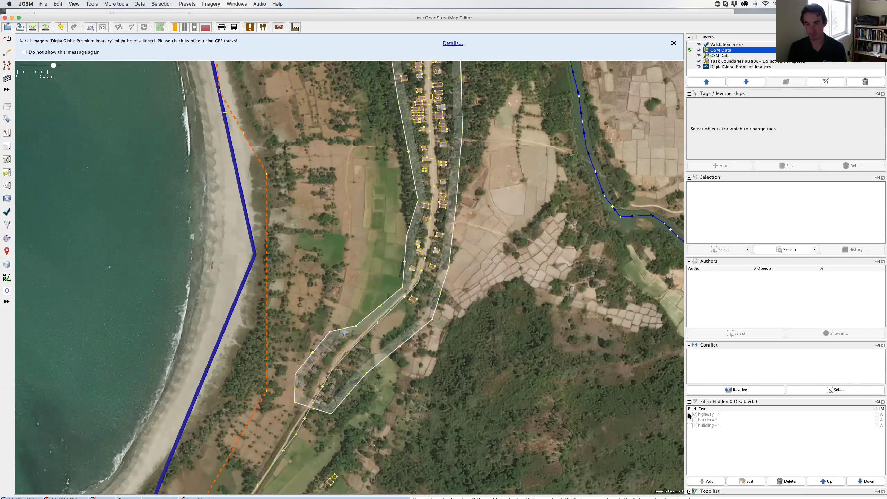
pyautogui.scroll(-3, 536, 344)
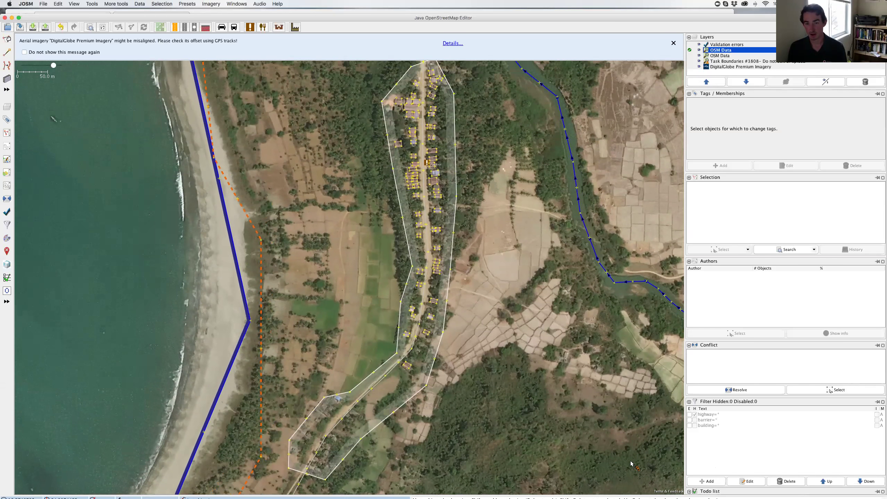
pyautogui.scroll(3, 536, 344)
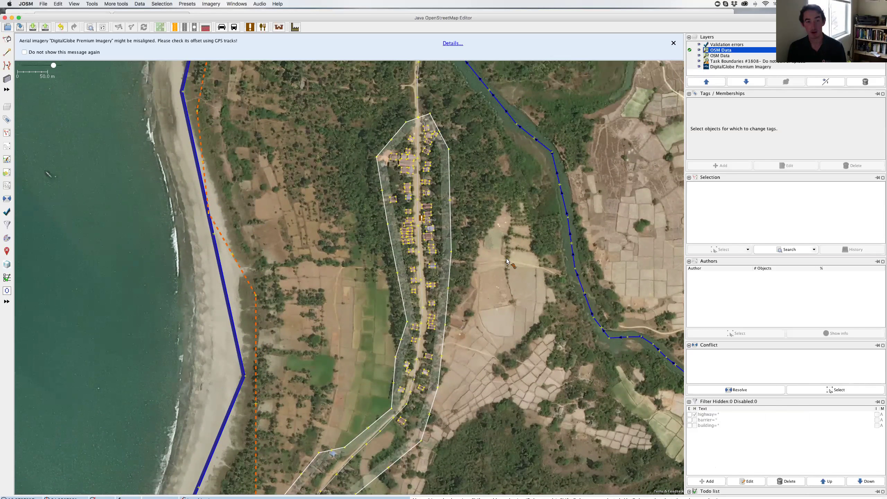
pyautogui.scroll(-2, 520, 321)
pyautogui.scroll(-2, 518, 289)
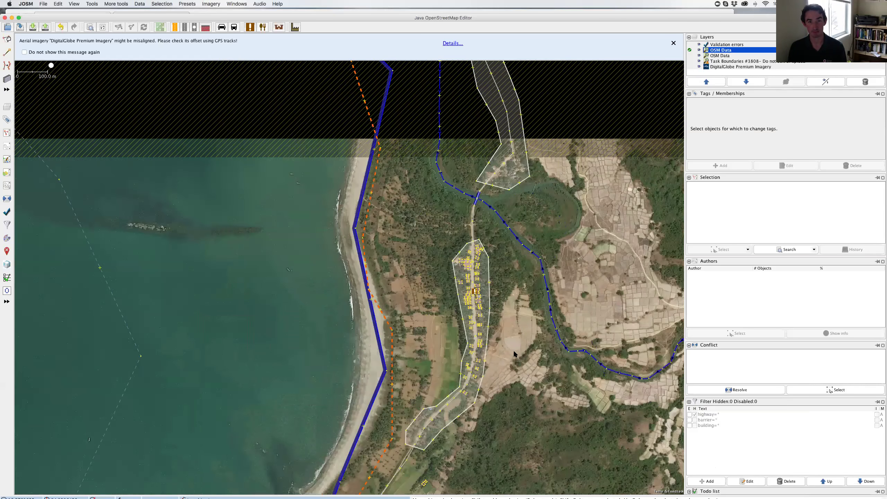
pyautogui.moveTo(563, 321); pyautogui.dragTo(485, 301)
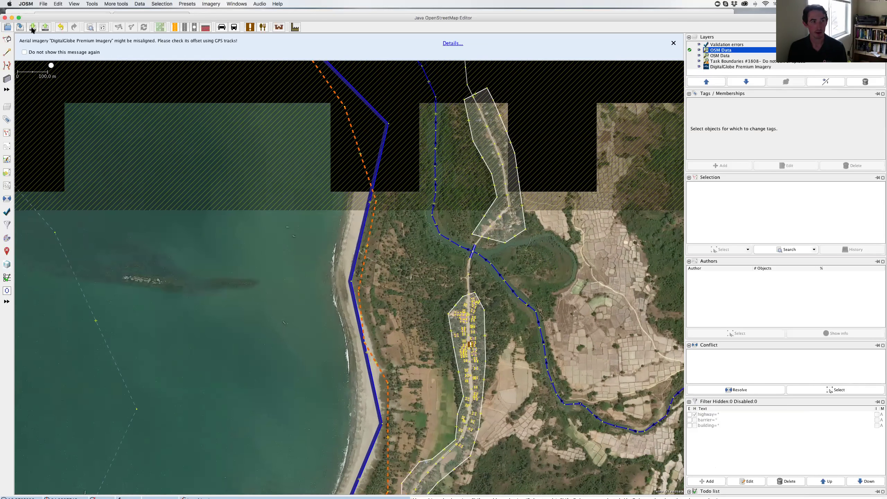
# Step: Download OpenStreetMap data for a densely built industrial district on the northwest side of Yangon into the existing data layer
pyautogui.press('super+shift+Down')
pyautogui.scroll(-4, 513, 248)
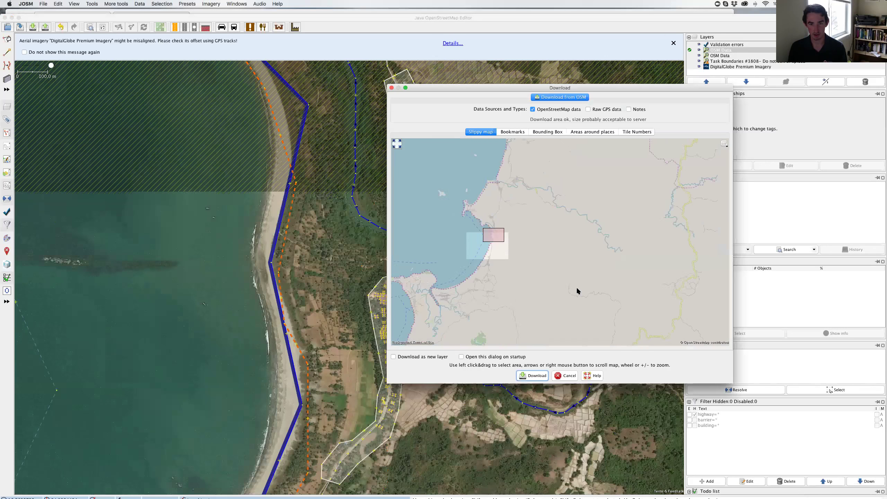
pyautogui.press('Right')
pyautogui.press('Right')
pyautogui.press('Down')
pyautogui.press('Down')
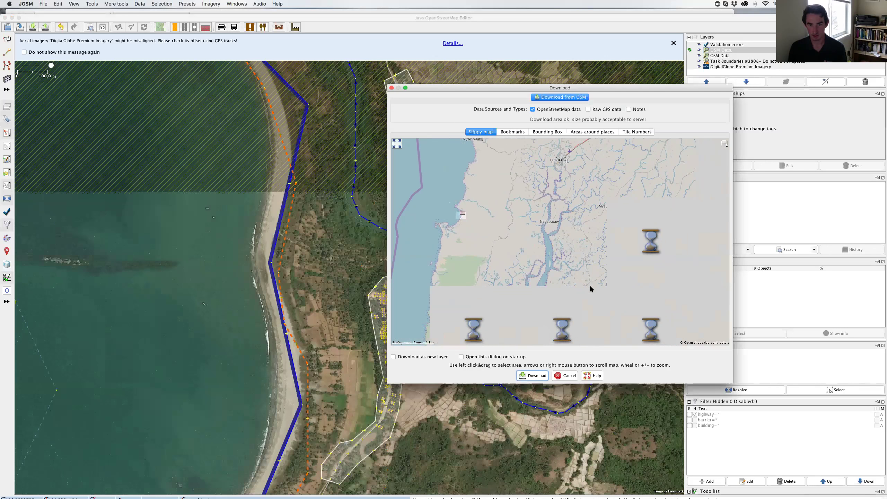
pyautogui.press('Right')
pyautogui.press('Down')
pyautogui.press('Right')
pyautogui.press('Down')
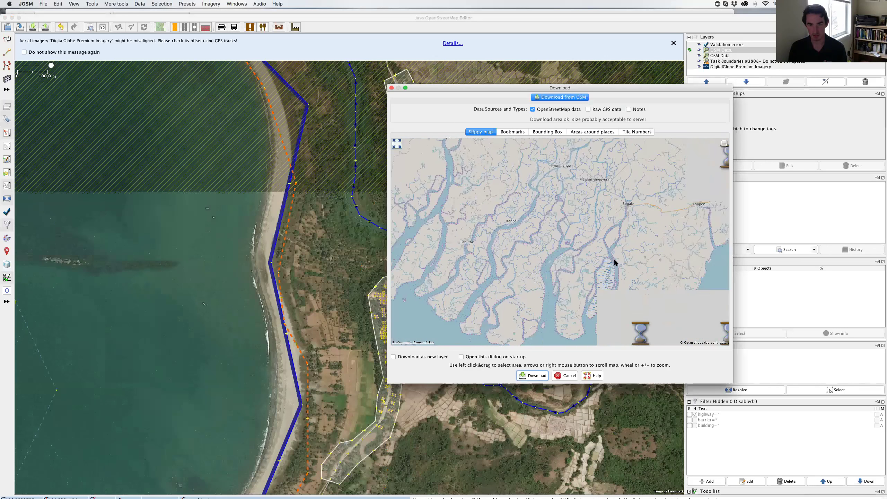
pyautogui.press('Right')
pyautogui.press('Up')
pyautogui.press('Right')
pyautogui.press('Up')
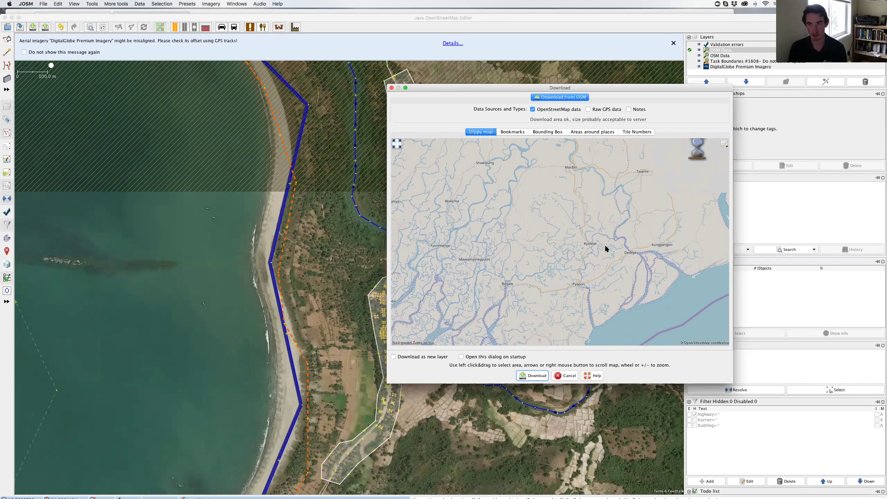
pyautogui.press('Up')
pyautogui.press('Right')
pyautogui.press('Up')
pyautogui.press('Right')
pyautogui.press('Up')
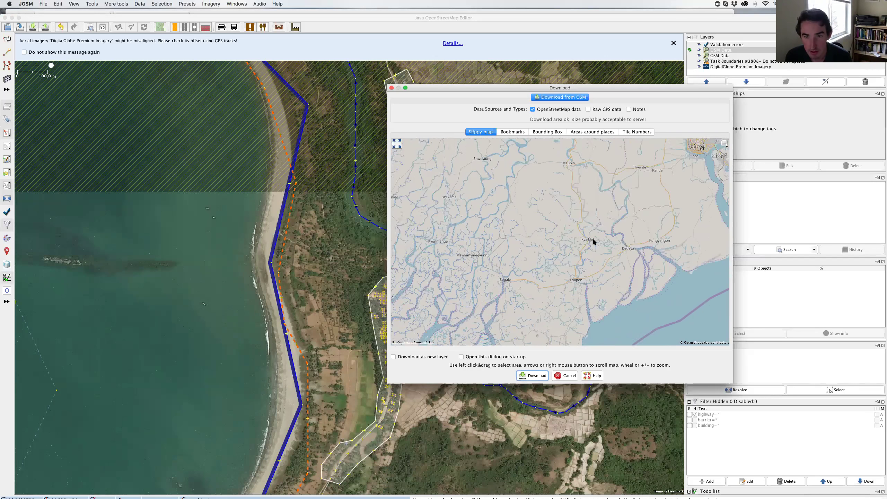
pyautogui.scroll(5, 607, 232)
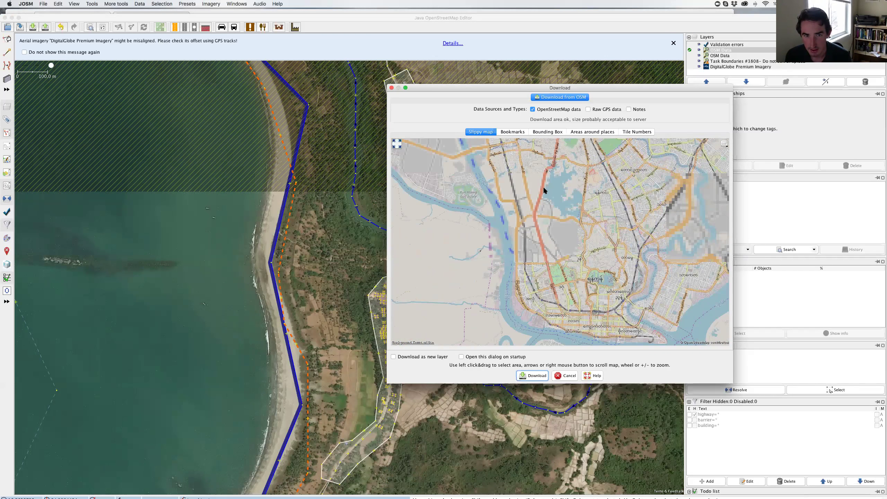
pyautogui.press('Up')
pyautogui.press('Left')
pyautogui.moveTo(429, 178); pyautogui.dragTo(514, 250)
pyautogui.click(537, 376)
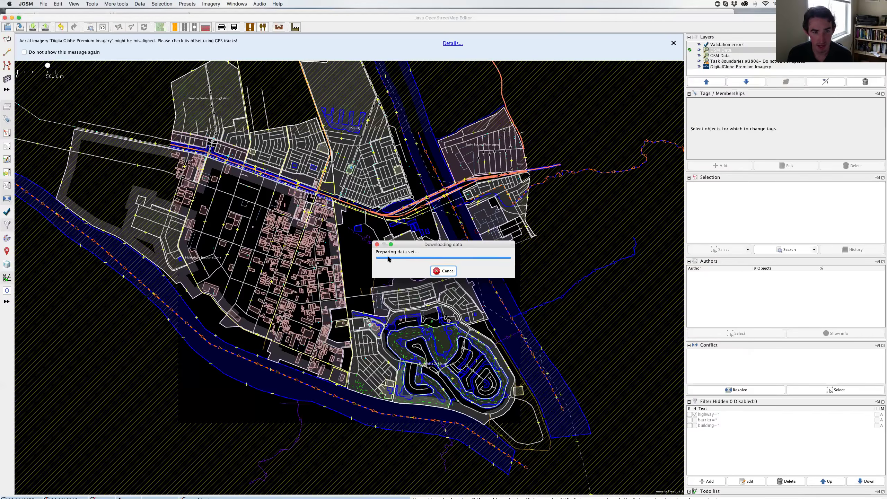
# Step: Enable the highway=* filter to hide the roads across the newly downloaded city district
pyautogui.moveTo(349, 231); pyautogui.dragTo(406, 250)
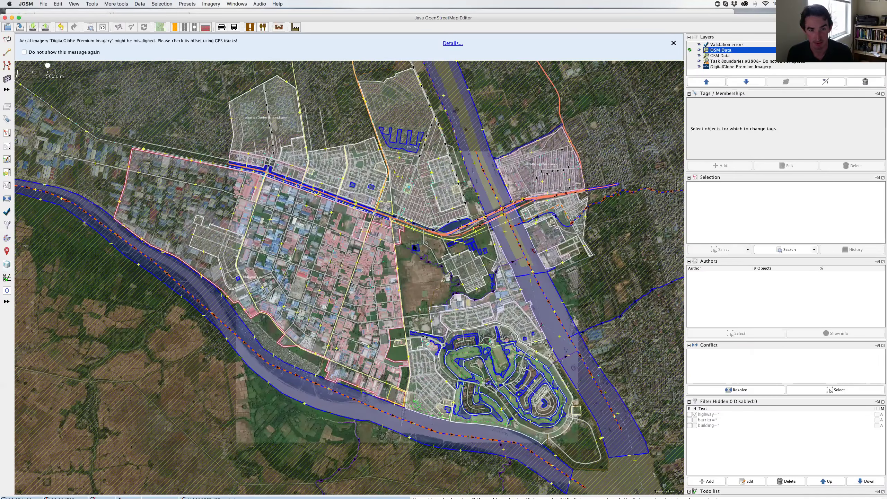
pyautogui.moveTo(319, 263); pyautogui.dragTo(355, 283)
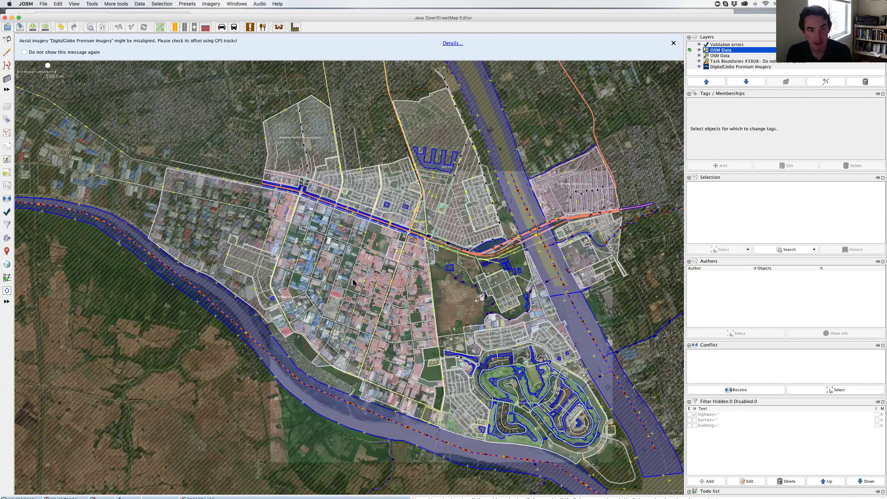
pyautogui.scroll(2, 386, 273)
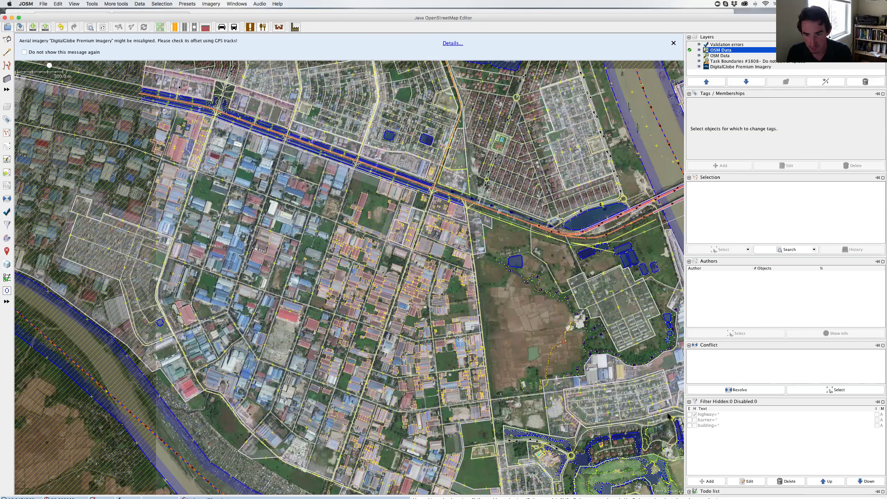
pyautogui.click(689, 415)
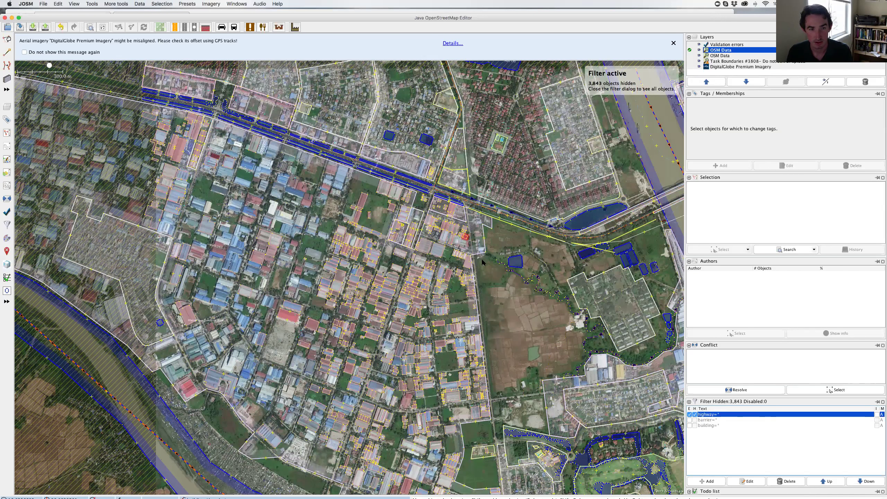
pyautogui.scroll(3, 455, 272)
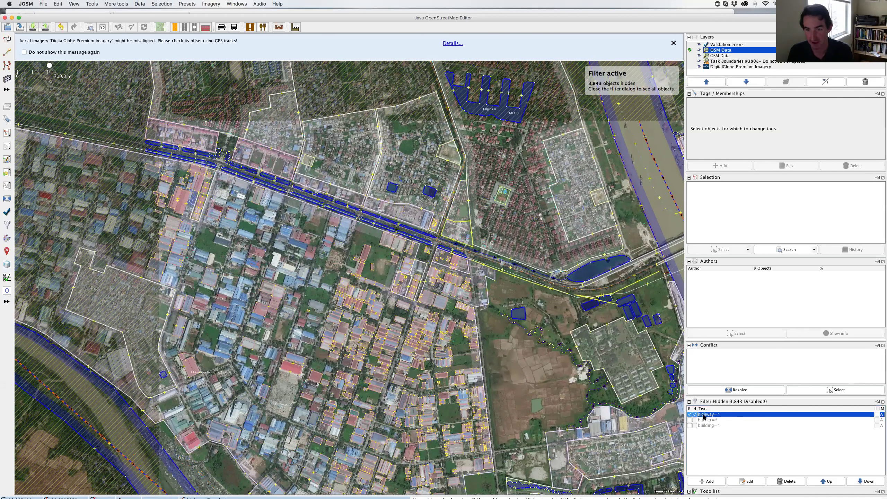
# Step: Add a new filter for landuse=* so the land-use areas are disabled in the data layer
pyautogui.click(704, 482)
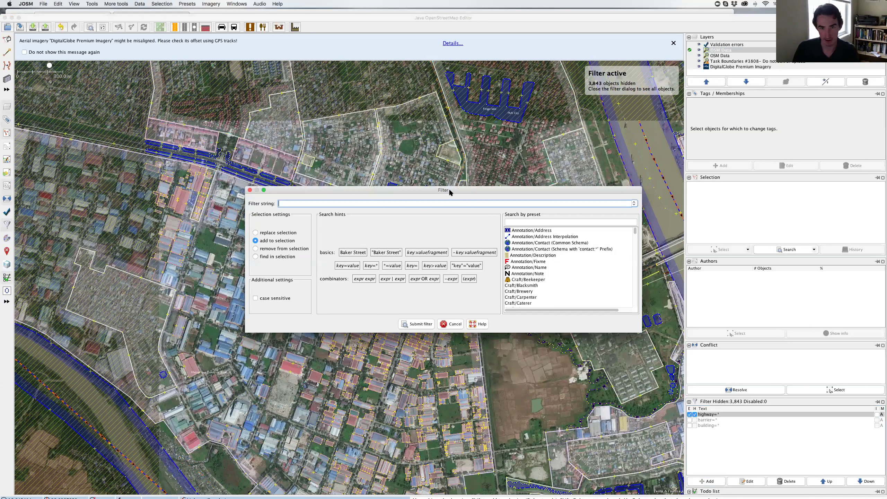
pyautogui.write('landuse=*')
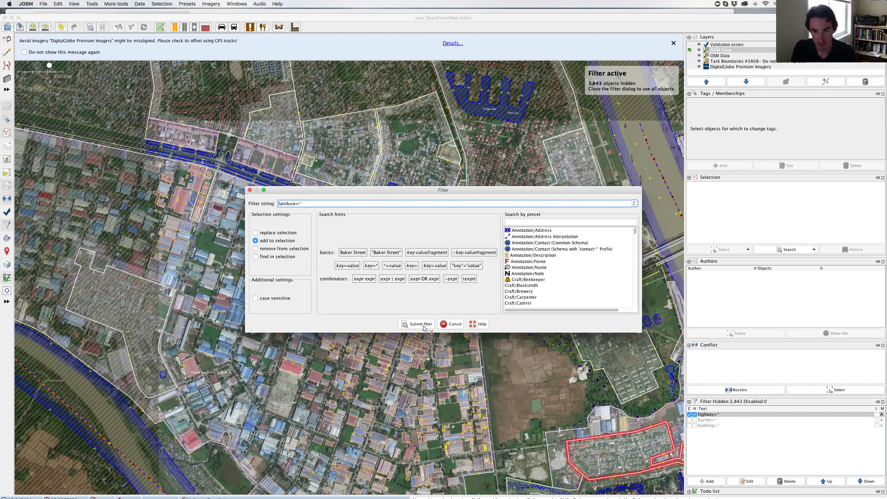
pyautogui.press('Return')
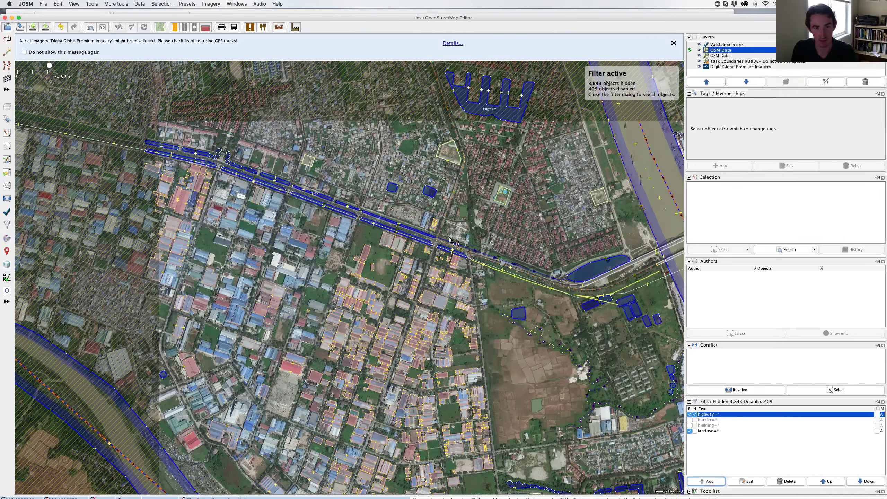
# Step: Examine the building outlines in the industrial blocks south of the main road with the highway and landuse filters active
pyautogui.scroll(5, 451, 242)
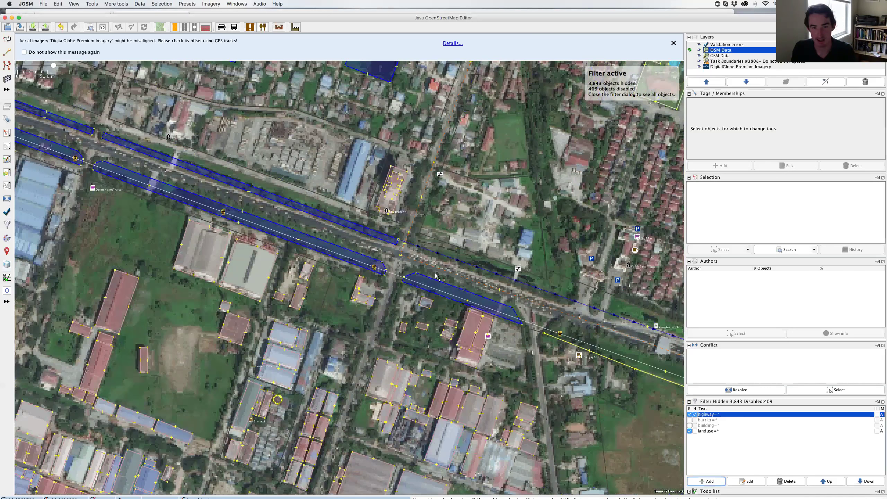
pyautogui.scroll(-5, 510, 280)
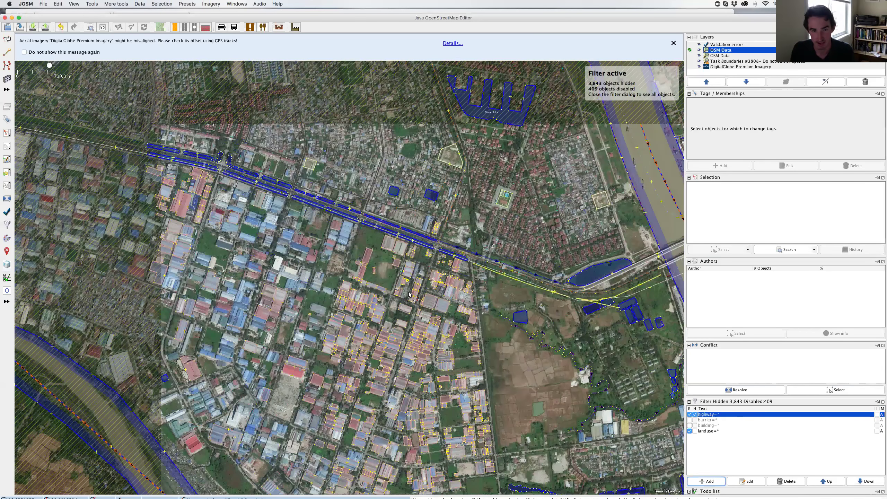
pyautogui.scroll(1, 395, 240)
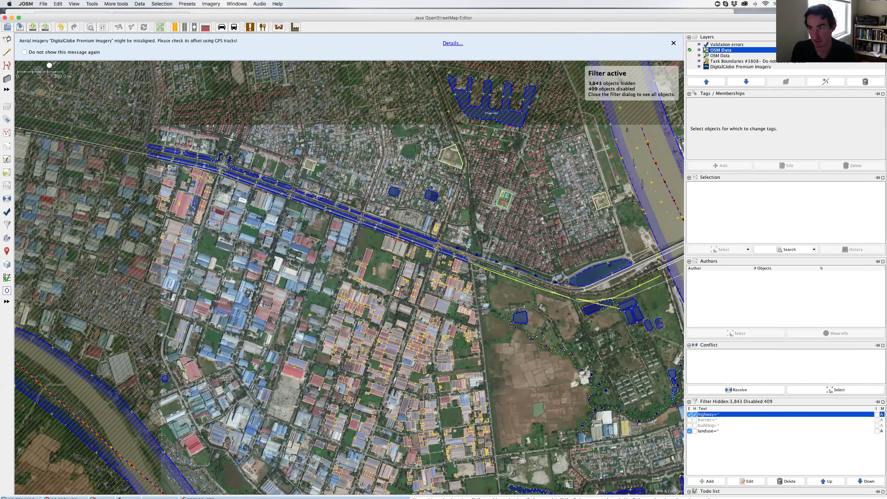
pyautogui.scroll(-1, 389, 274)
pyautogui.scroll(1, 383, 232)
pyautogui.scroll(-1, 387, 255)
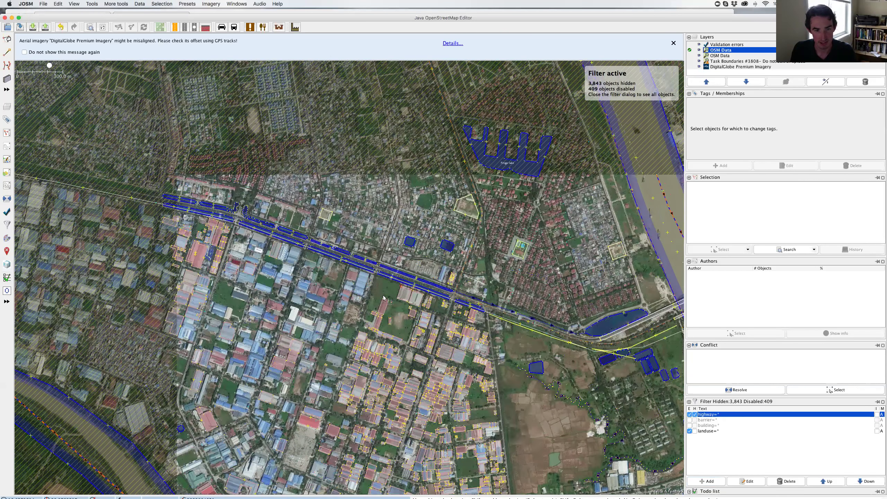
pyautogui.scroll(2, 378, 257)
pyautogui.scroll(-1, 262, 346)
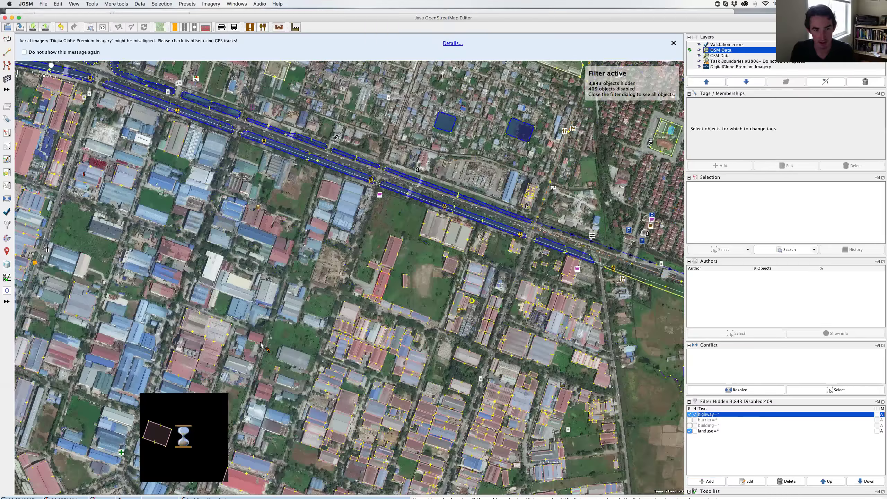
pyautogui.scroll(1, 312, 366)
pyautogui.scroll(1, 312, 365)
pyautogui.scroll(-1, 312, 365)
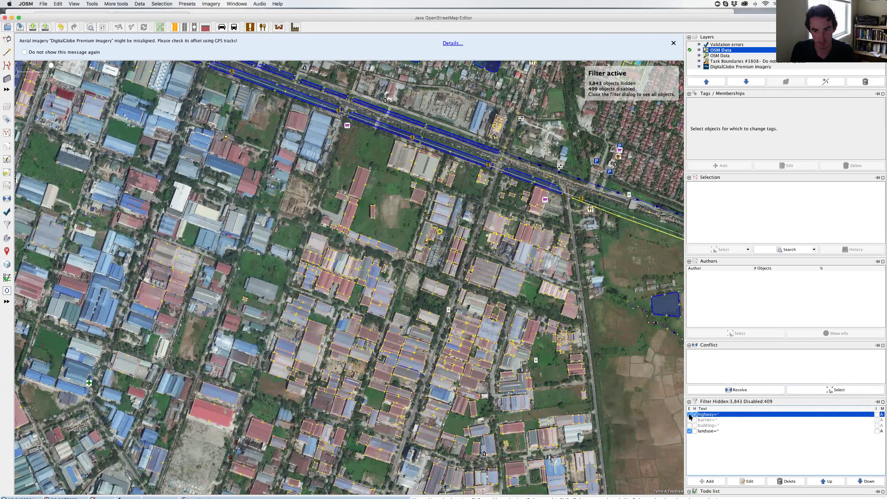
# Step: Enable the building=* filter and turn off the highway=* filter to inspect the district's roads without buildings
pyautogui.click(690, 415)
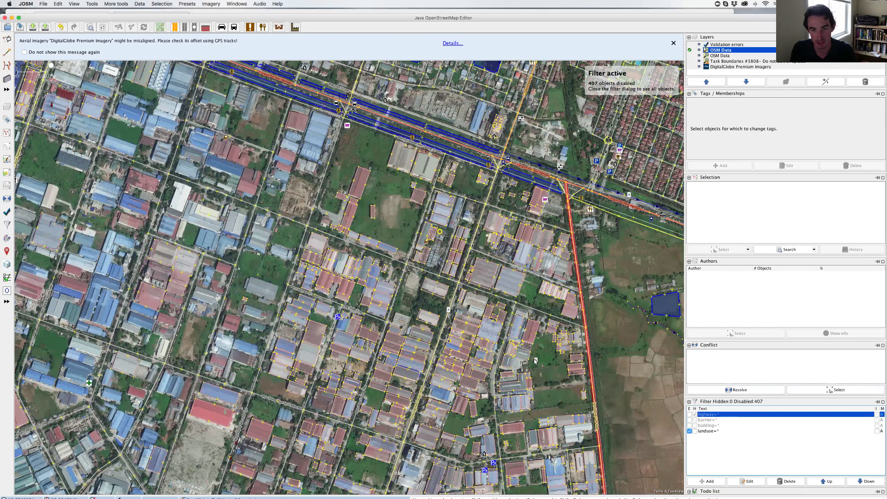
pyautogui.click(689, 414)
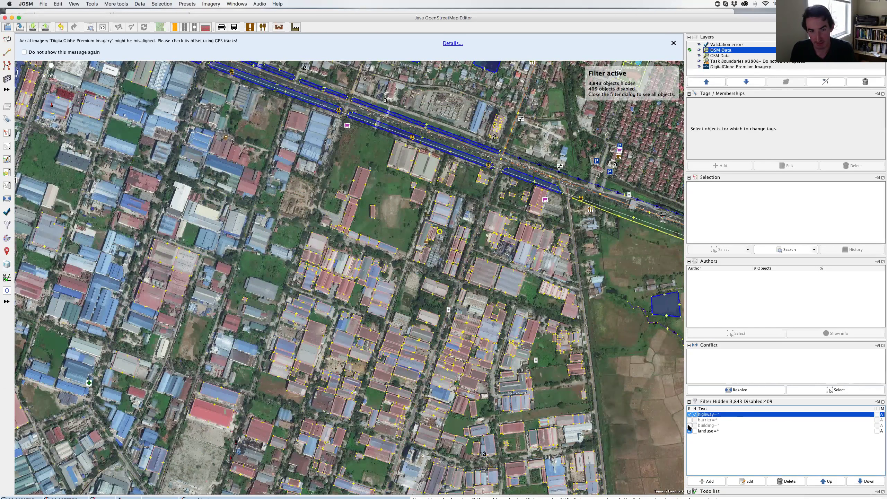
pyautogui.click(690, 425)
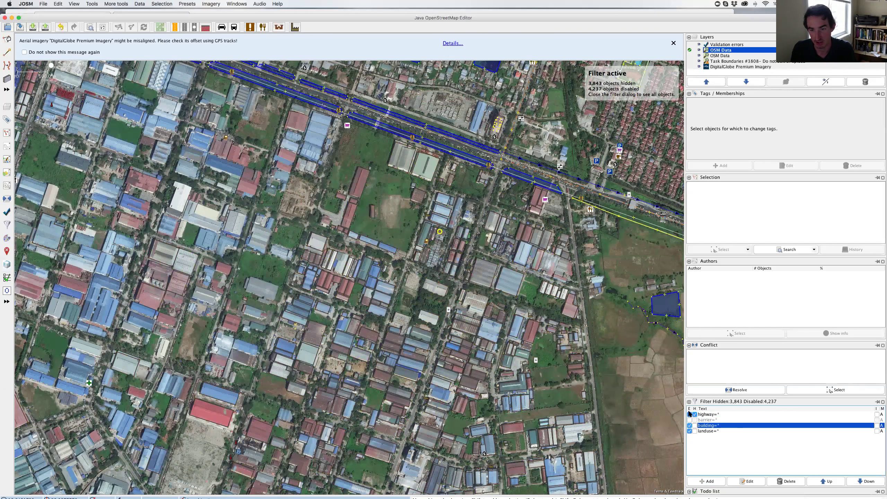
pyautogui.click(690, 415)
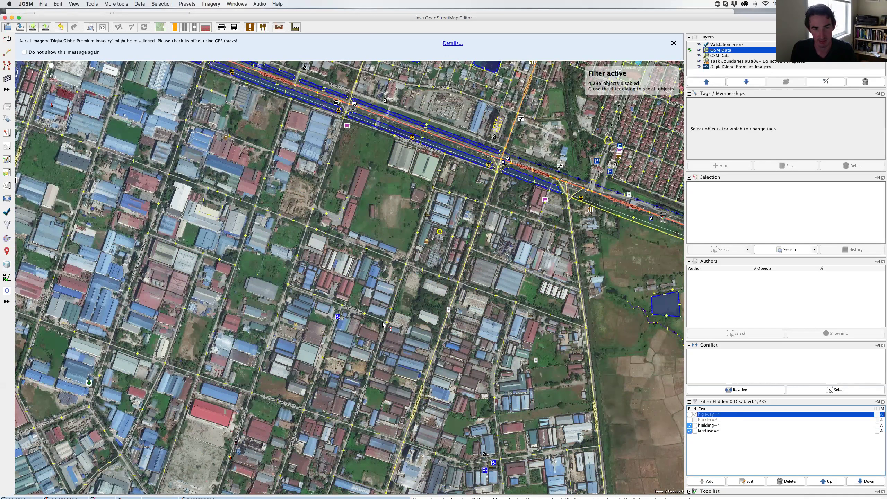
pyautogui.scroll(3, 433, 322)
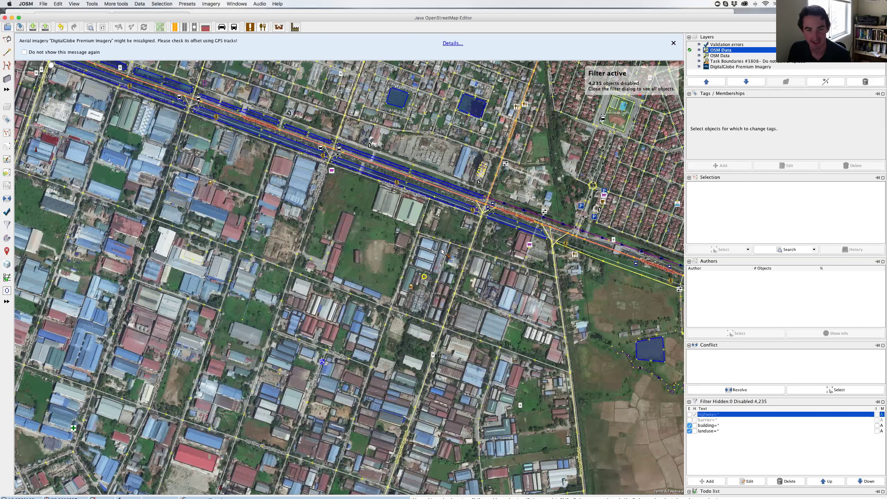
pyautogui.moveTo(421, 255); pyautogui.dragTo(447, 264)
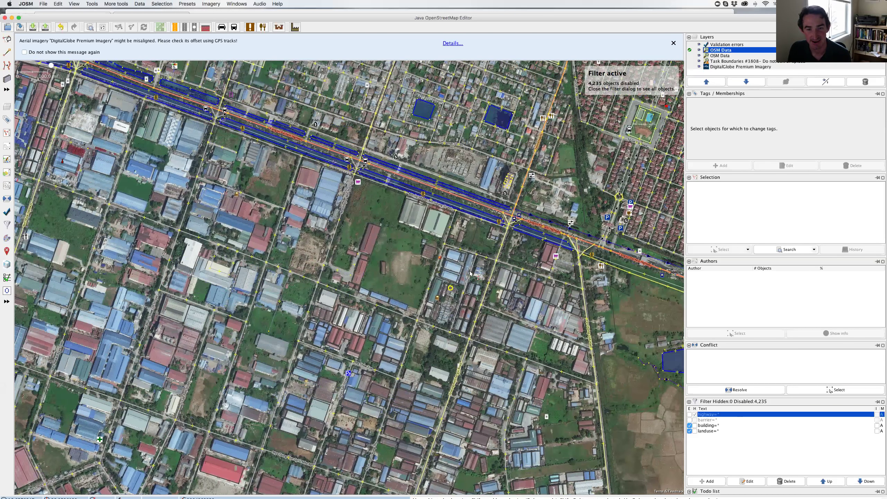
pyautogui.scroll(-5, 454, 262)
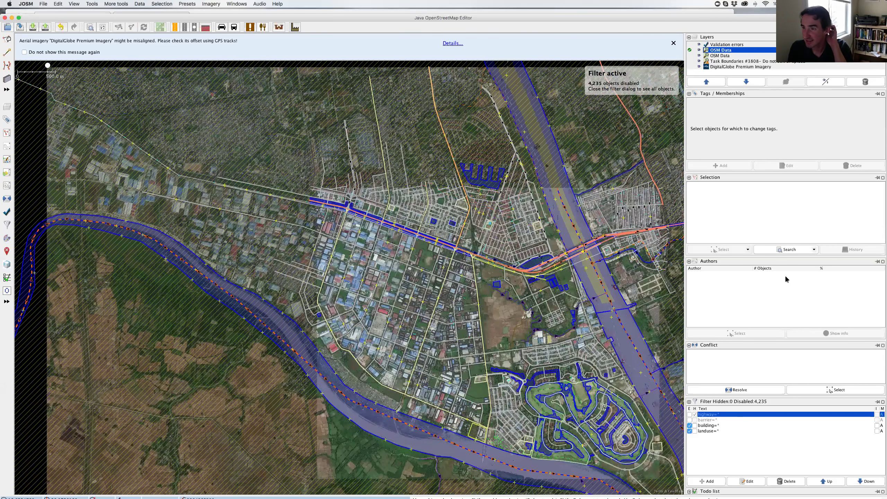
pyautogui.scroll(-2, 437, 259)
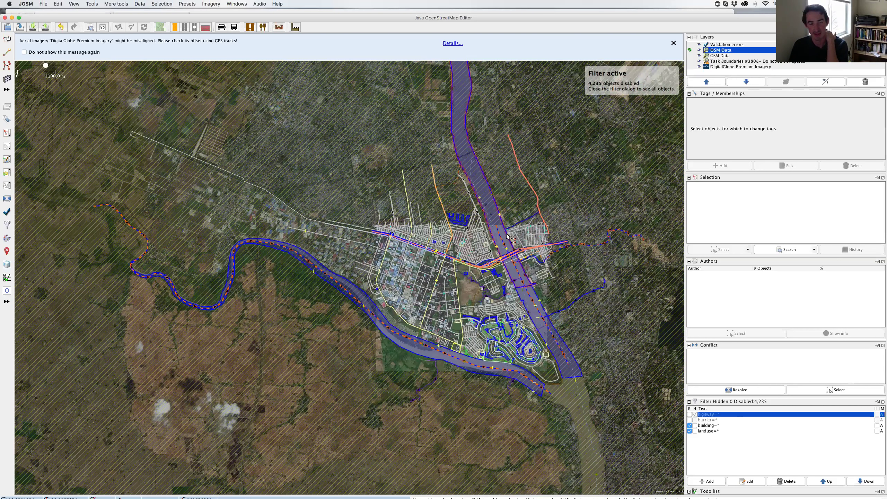
pyautogui.scroll(2, 508, 235)
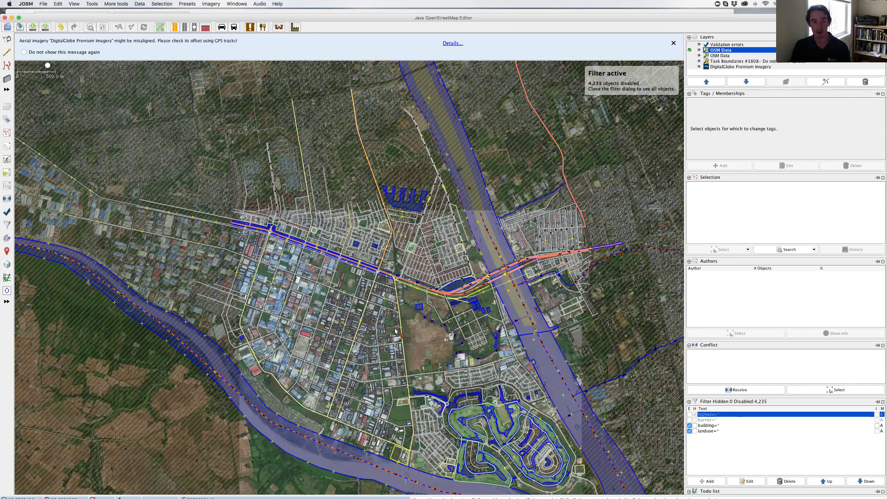
# Step: Return to the village along the road near the coast and turn off the building=* and landuse=* filters
pyautogui.scroll(-10, 386, 334)
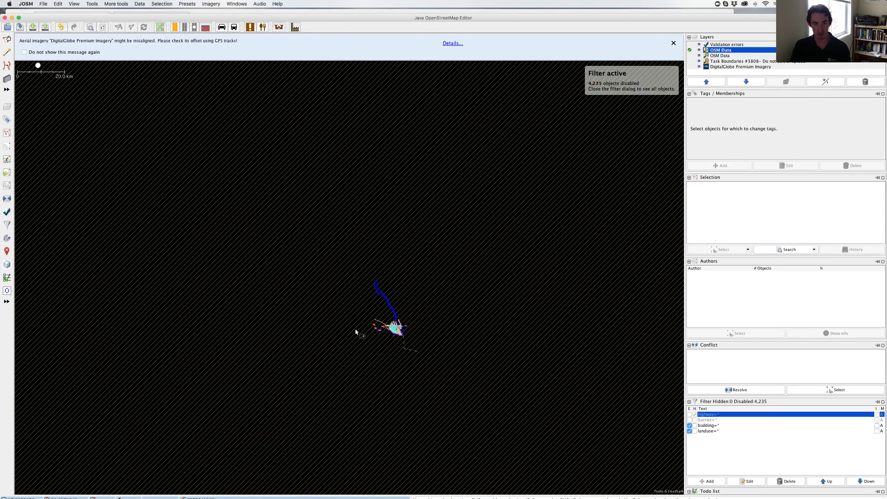
pyautogui.scroll(4, 373, 319)
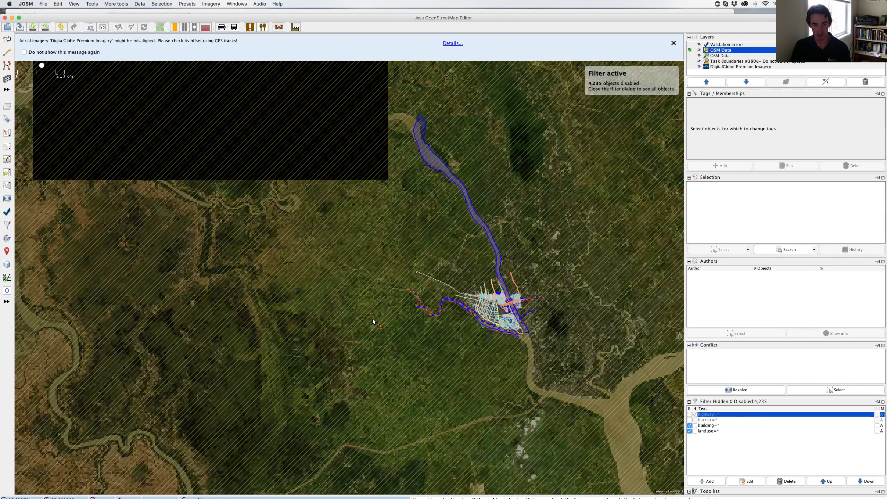
pyautogui.scroll(-5, 312, 328)
pyautogui.scroll(5, 303, 325)
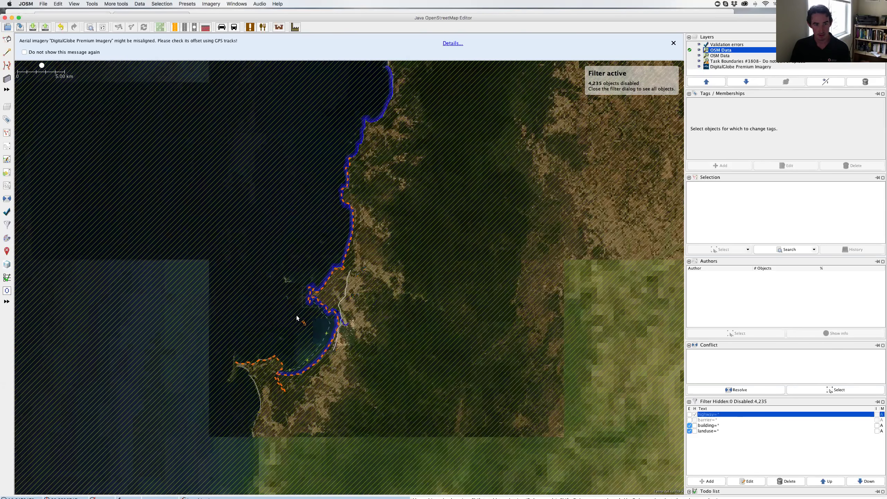
pyautogui.scroll(12, 304, 321)
pyautogui.click(689, 425)
pyautogui.click(690, 430)
pyautogui.moveTo(308, 374); pyautogui.dragTo(336, 387)
pyautogui.scroll(2, 310, 335)
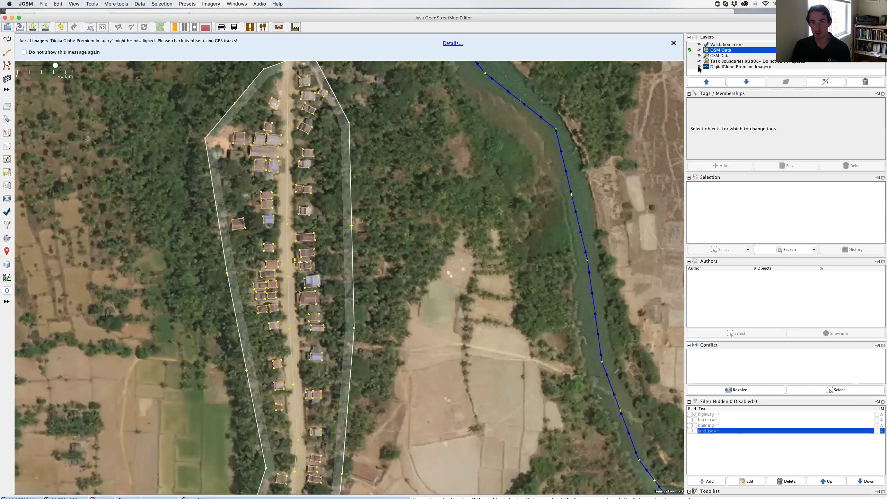
# Step: Add the Bing aerial imagery layer, compare it with DigitalGlobe Premium Imagery by toggling its visibility, and leave it hidden
pyautogui.click(211, 4)
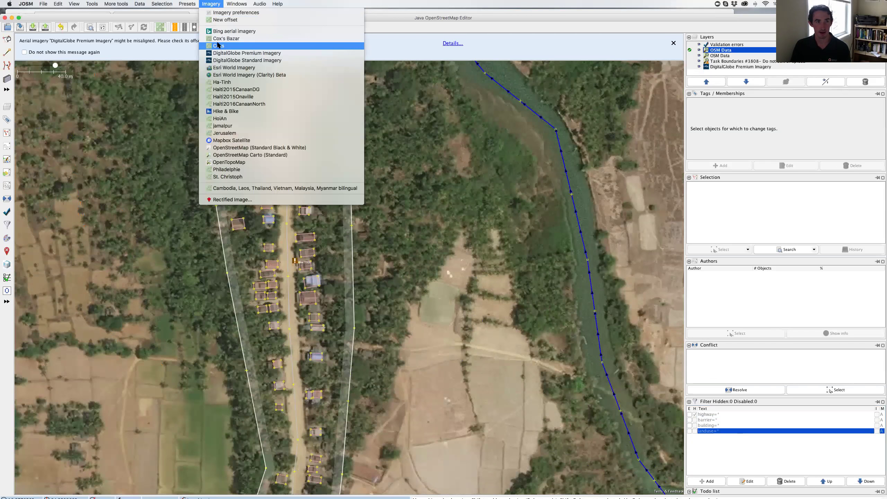
pyautogui.click(221, 32)
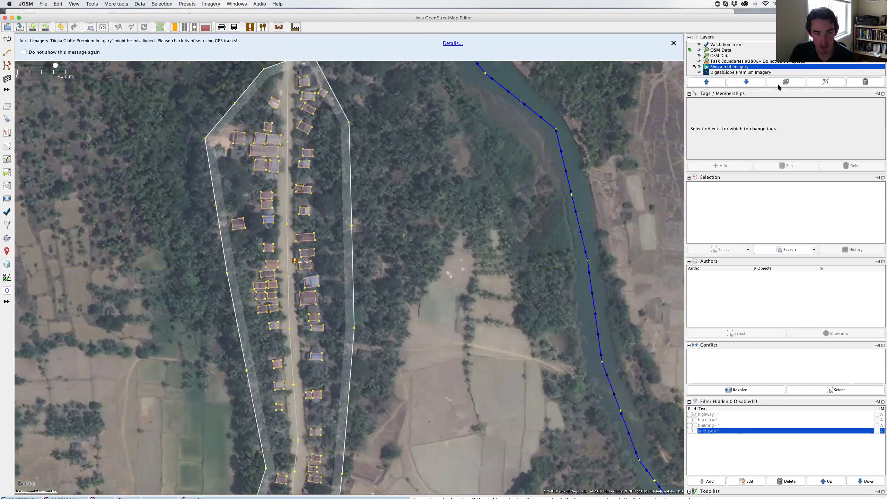
pyautogui.click(697, 67)
pyautogui.click(697, 67)
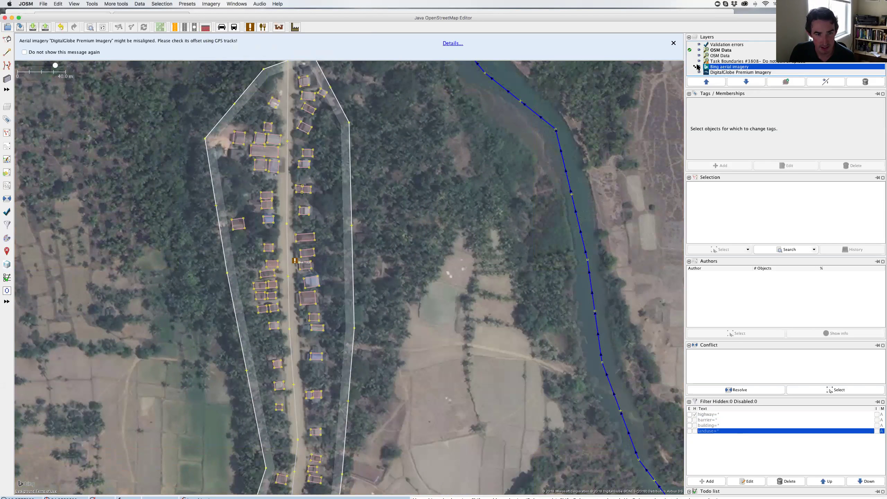
pyautogui.click(697, 67)
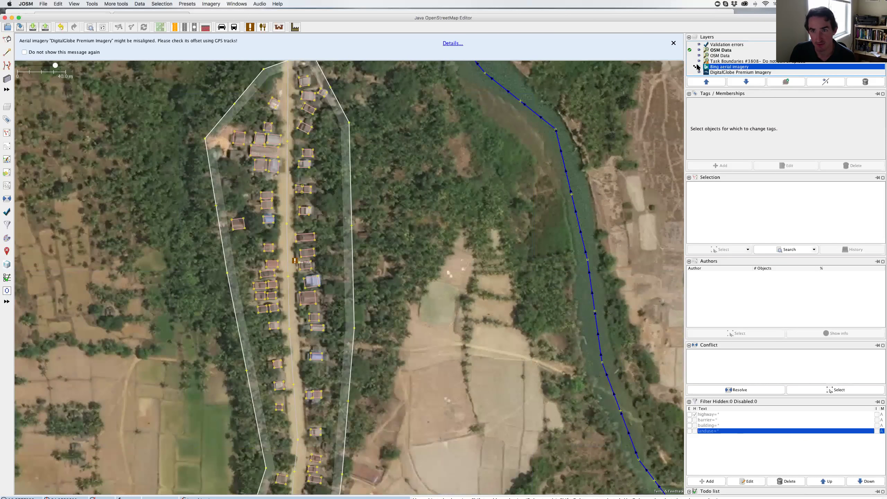
pyautogui.click(697, 67)
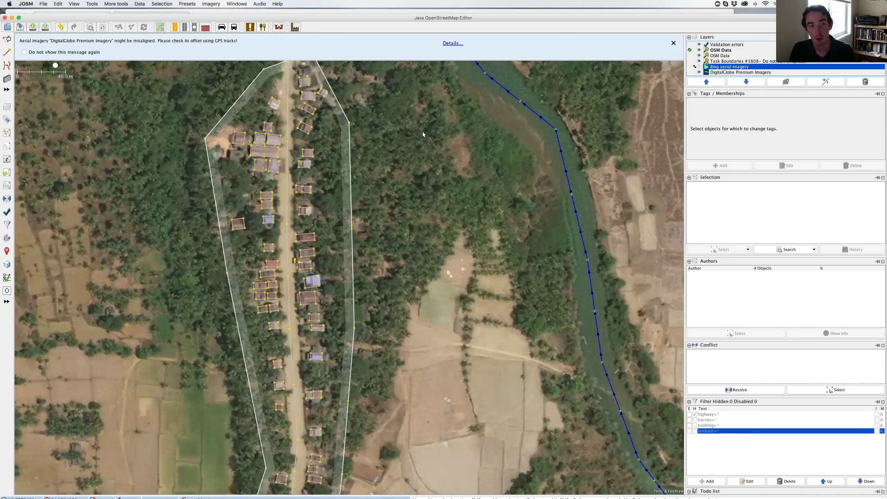
# Step: Start adjusting the DigitalGlobe Premium Imagery offset and shift the imagery west and slightly south to -4.18; -0.90
pyautogui.click(212, 4)
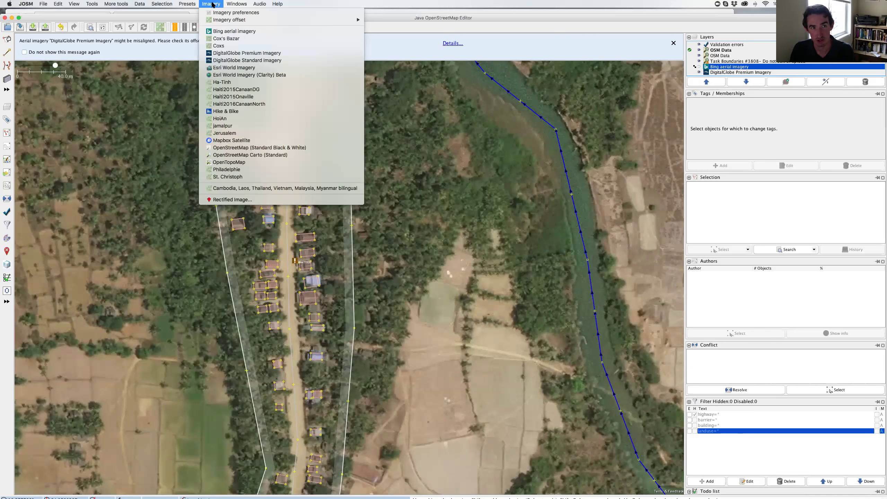
pyautogui.moveTo(217, 18)
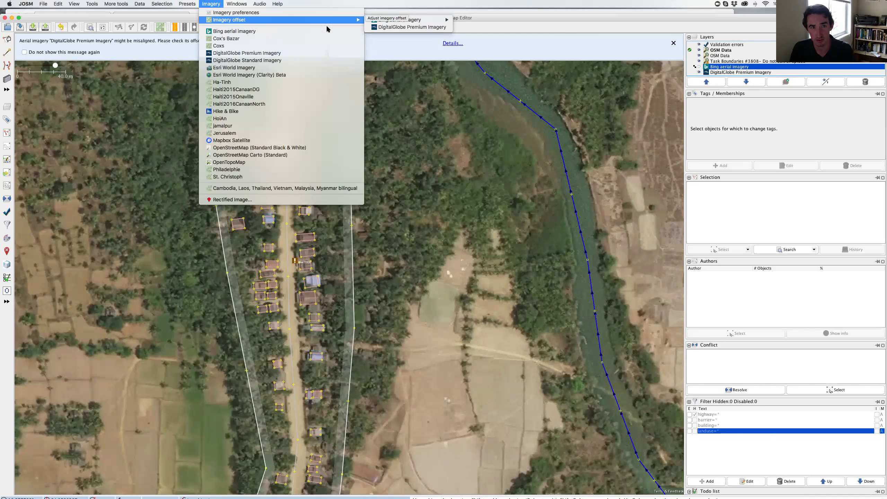
pyautogui.click(393, 28)
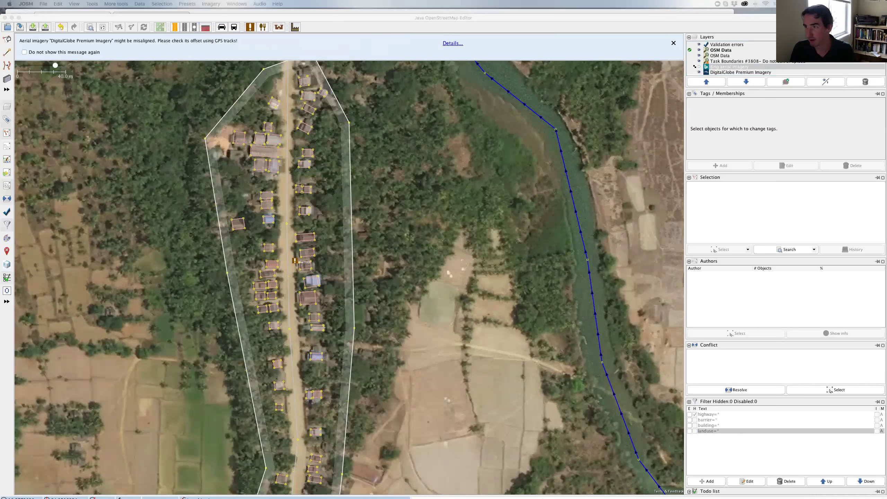
pyautogui.click(387, 294)
pyautogui.press('Left')
pyautogui.press('Left')
pyautogui.press('Left')
pyautogui.press('Left')
pyautogui.press('Left')
pyautogui.press('Left')
pyautogui.press('Left')
pyautogui.press('Down')
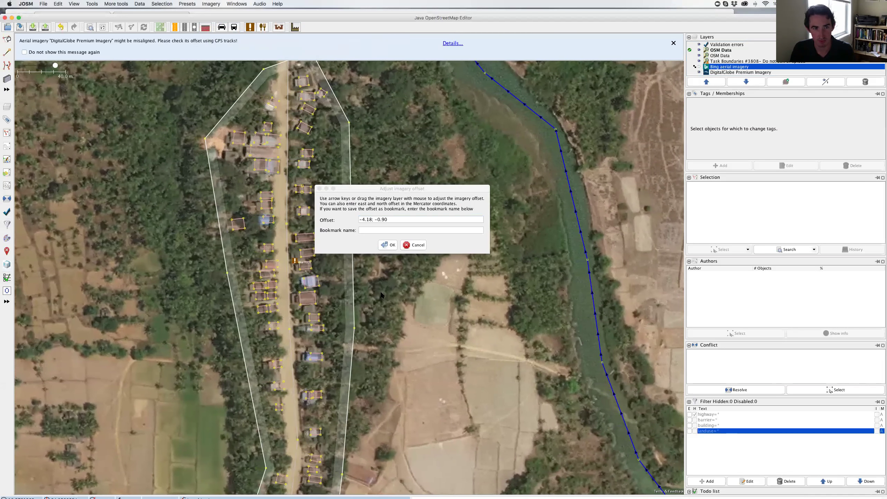
# Step: Shift the DigitalGlobe imagery back towards the village building outlines, to an offset of -1.19; -0.30
pyautogui.press('Right')
pyautogui.press('Right')
pyautogui.press('Up')
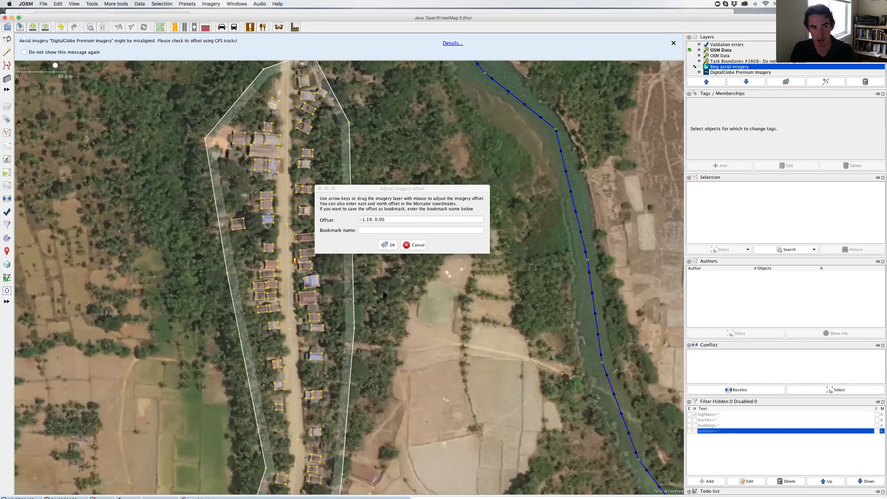
pyautogui.press('Down')
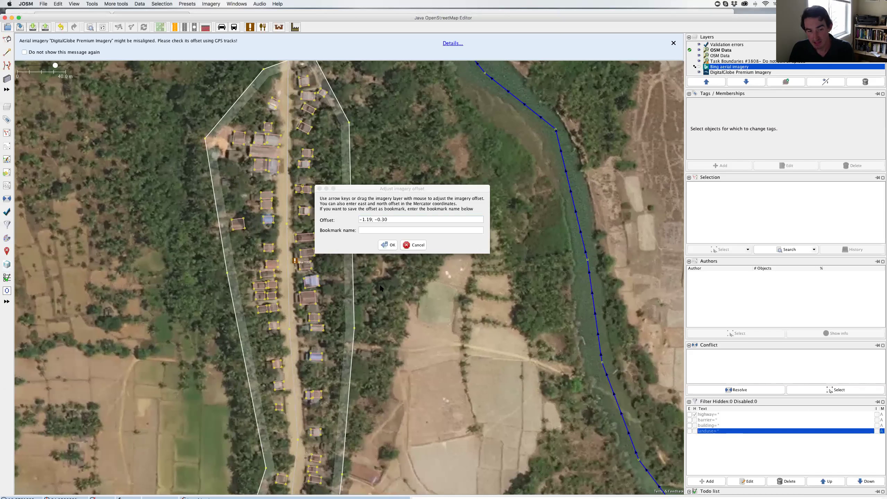